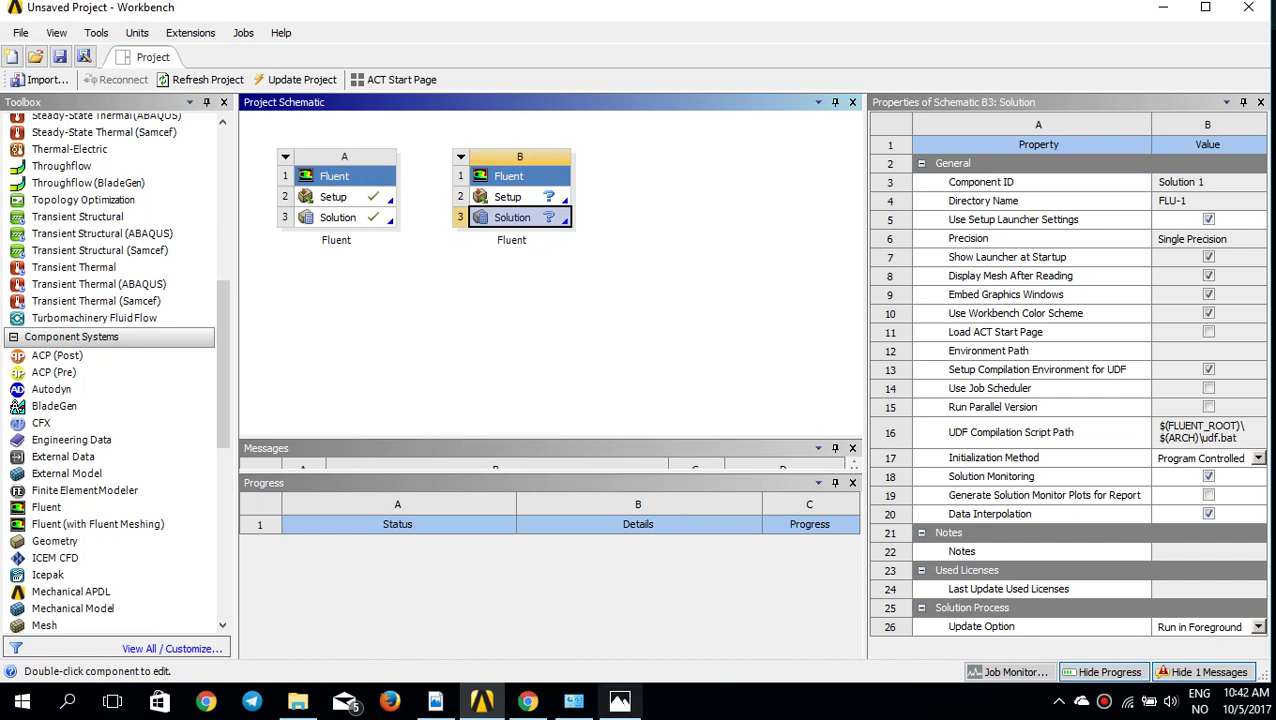
Review the cavity.png sketch, and launch the second Fluent system's Setup in 2D with double precision
click(619, 700)
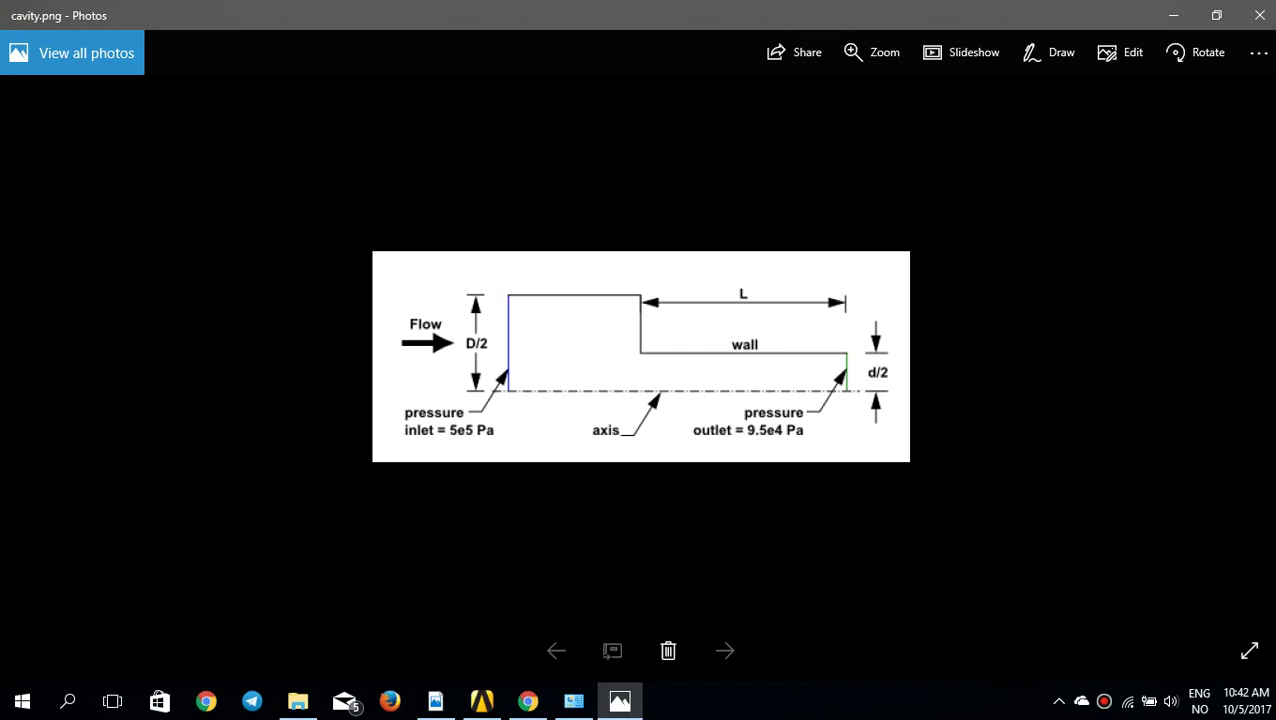
click(1173, 15)
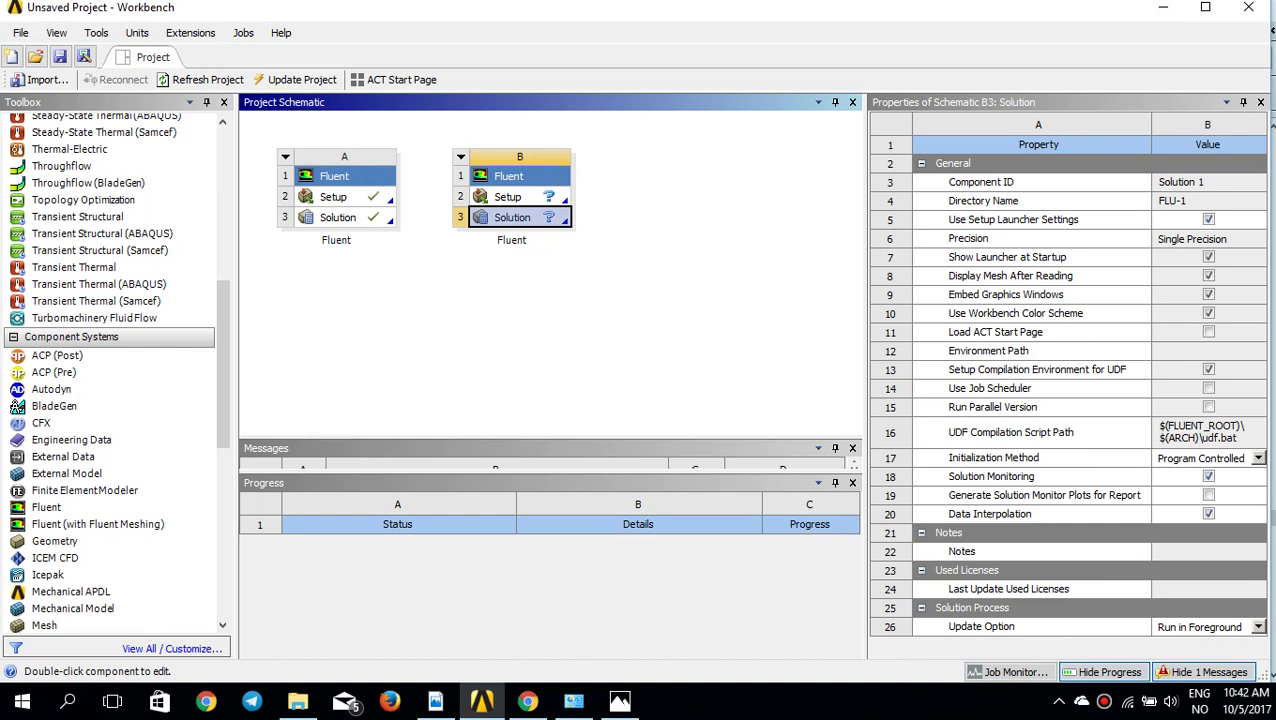
click(508, 197)
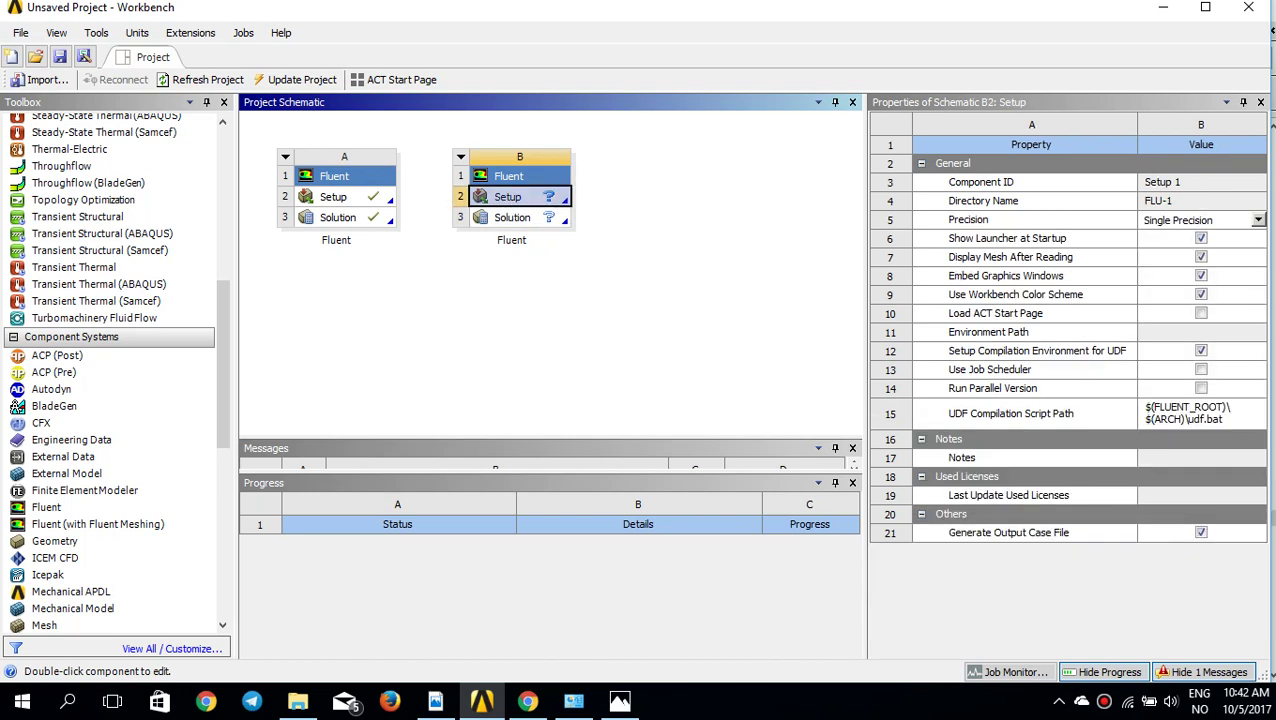
double_click(508, 197)
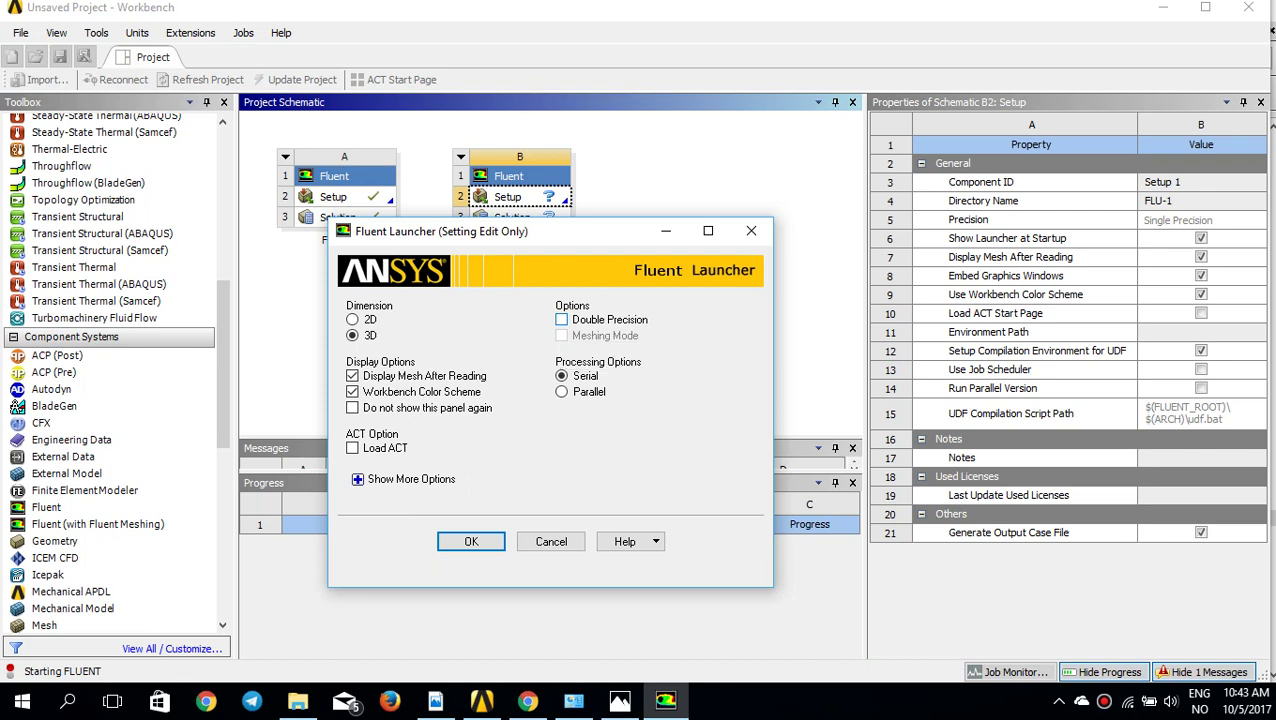
click(561, 319)
click(353, 320)
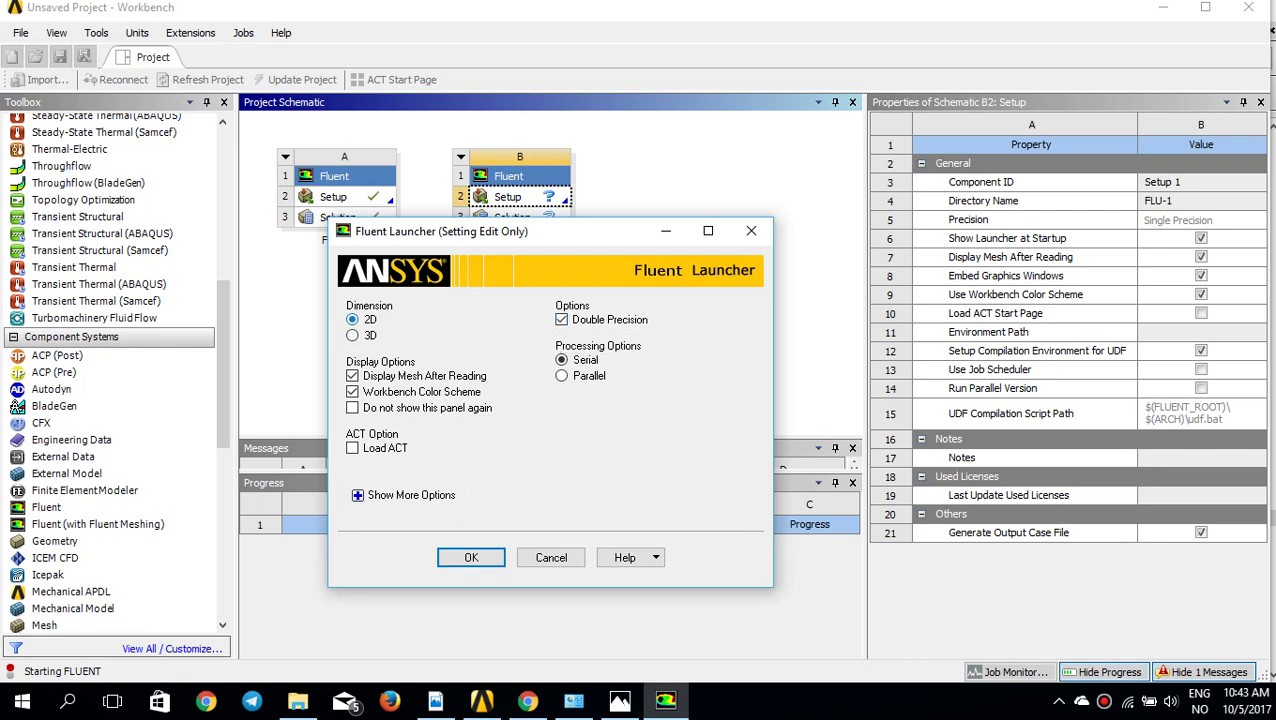
click(471, 557)
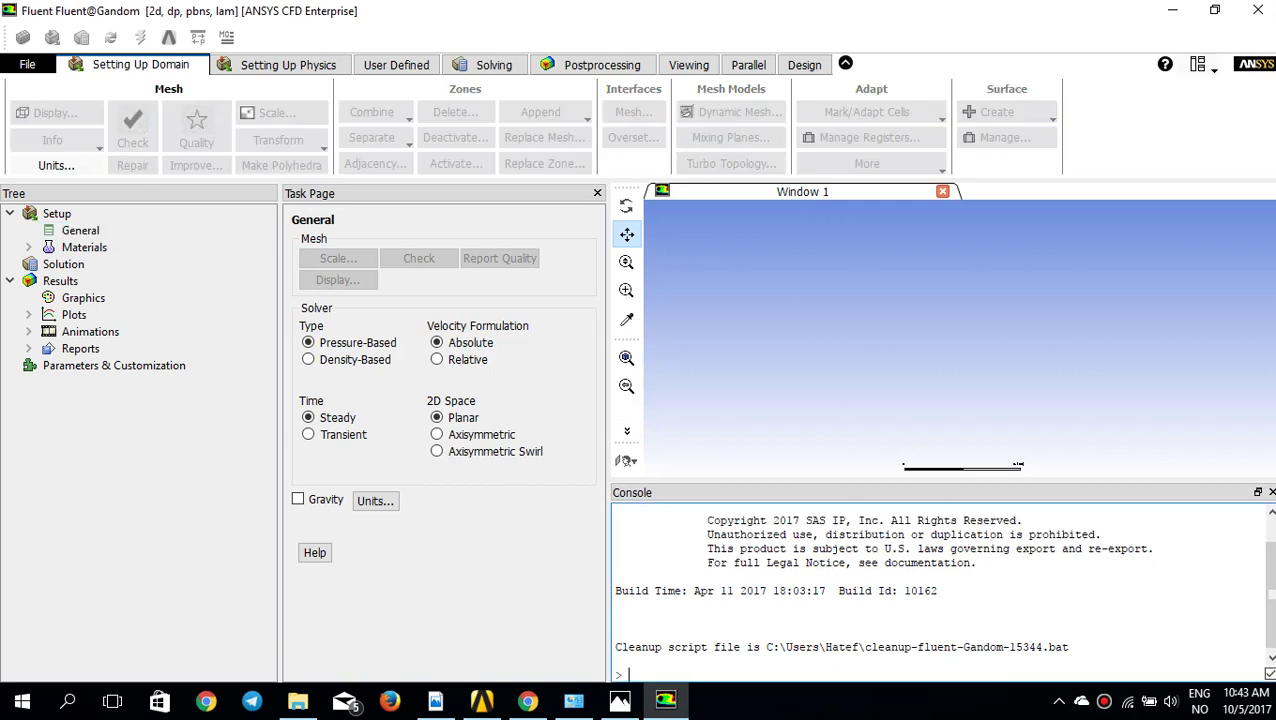
Import the mesh file from the cavitation_r182 folder inside Modeling Cavitation, under Fluent Turorial cases on the Desktop
click(27, 64)
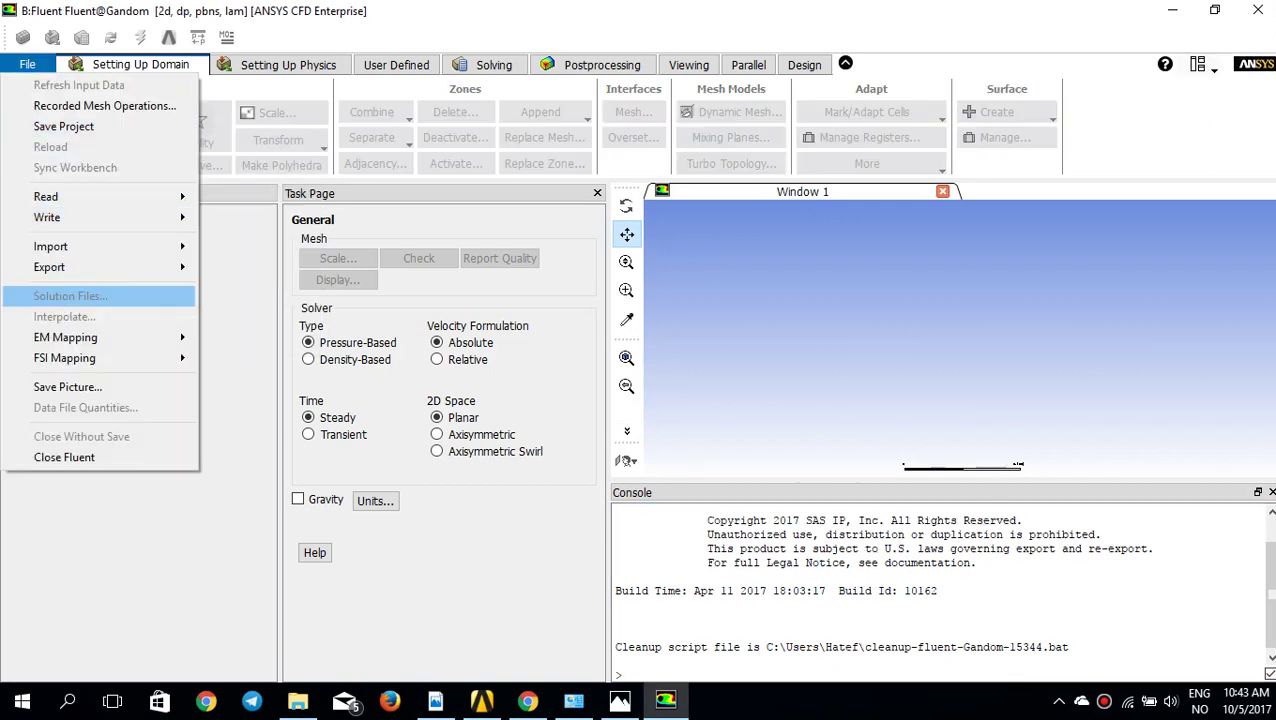
mouse_move(100, 246)
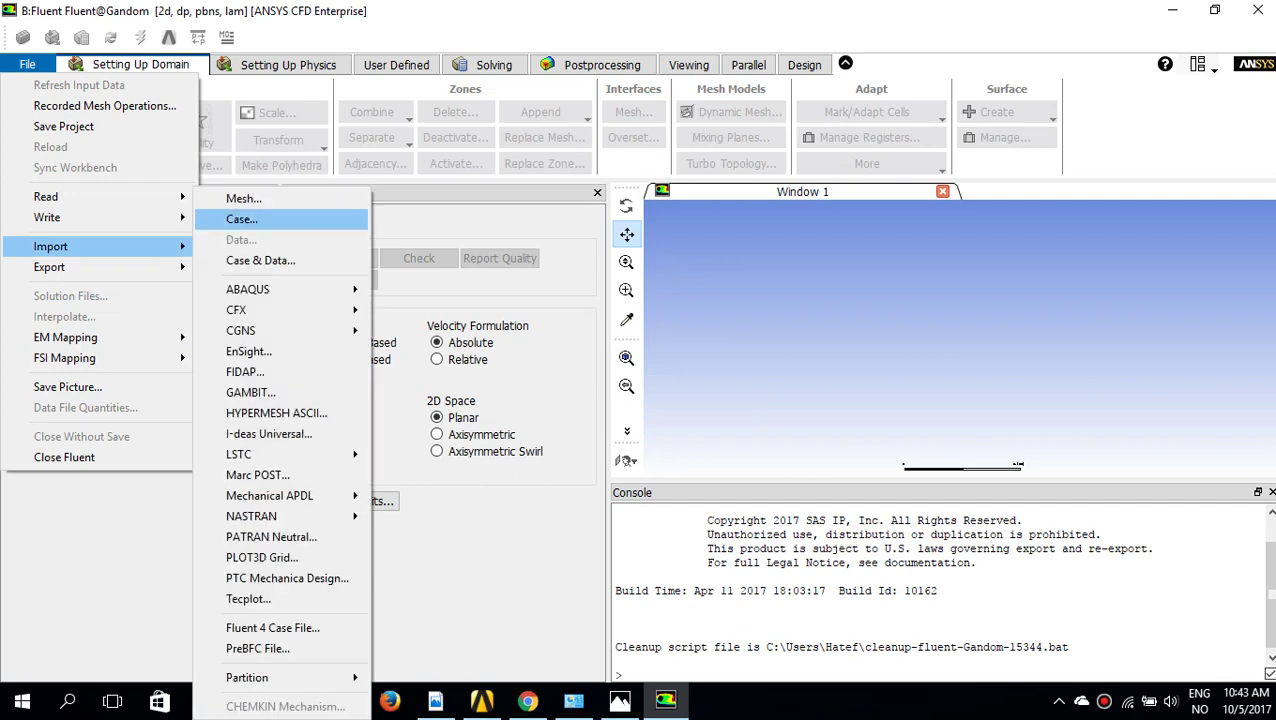
click(242, 197)
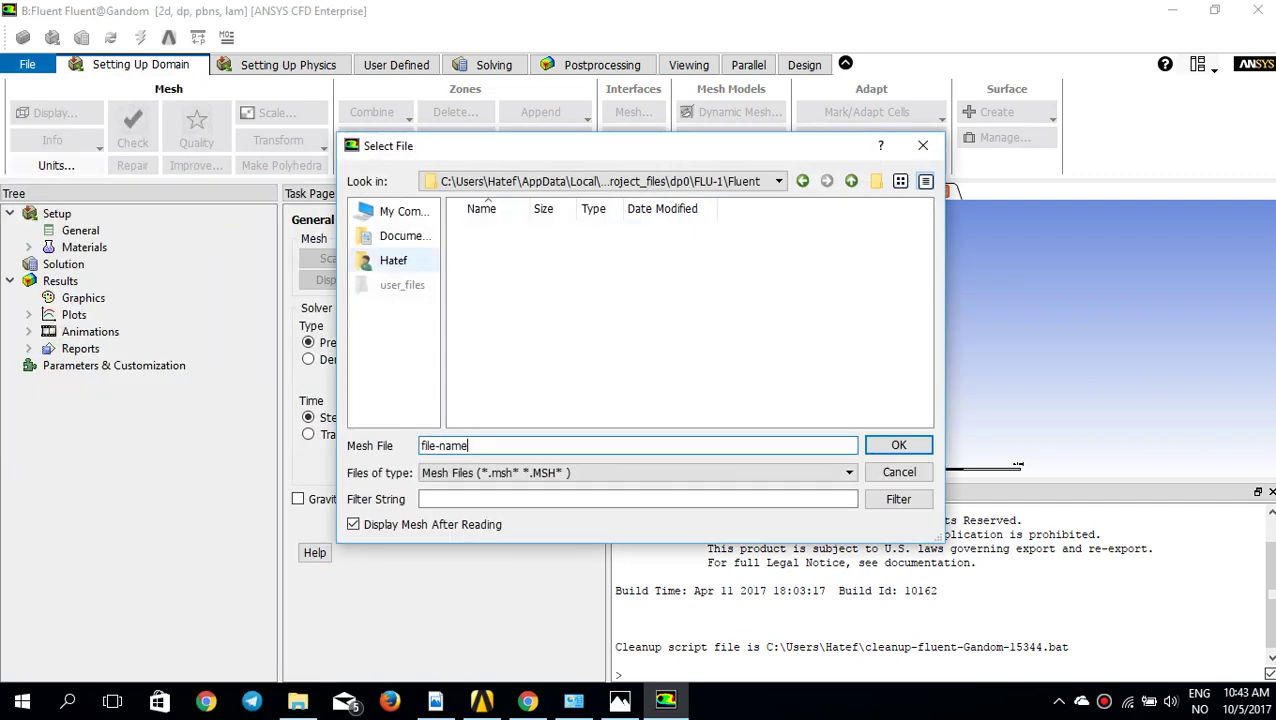
click(395, 262)
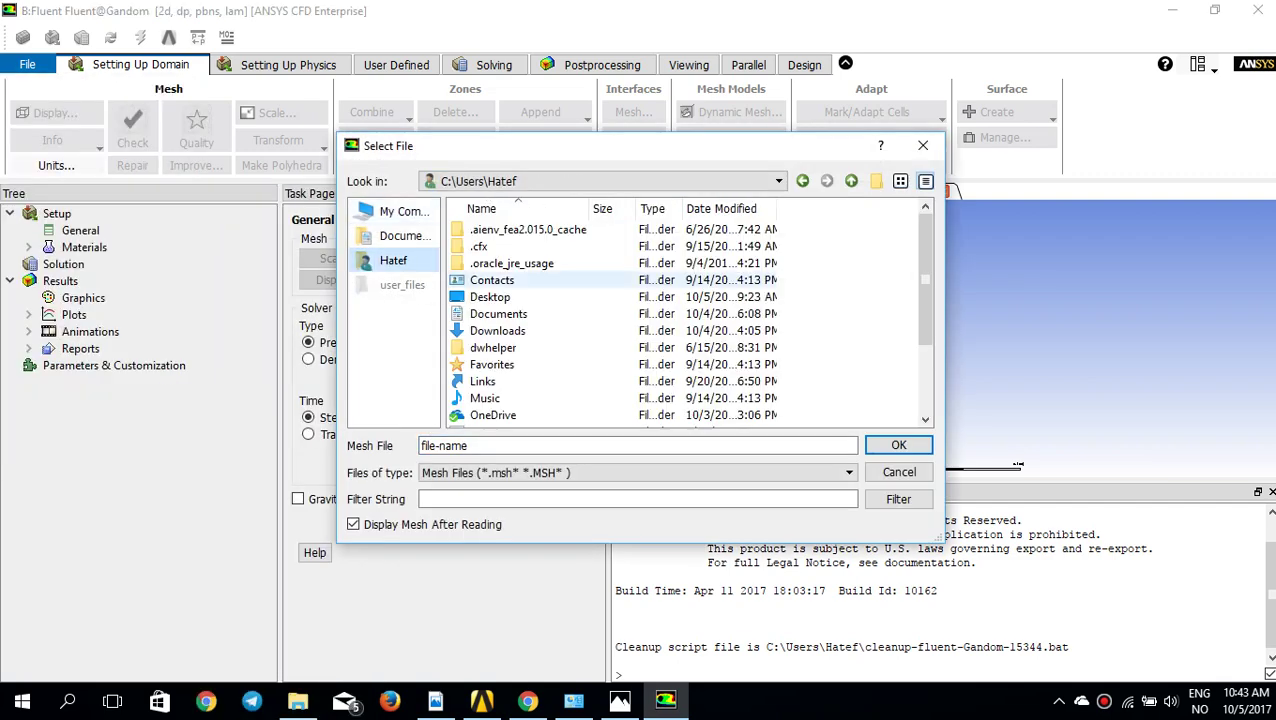
double_click(490, 294)
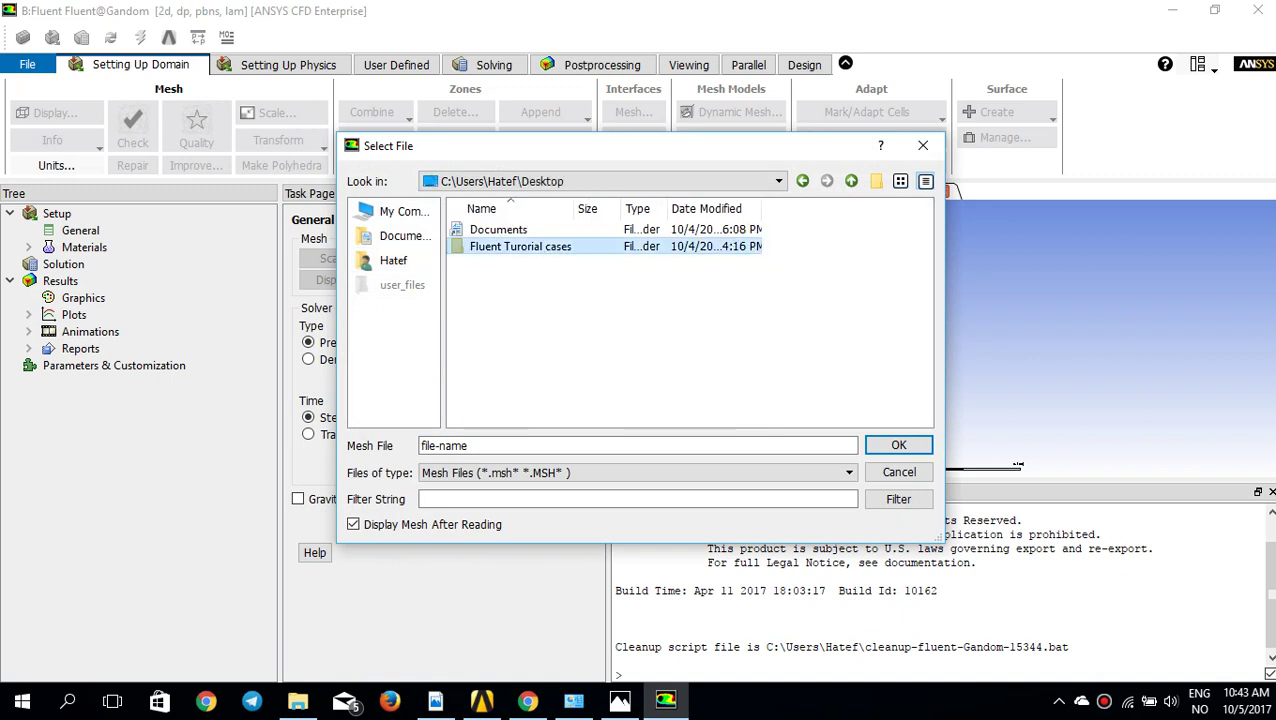
double_click(520, 246)
double_click(520, 263)
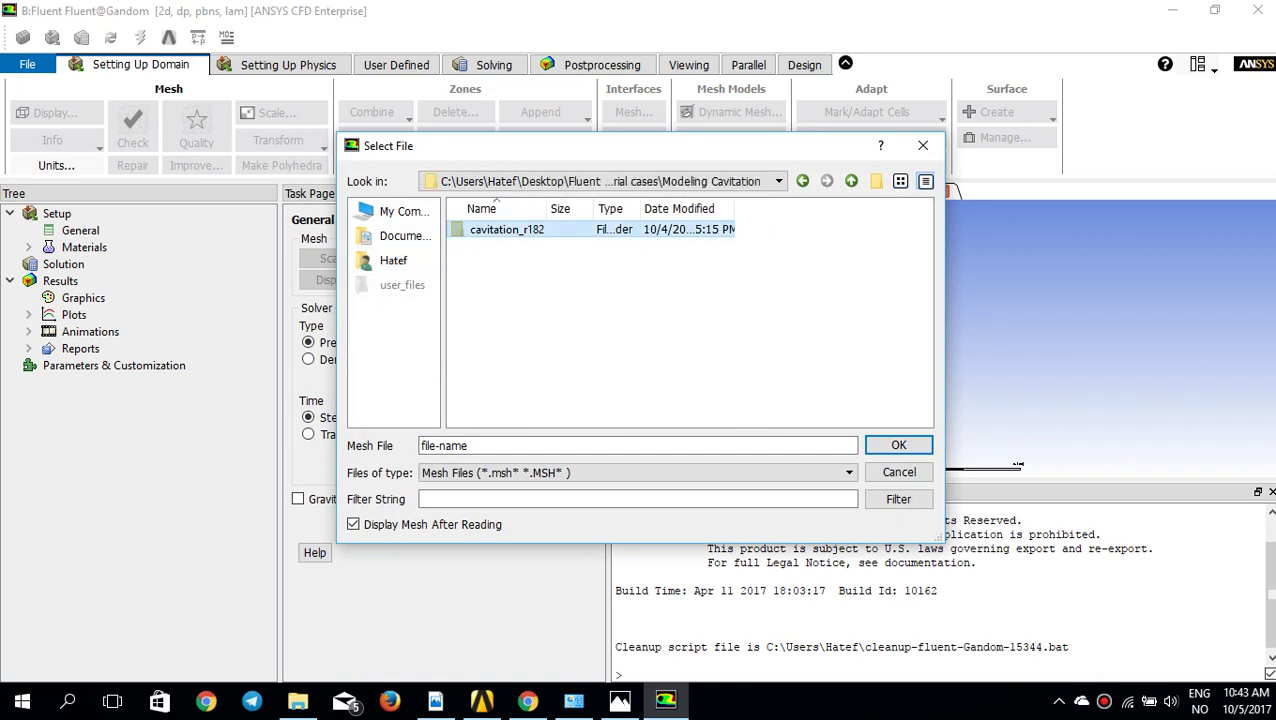
double_click(490, 230)
double_click(490, 230)
double_click(490, 230)
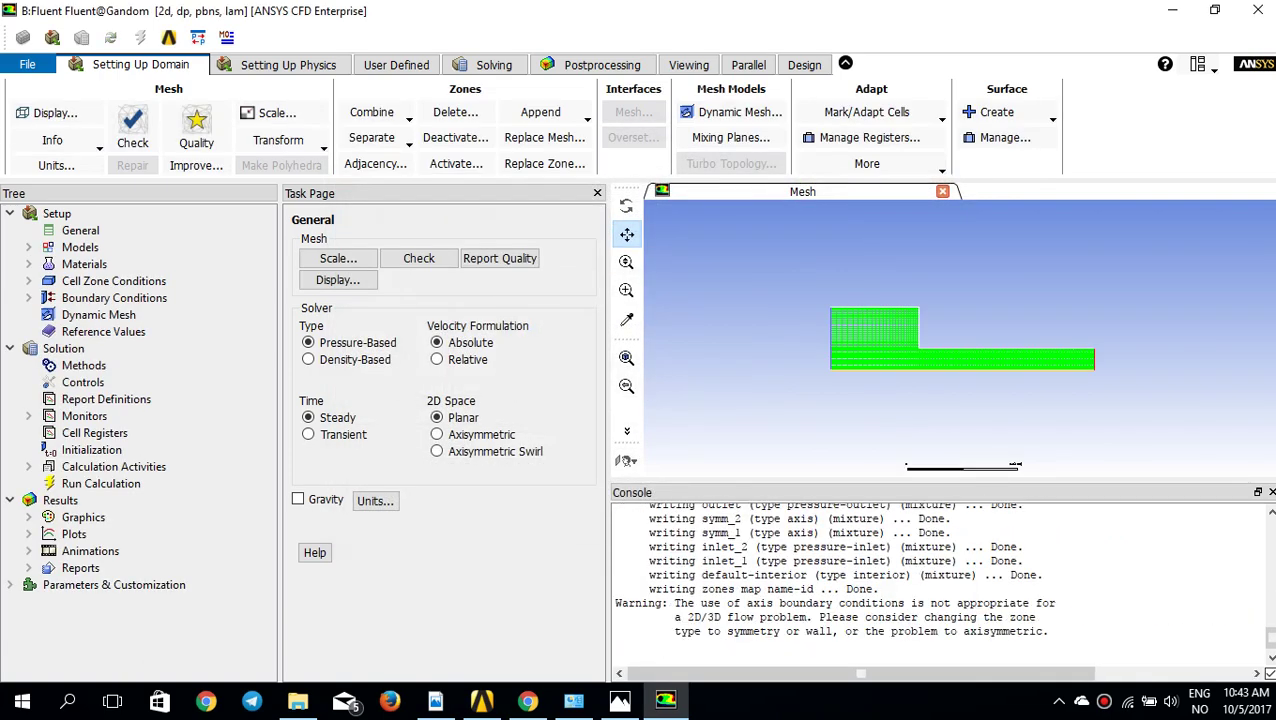
Inspect the mesh around the step and set the solver's 2D space to Axisymmetric
scroll(889, 343, up, 5)
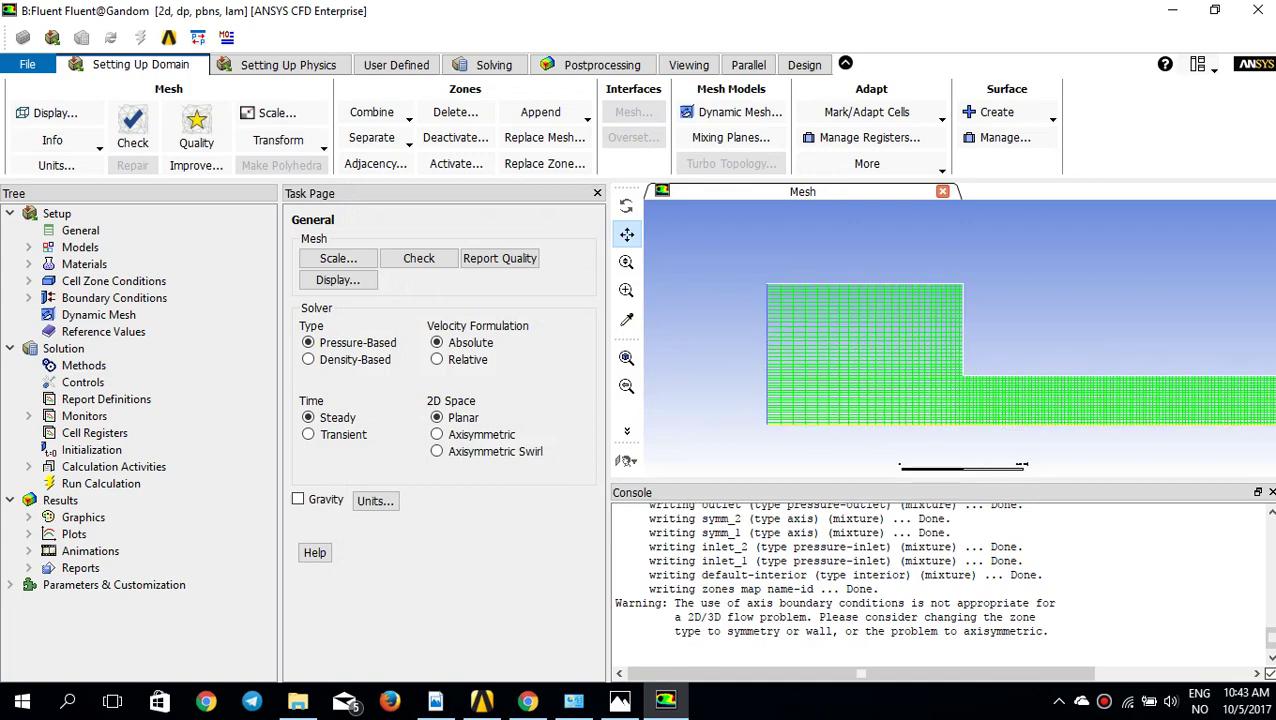
drag(889, 343, 667, 347)
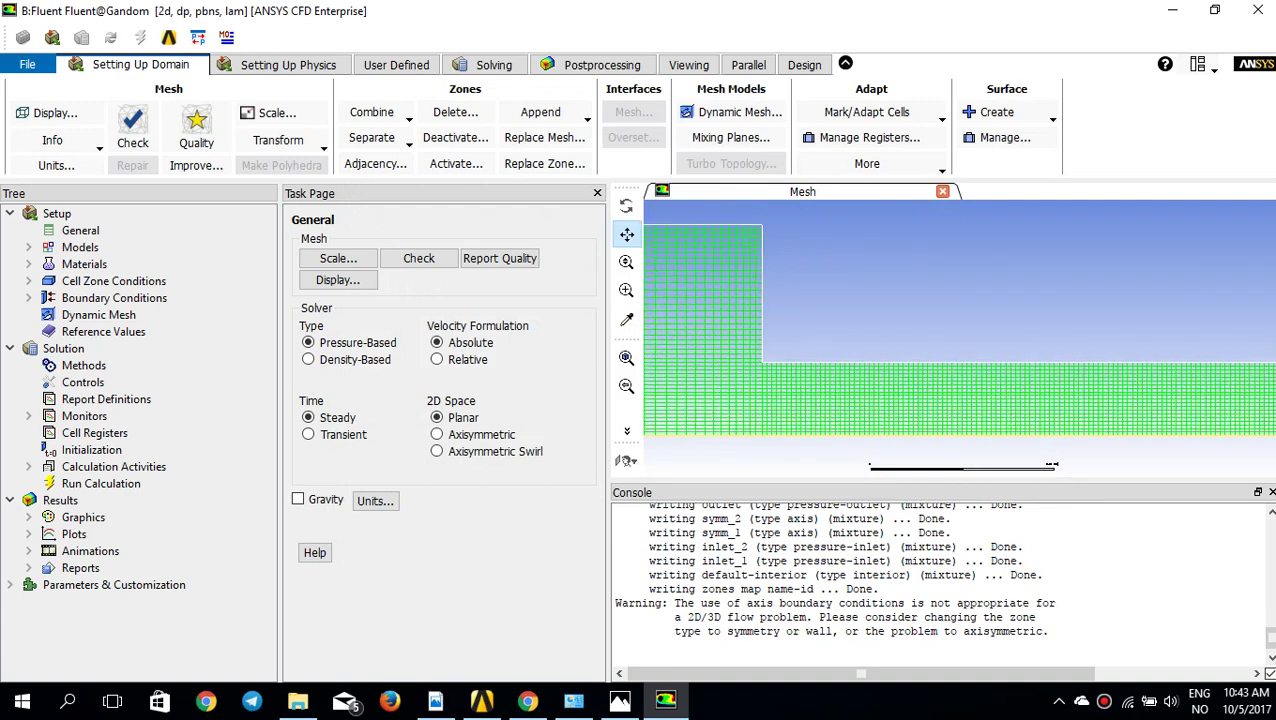
scroll(822, 352, down, 2)
drag(822, 352, 912, 345)
click(81, 231)
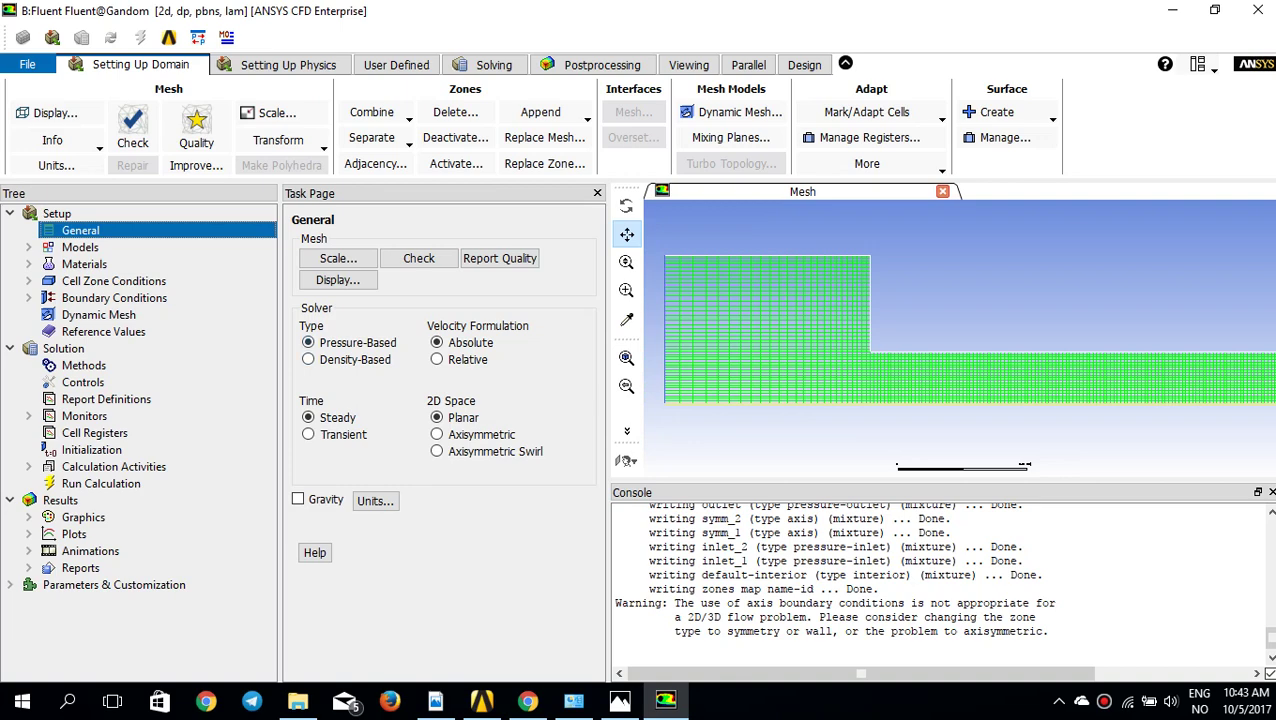
click(436, 434)
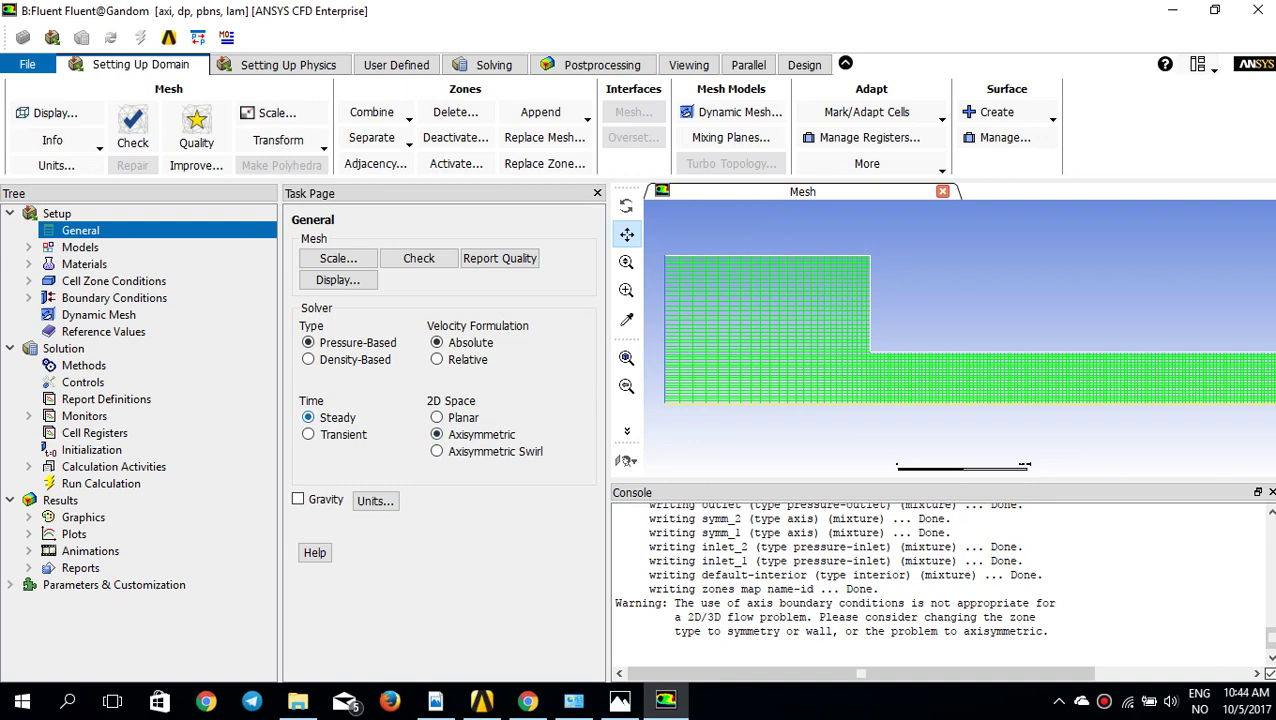
Enable the Mixture multiphase model with Slip Velocity turned off
click(29, 247)
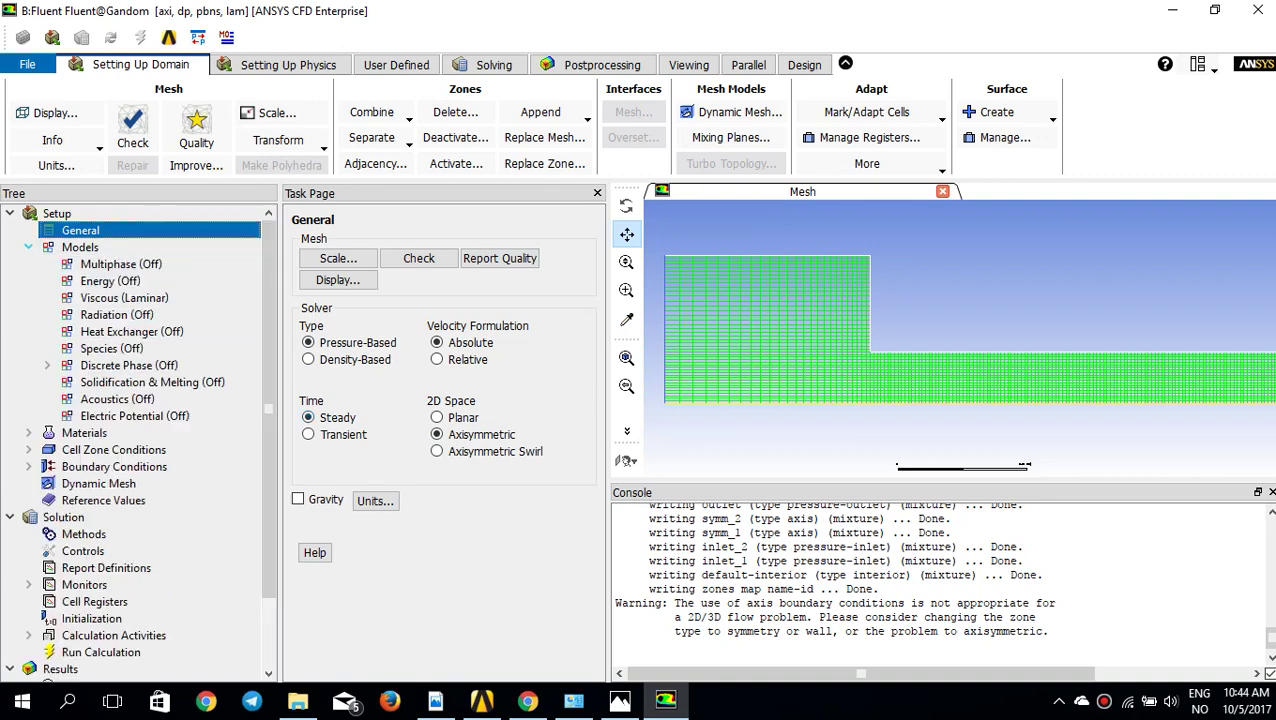
double_click(120, 263)
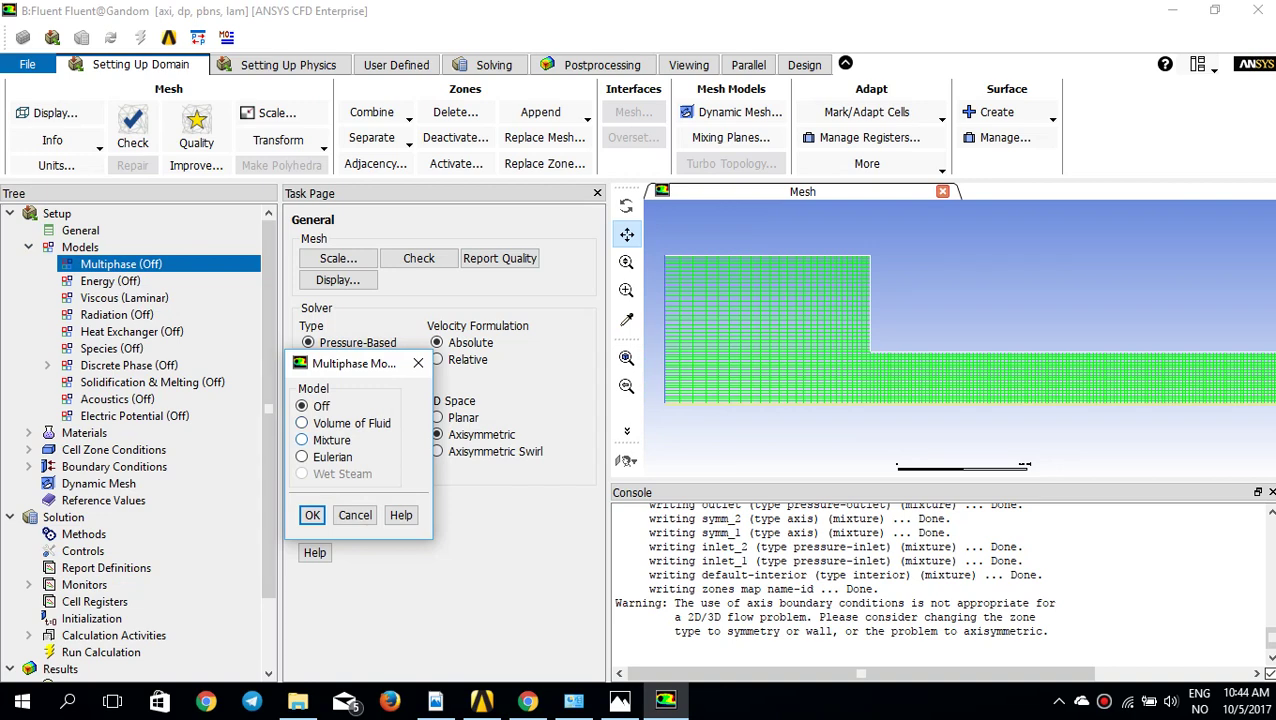
click(302, 440)
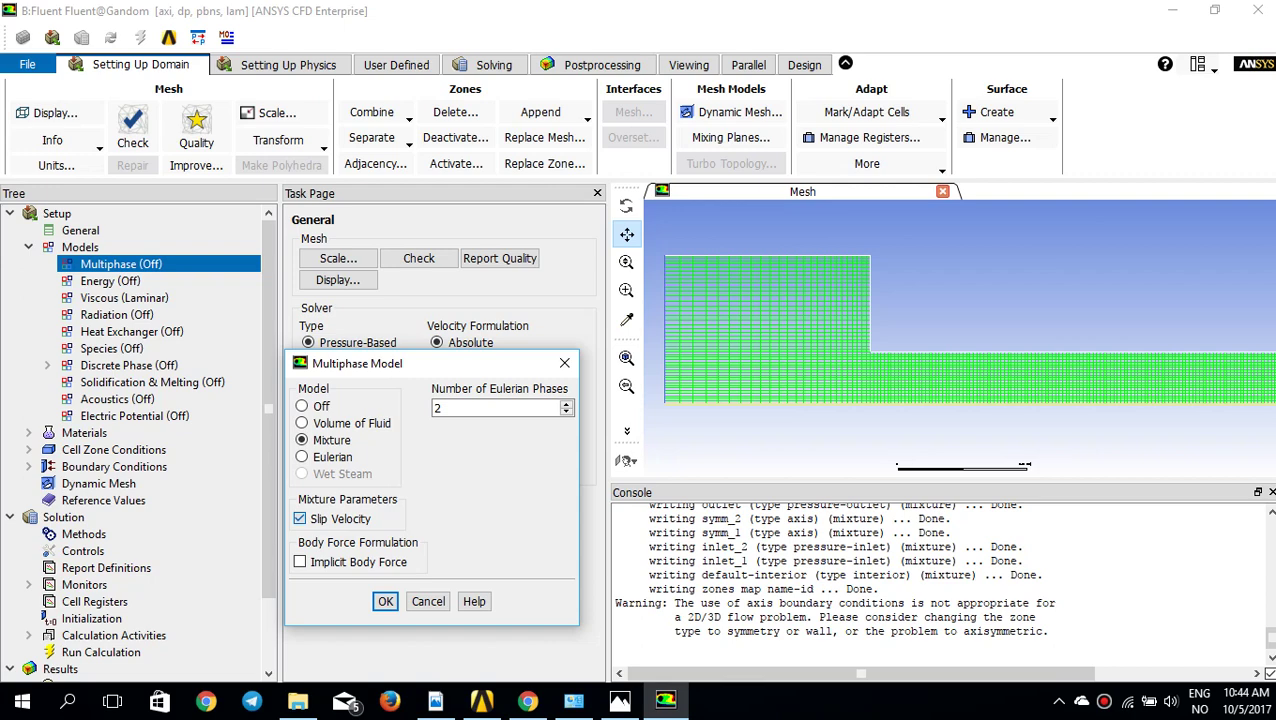
click(299, 518)
click(385, 601)
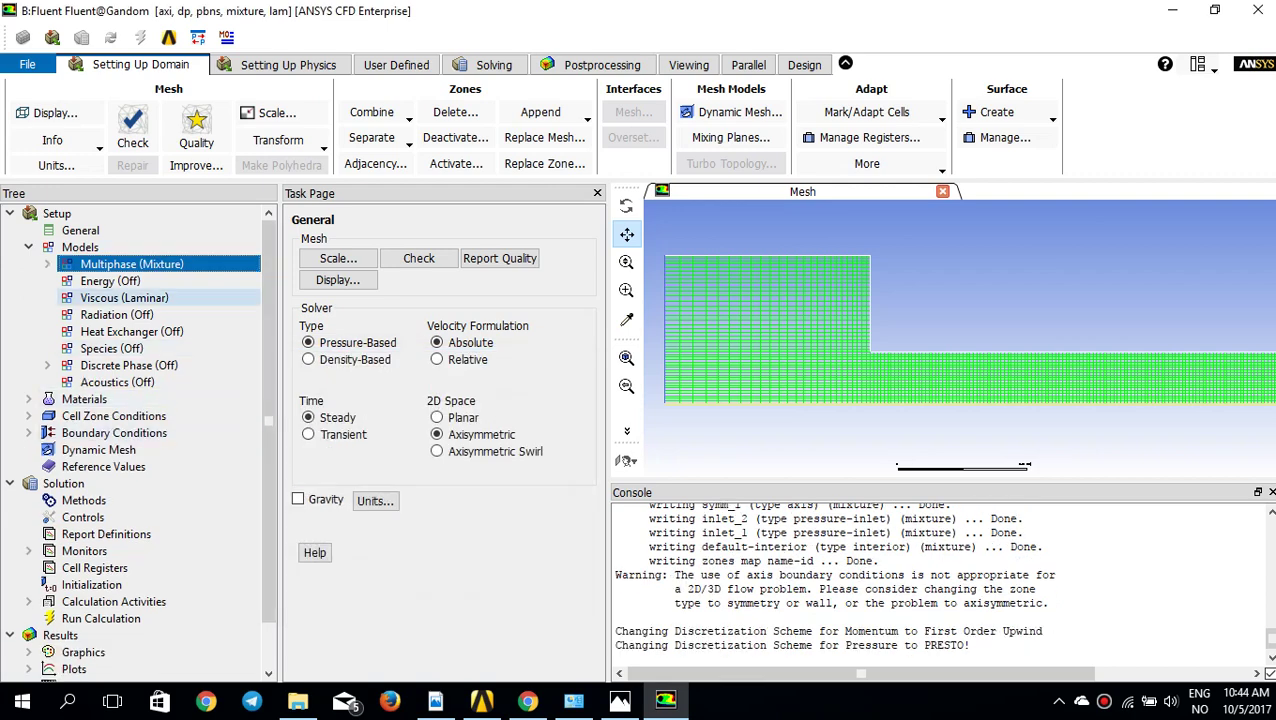
Set the viscous model to Realizable k-epsilon with Enhanced Wall Treatment
click(124, 298)
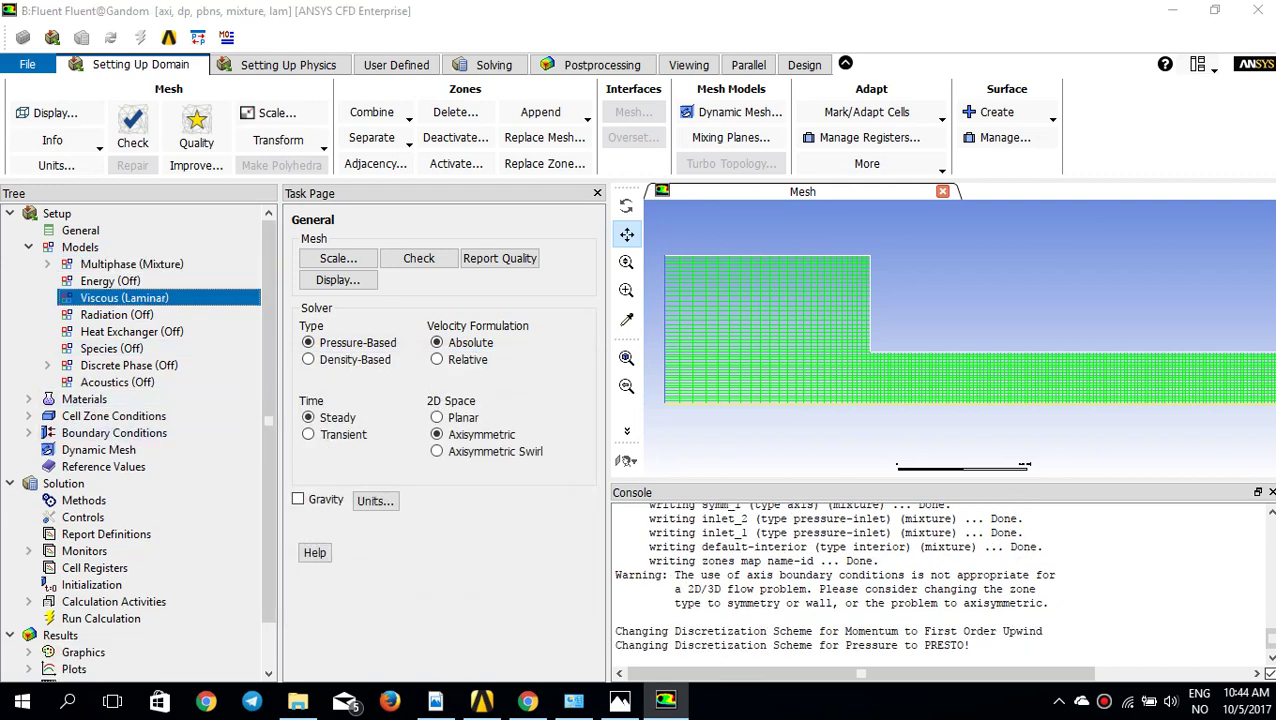
click(302, 440)
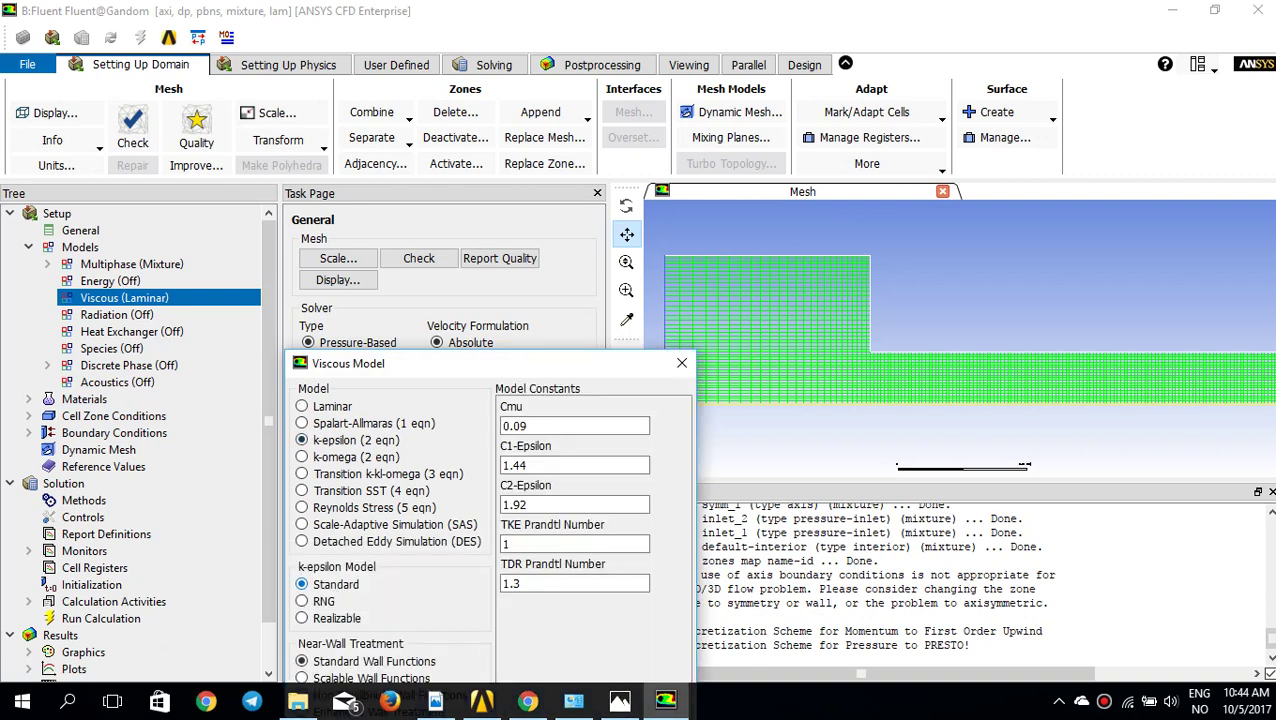
click(302, 618)
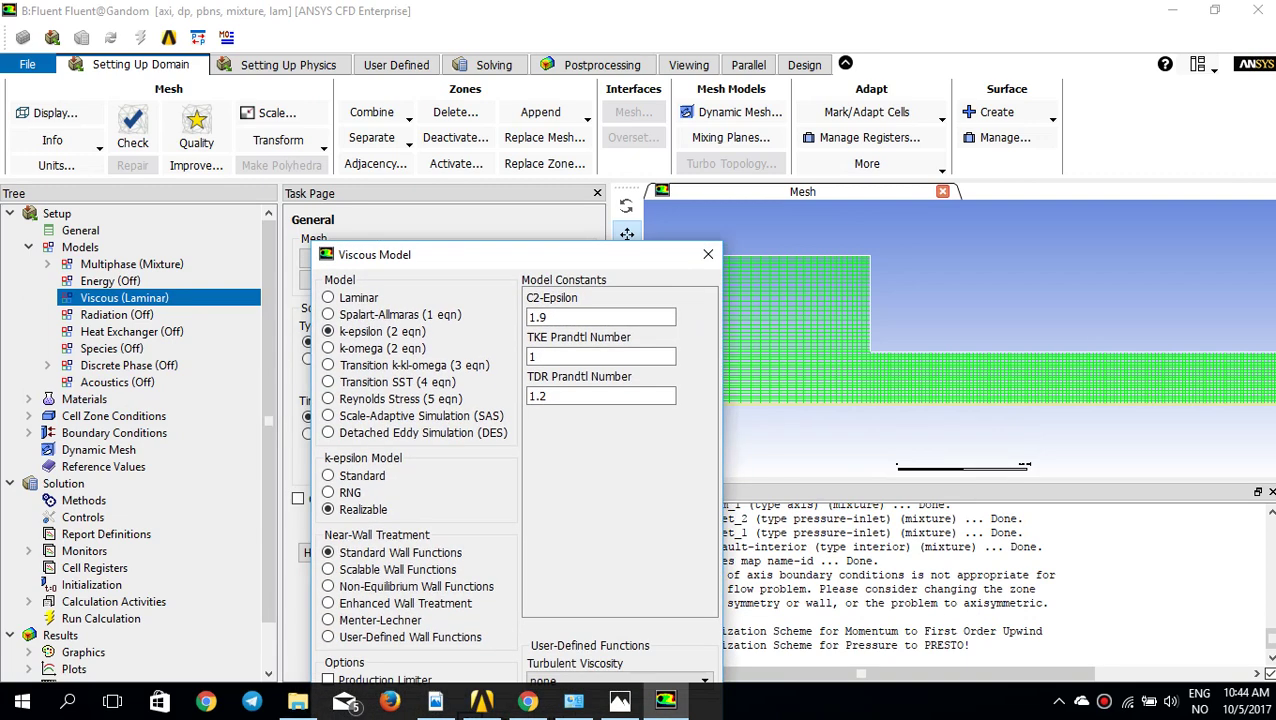
click(328, 603)
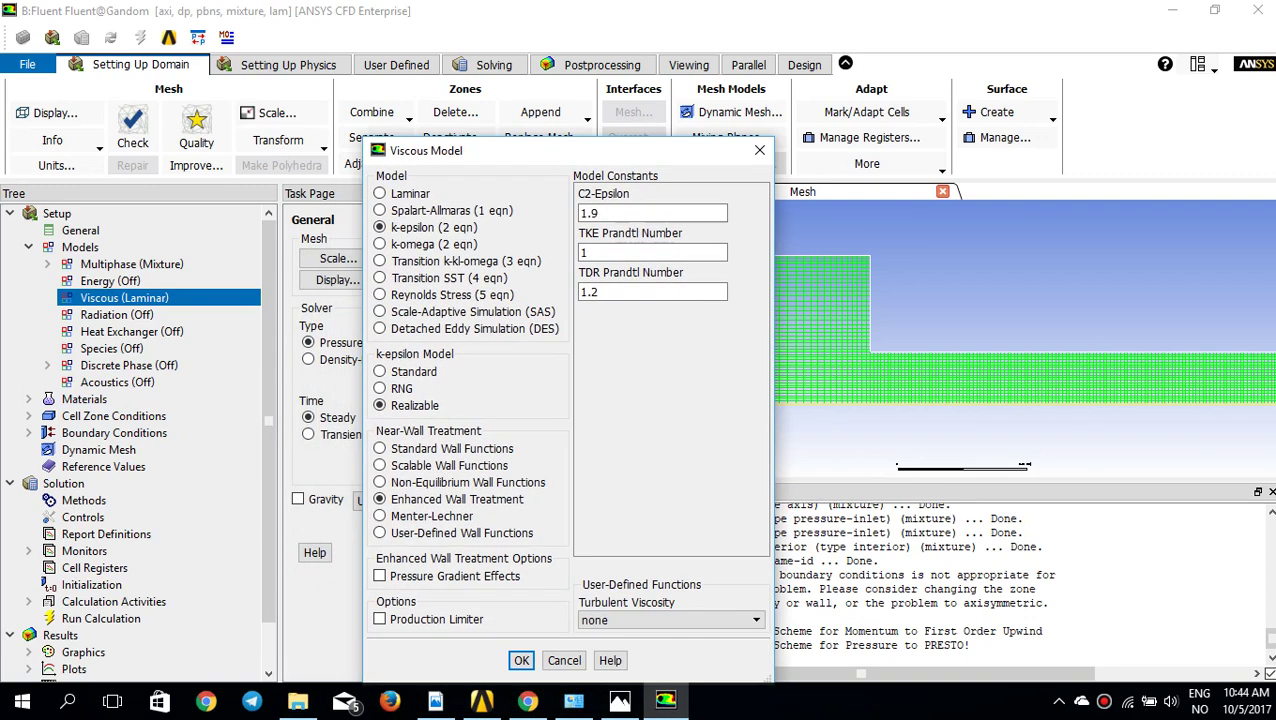
click(521, 660)
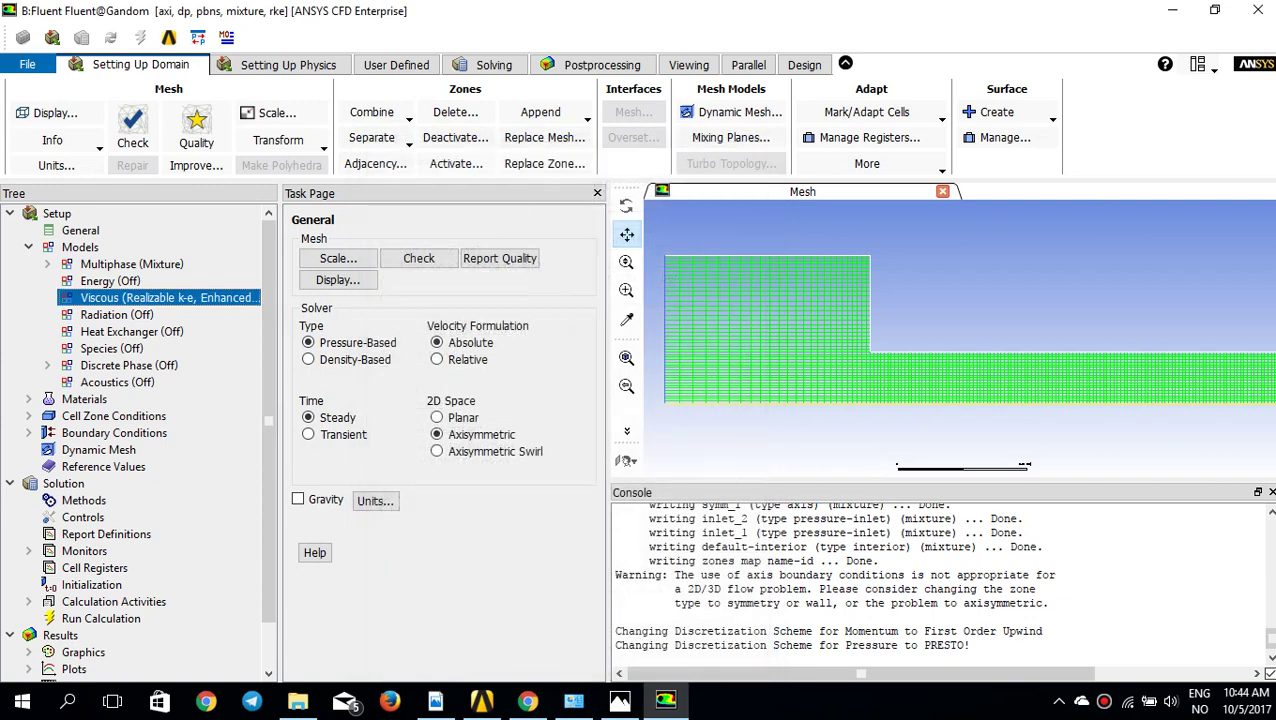
Open the fluid material air for editing and change its name to water
click(28, 399)
double_click(92, 416)
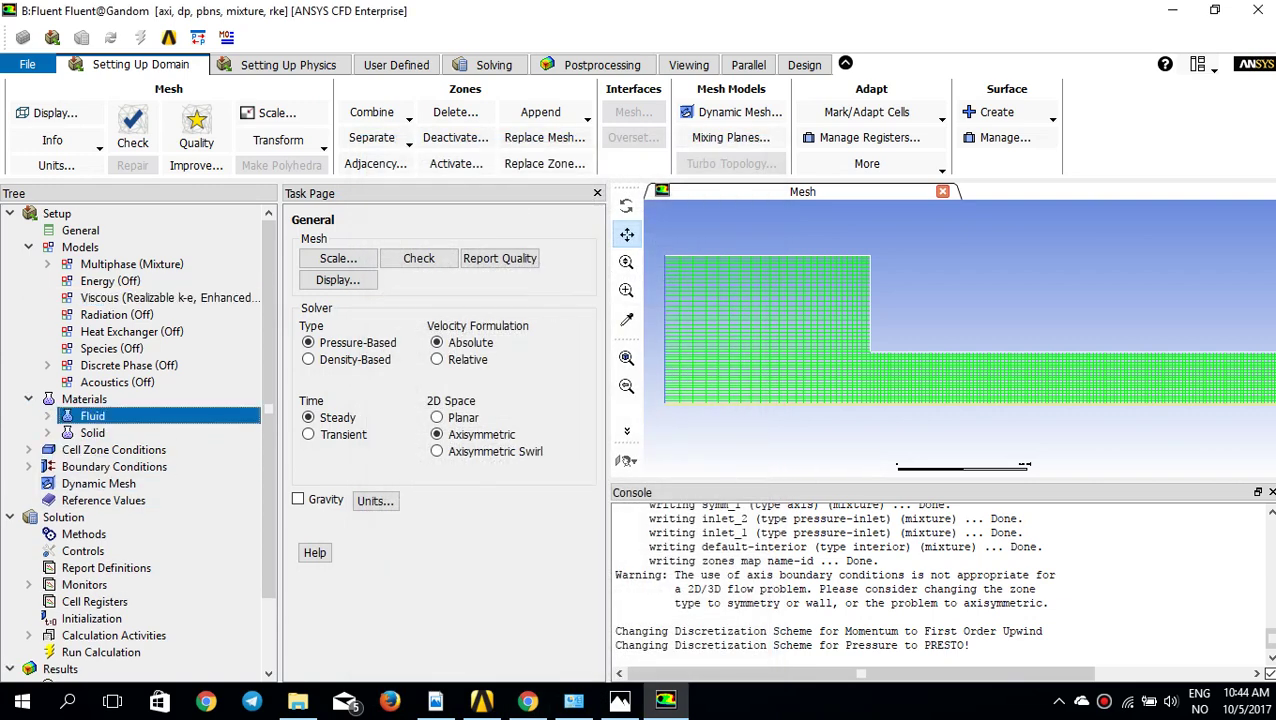
double_click(106, 433)
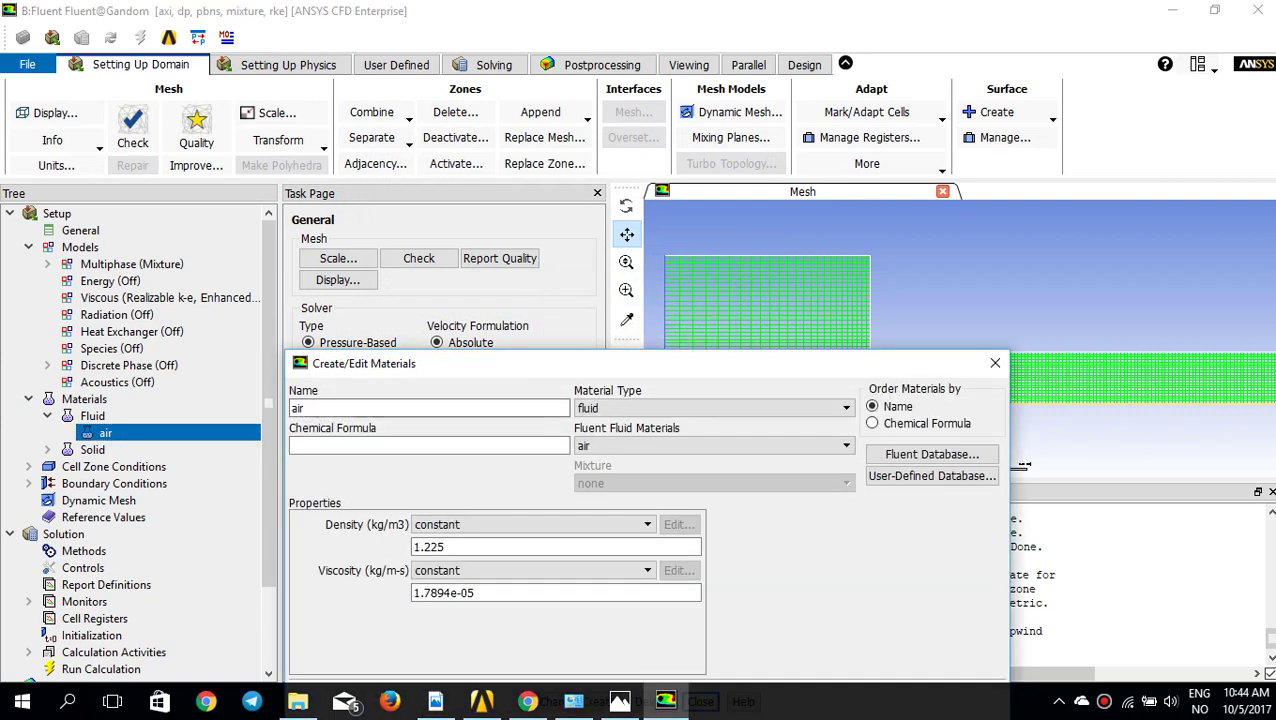
text(watr)
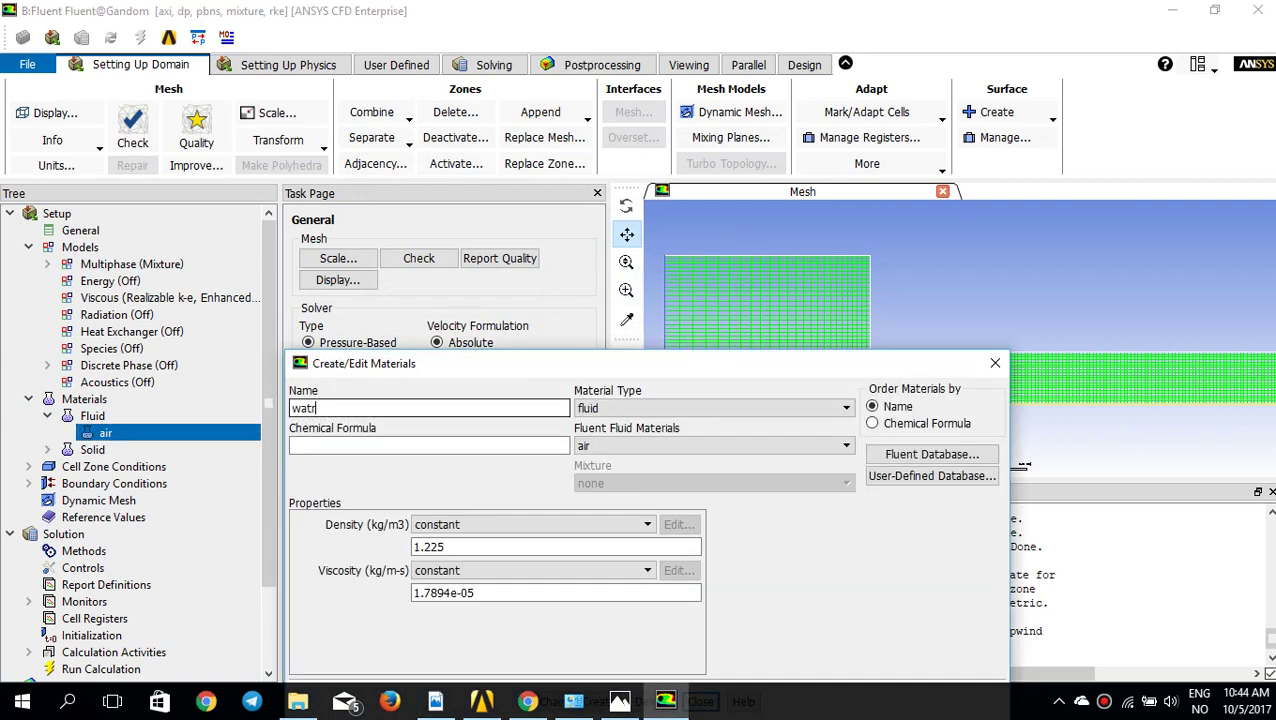
key(BackSpace)
text(er)
Give water a constant density of 1000 kg/m3 and viscosity of 0.001 kg/m-s, and overwrite air with it
click(446, 547)
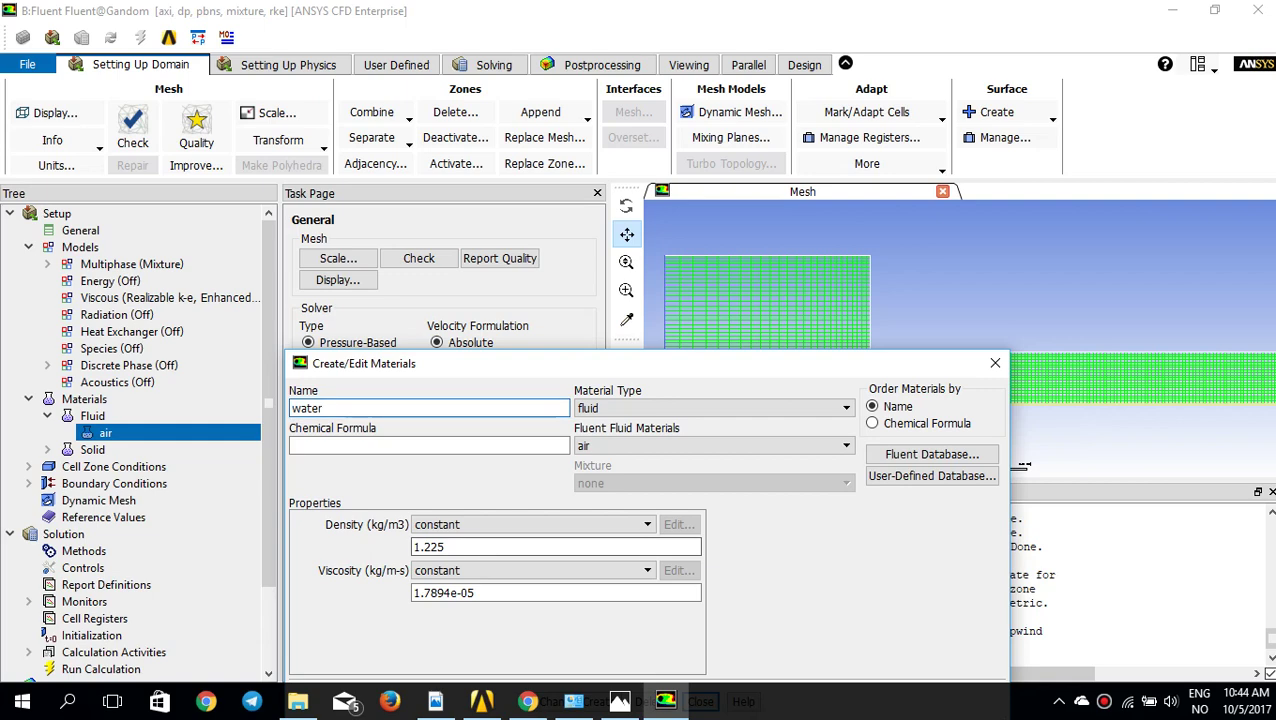
key(shift+Home)
text(1000)
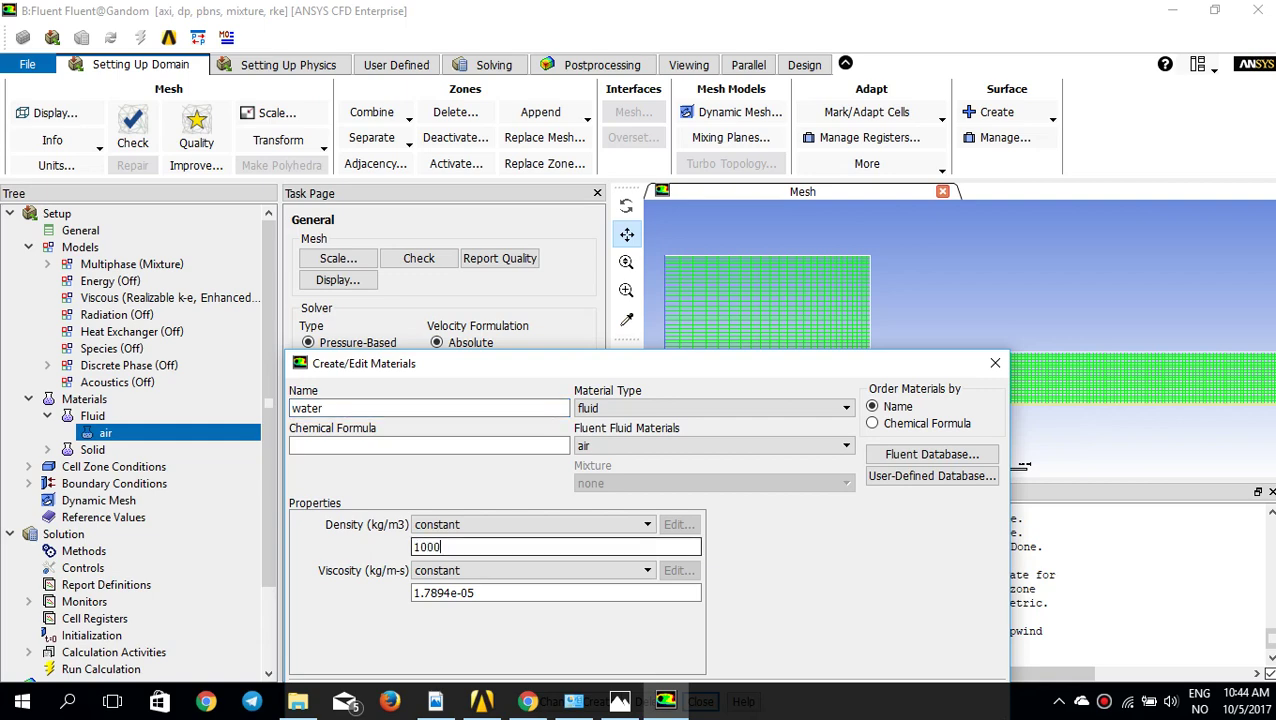
double_click(444, 593)
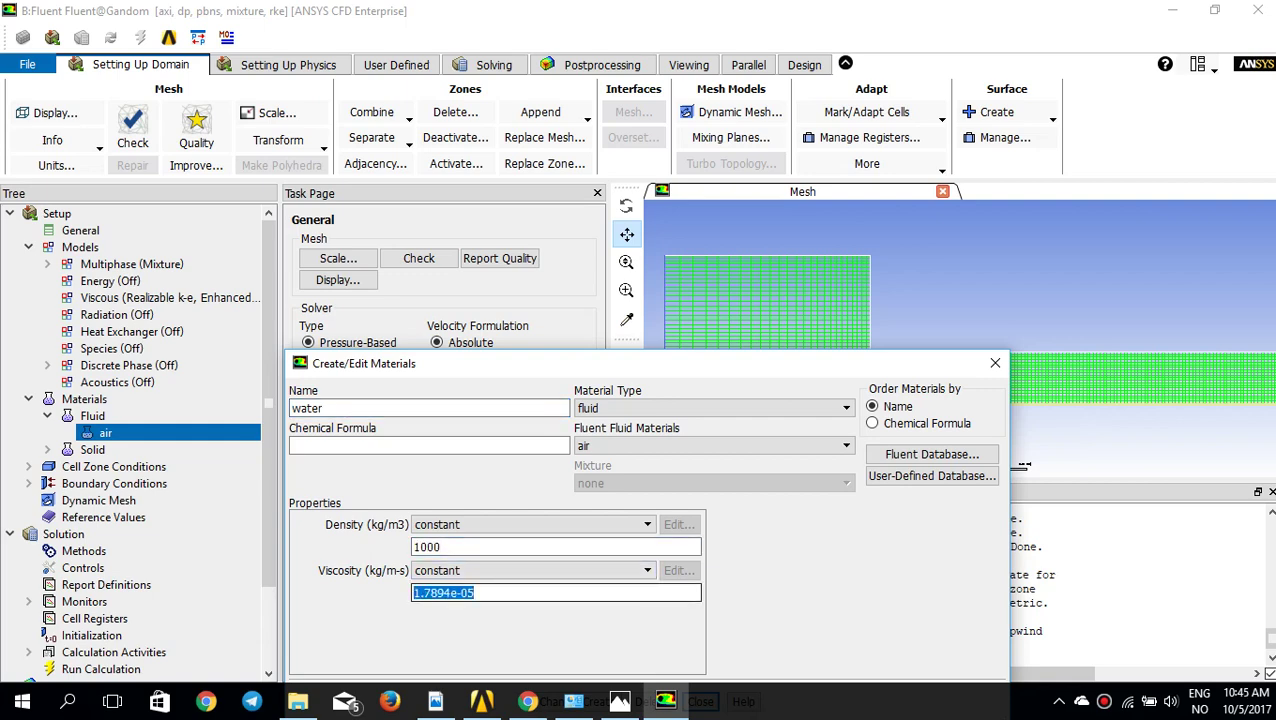
text(0.001)
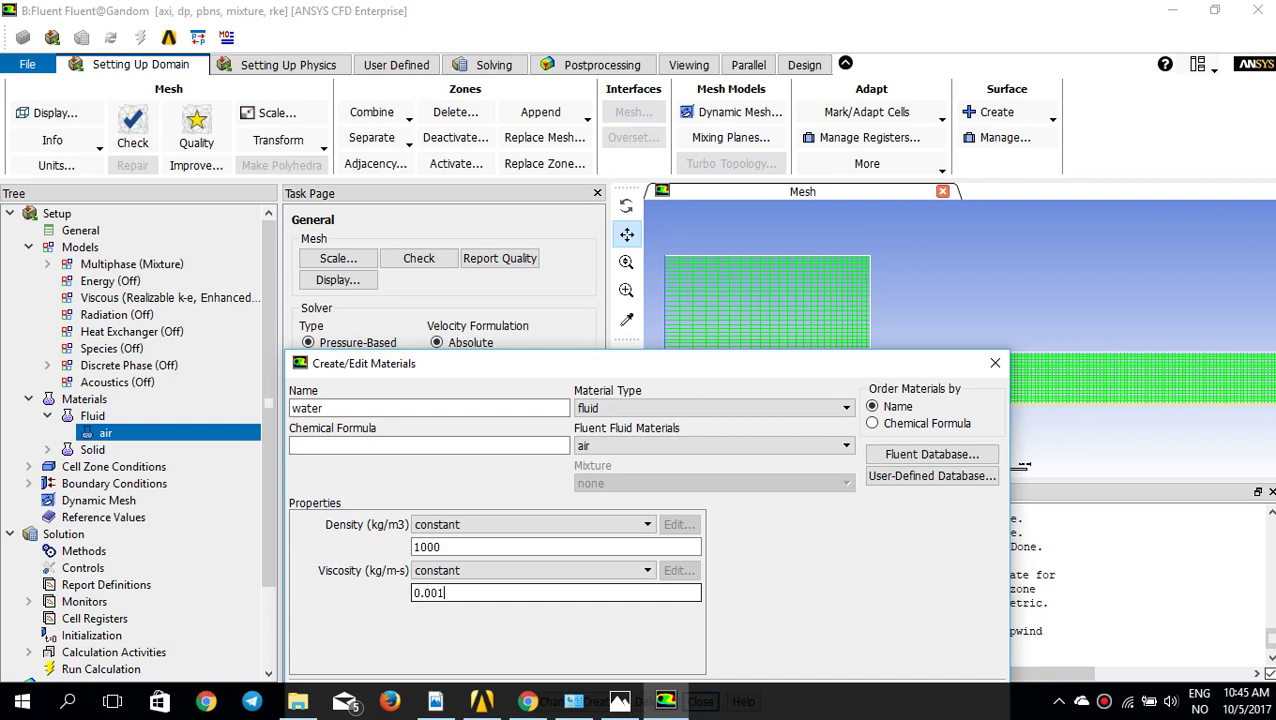
drag(543, 367, 616, 261)
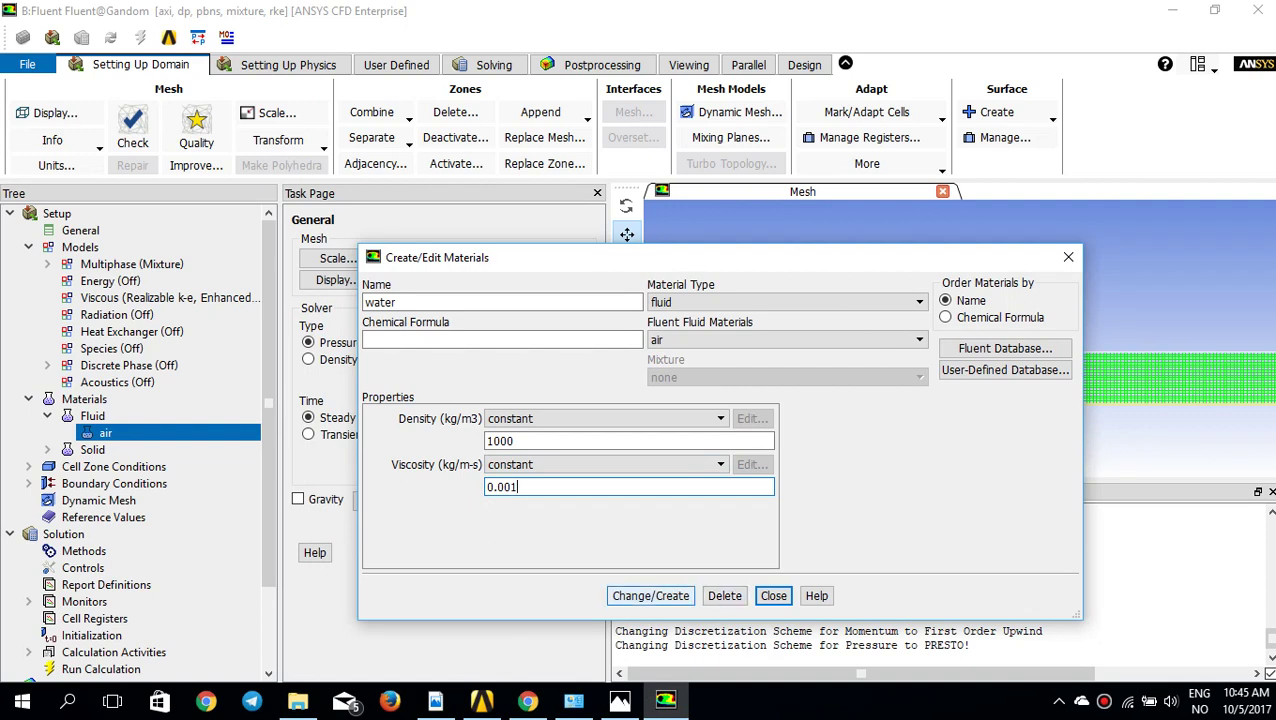
click(650, 595)
click(652, 370)
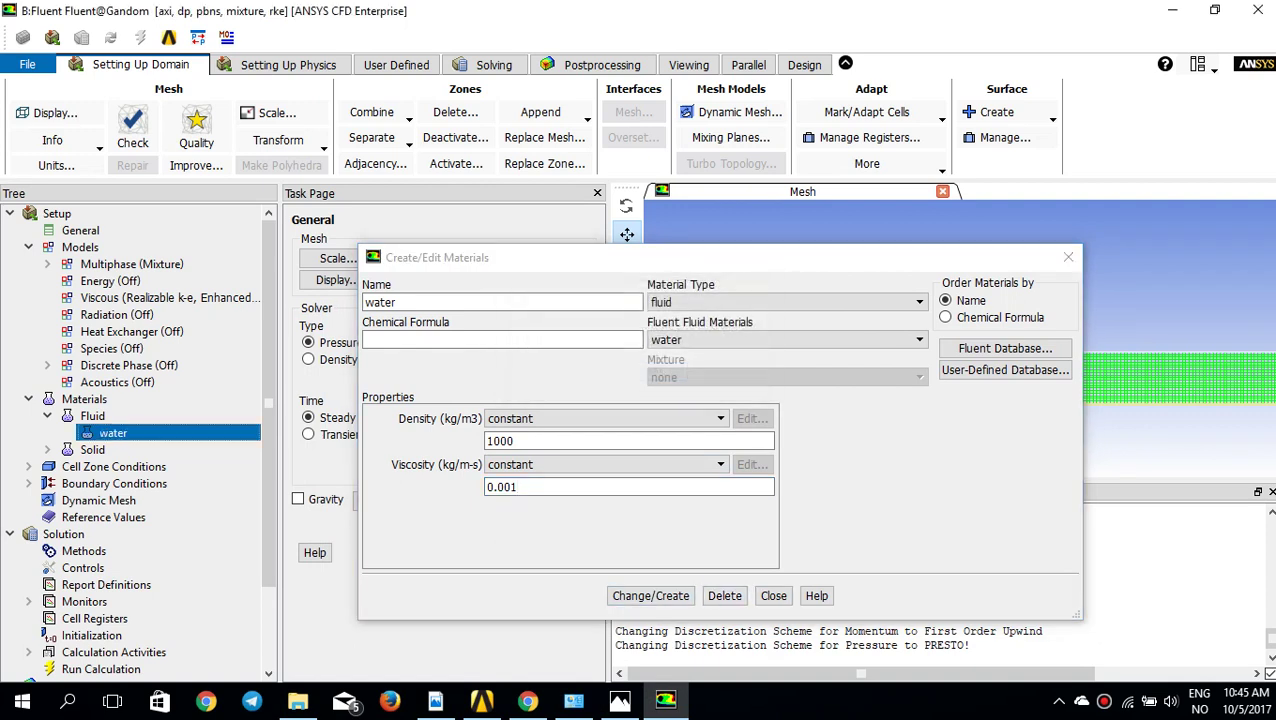
Start a new fluid material and copy water-vapor (h2o) from the Fluent database into the case
click(773, 595)
right_click(132, 418)
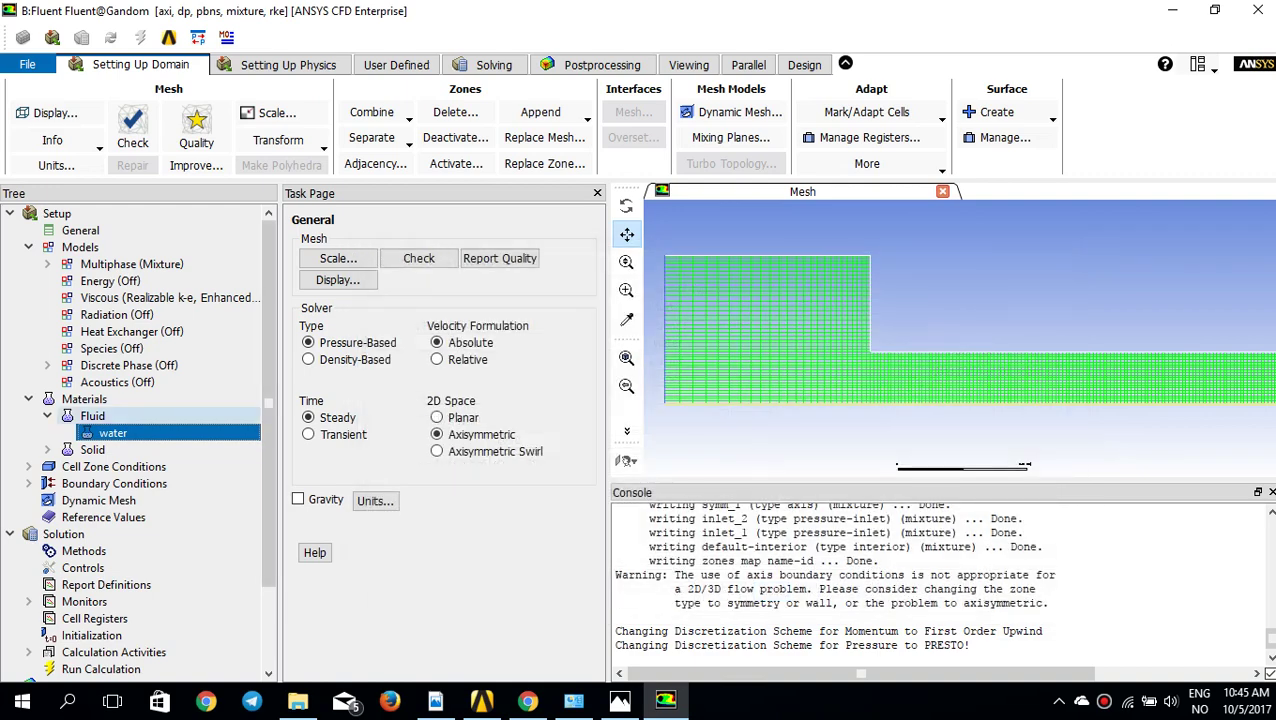
click(154, 429)
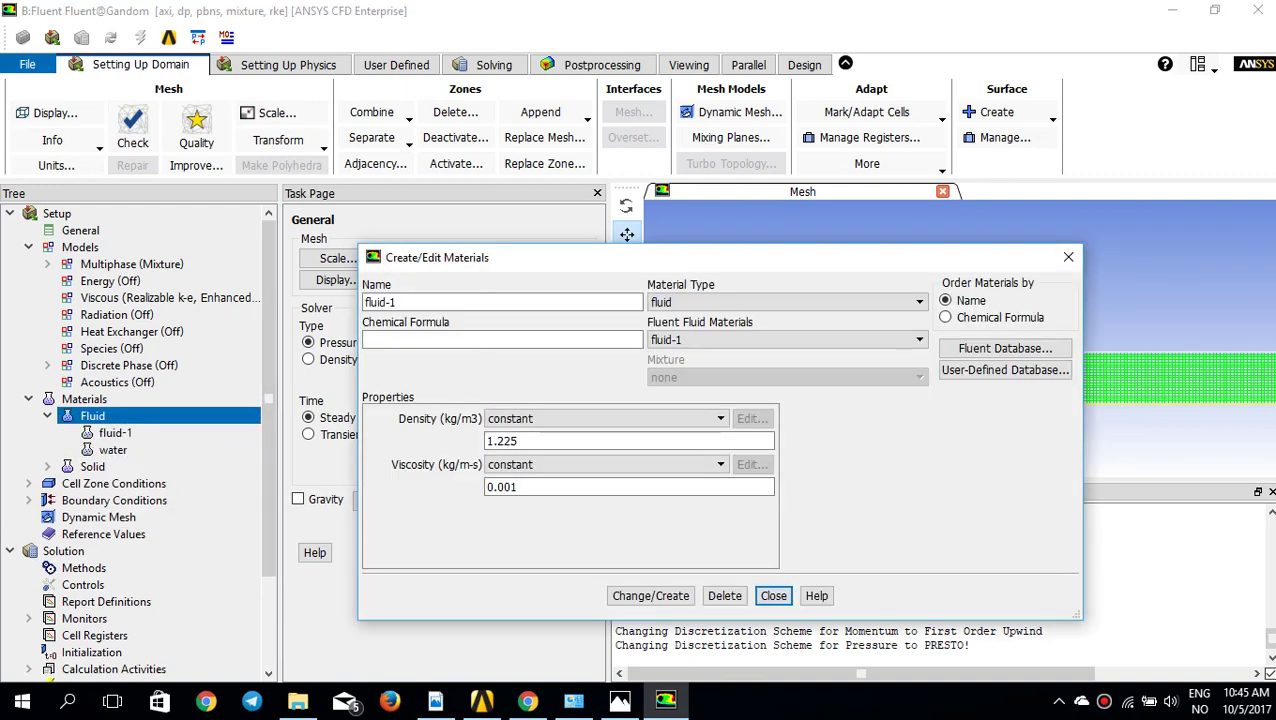
click(1005, 348)
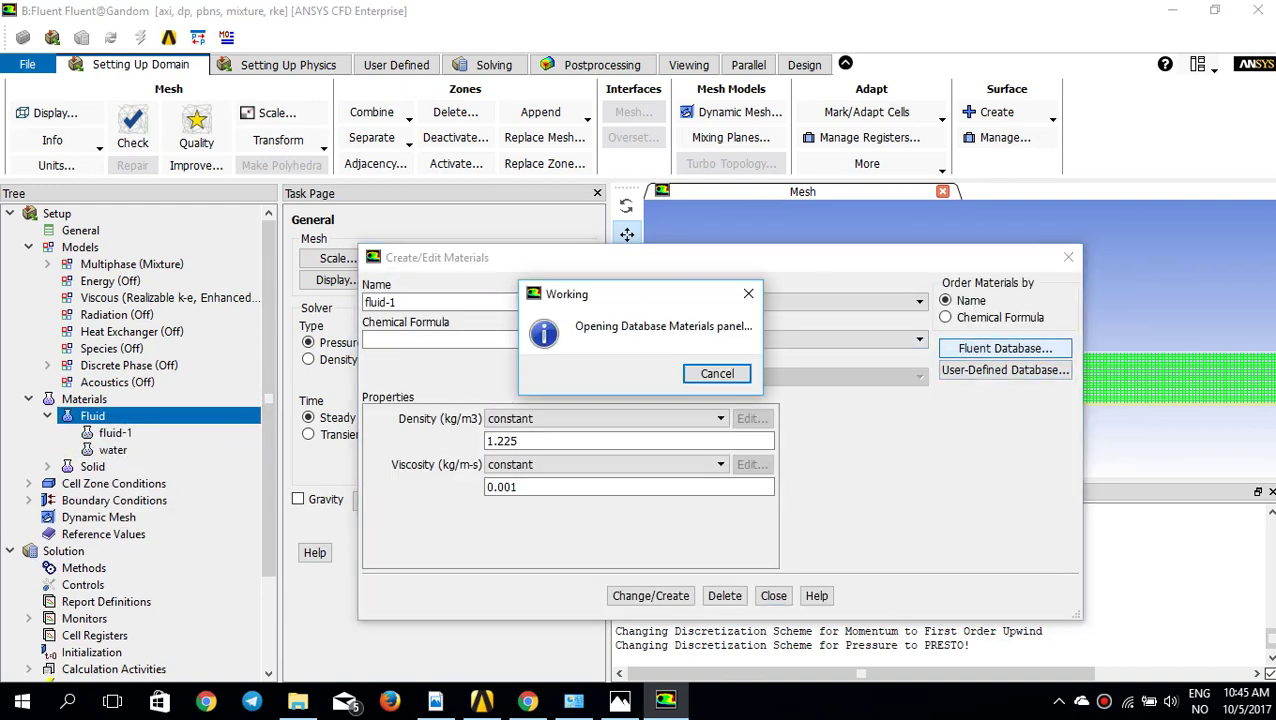
drag(560, 440, 560, 476)
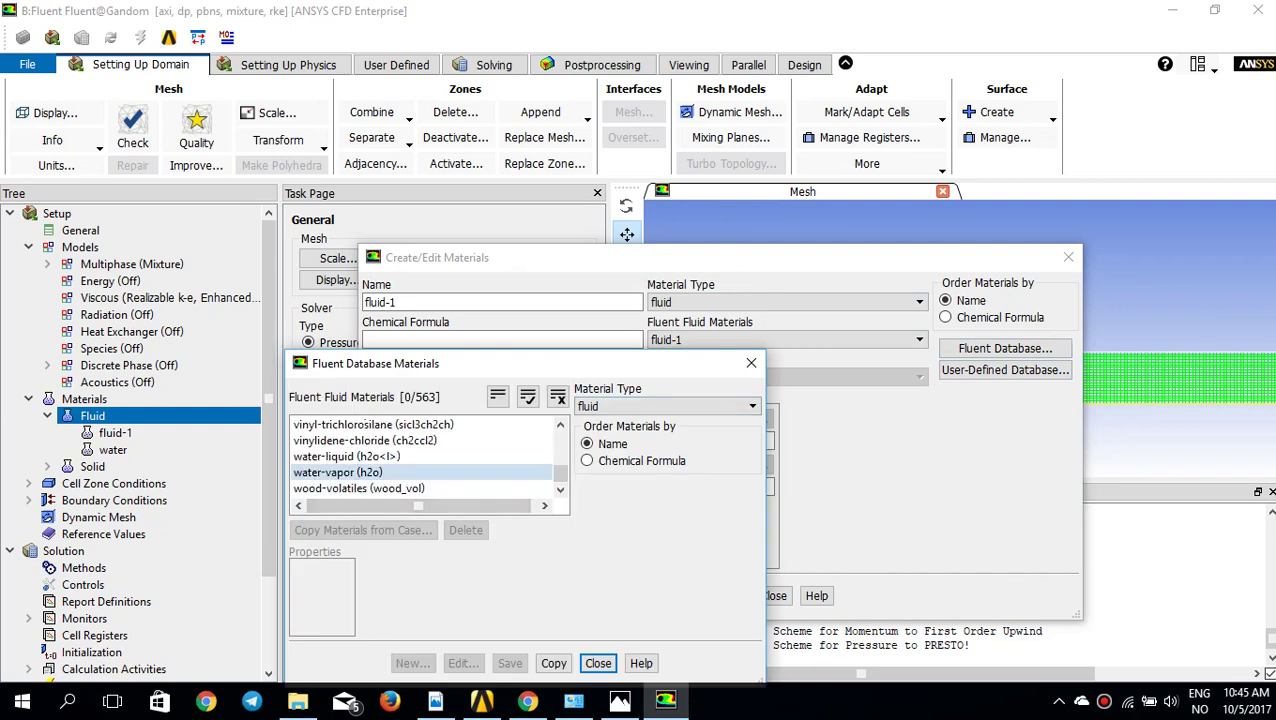
click(337, 472)
click(346, 456)
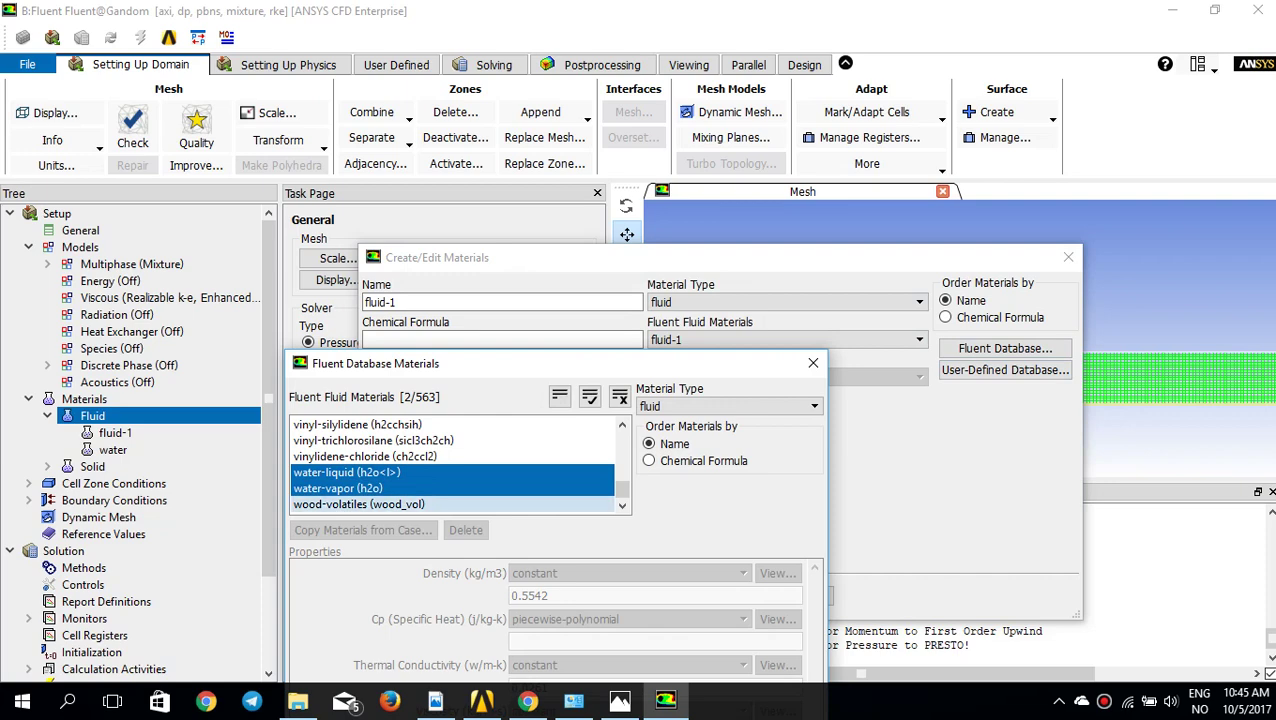
click(347, 472)
drag(450, 363, 563, 160)
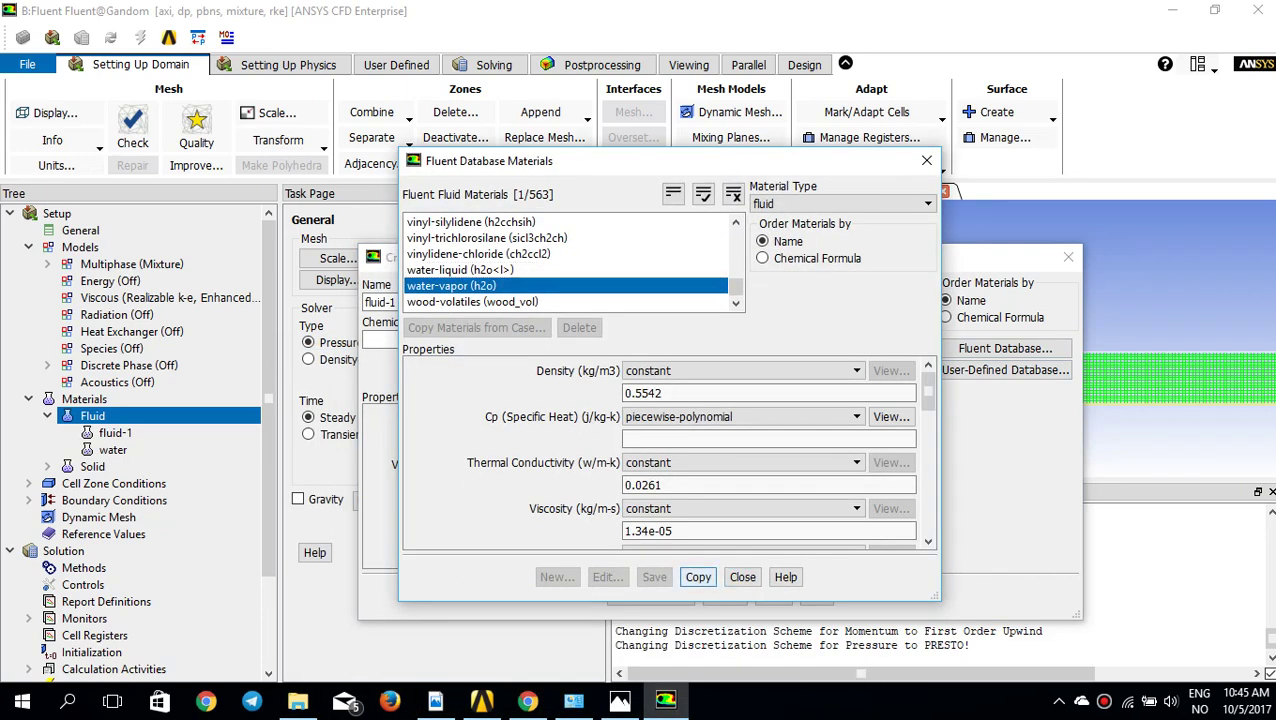
click(698, 577)
click(742, 577)
Set the constant density of water-vapor to 0.02558 kg/m3
click(628, 441)
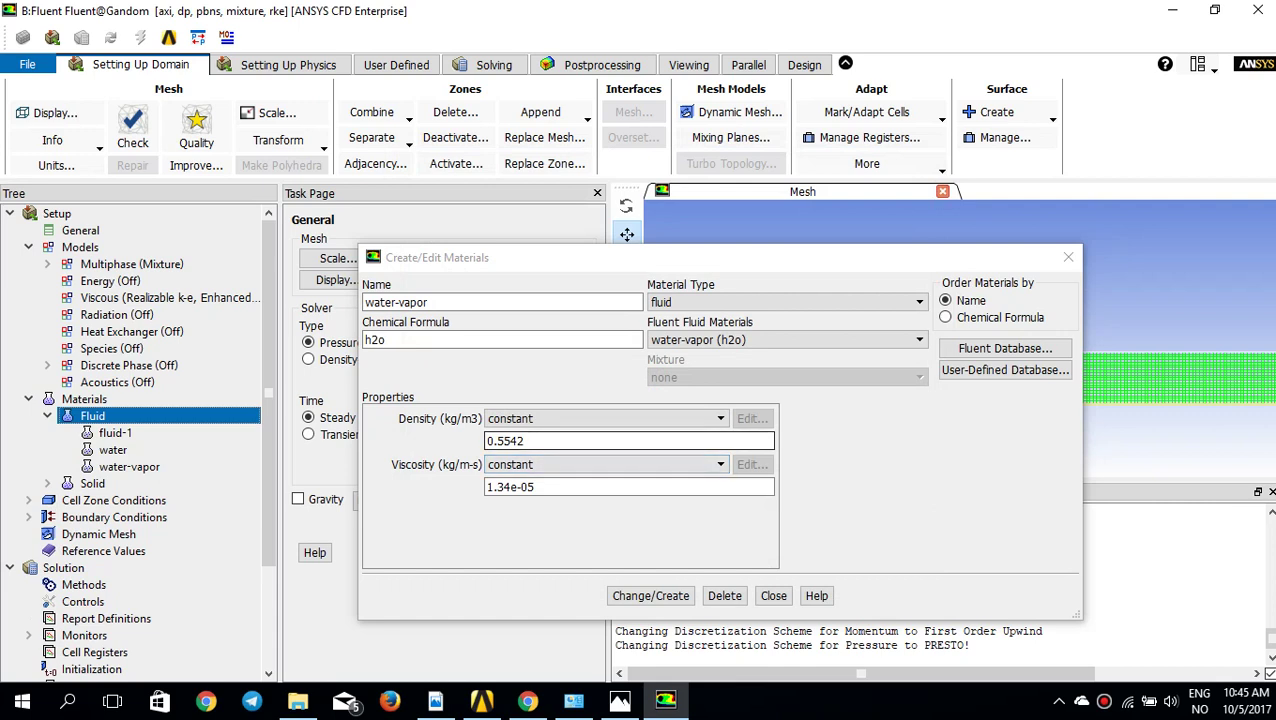
double_click(510, 441)
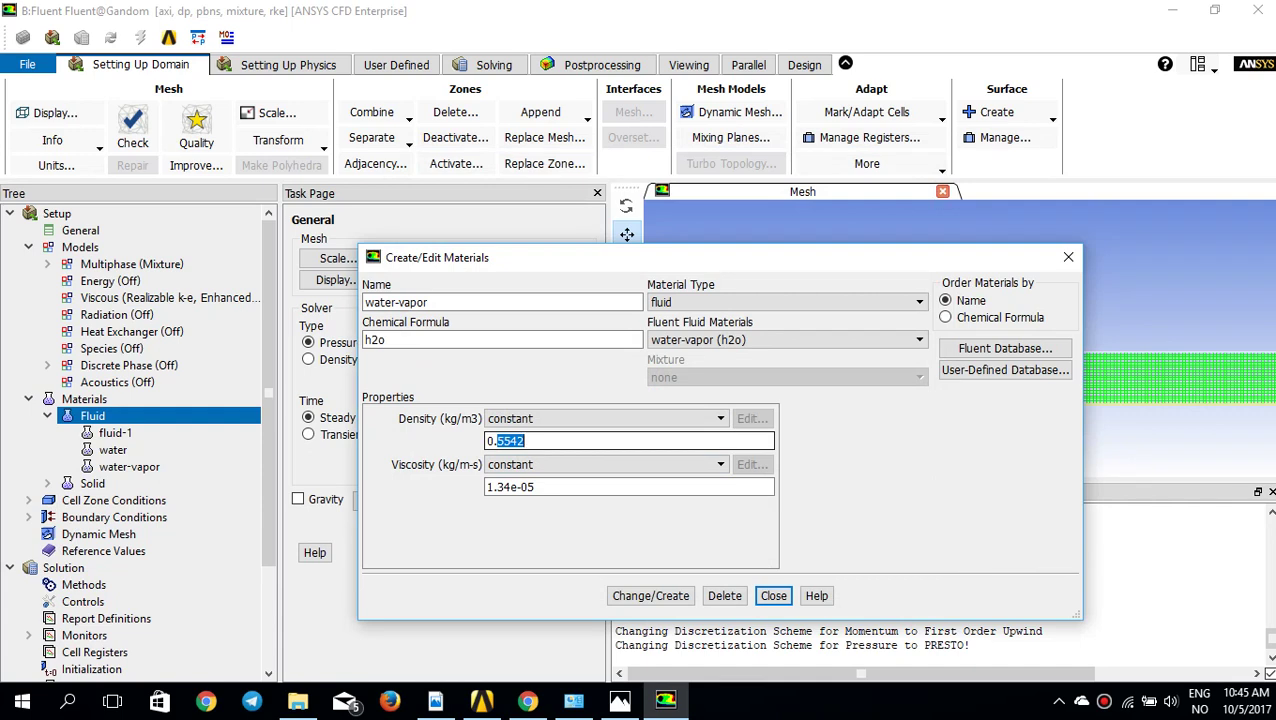
text(02558)
key(Tab)
key(Tab)
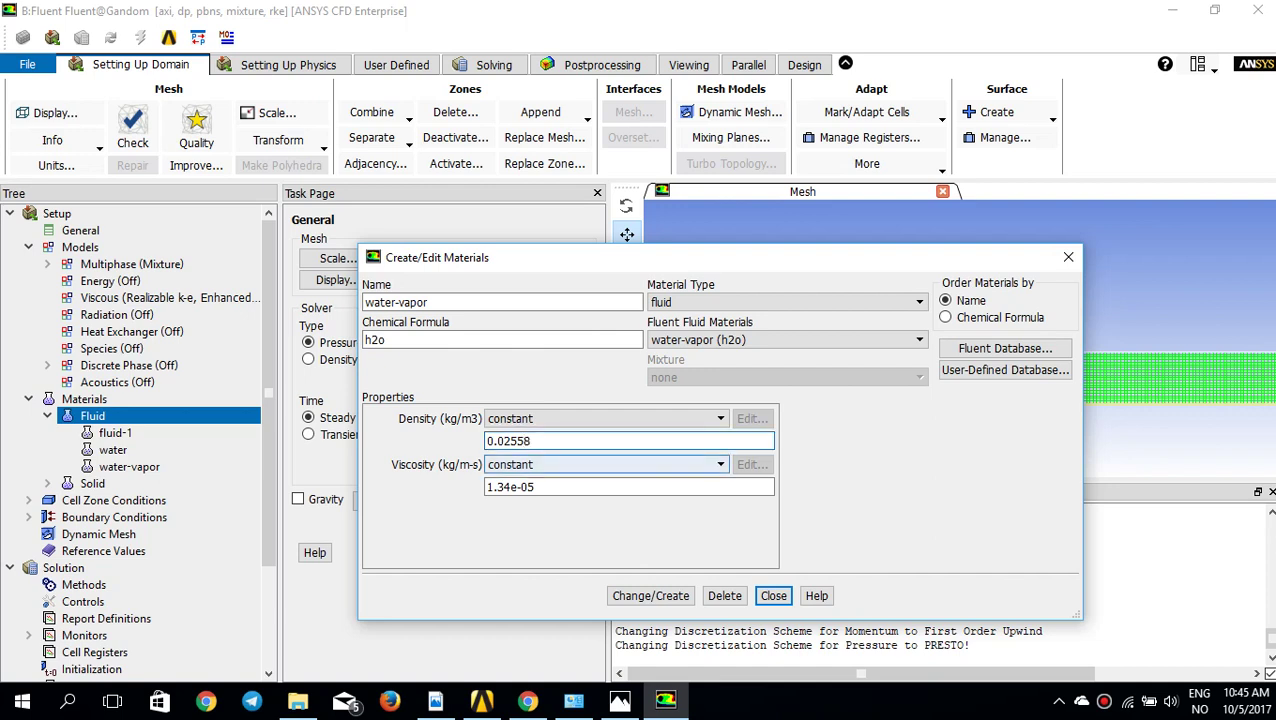
Set the constant viscosity of water-vapor to 1.26e-6 kg/m-s and finish editing the material
key(BackSpace)
key(BackSpace)
key(BackSpace)
key(BackSpace)
key(BackSpace)
key(BackSpace)
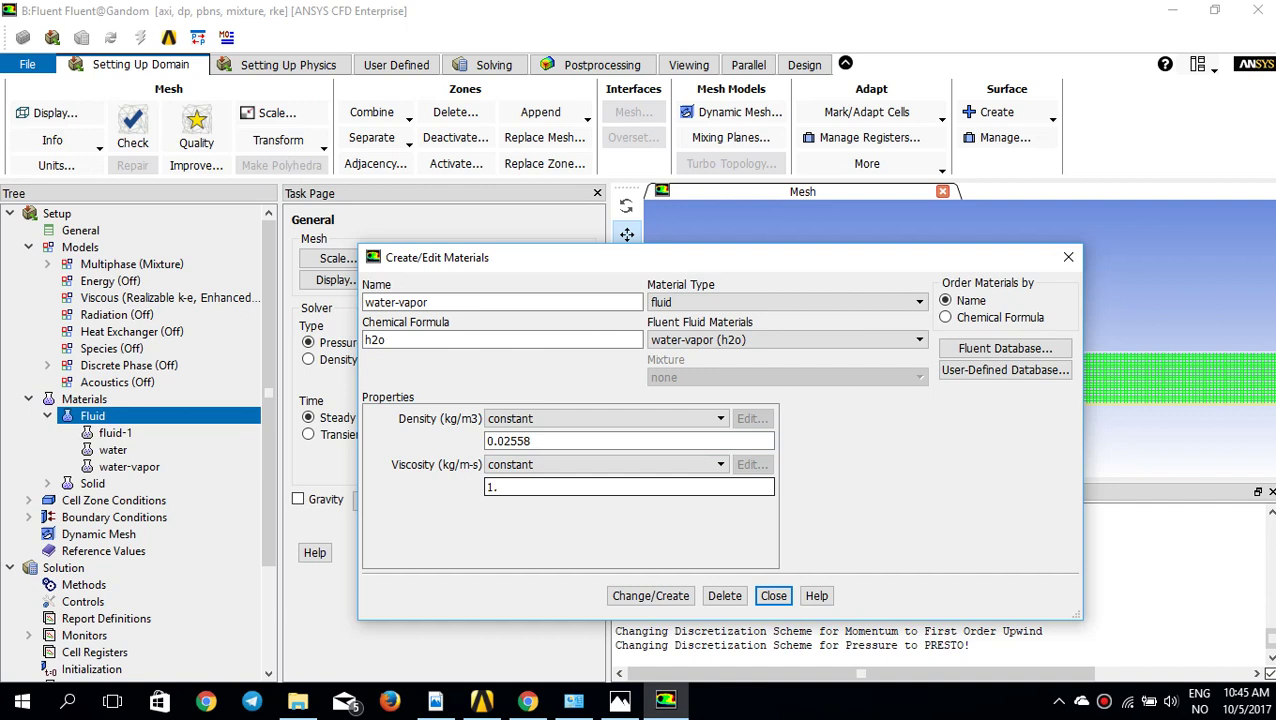
text(26e-6)
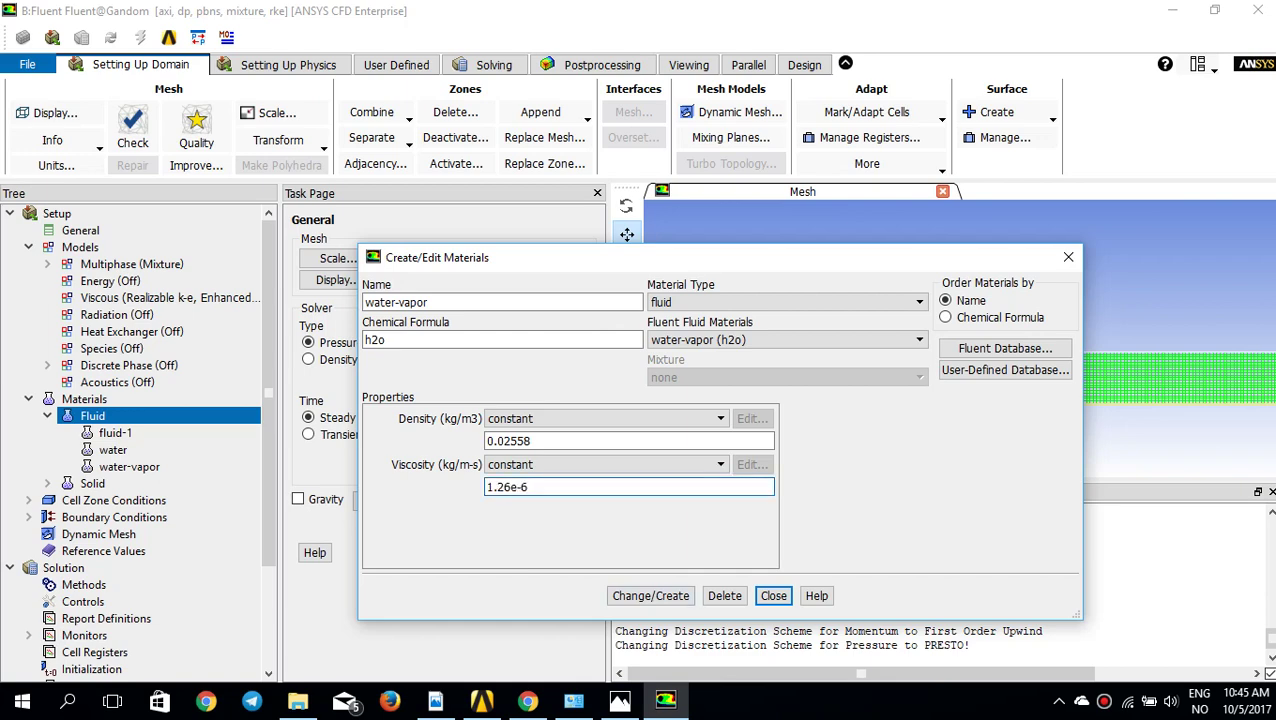
key(Tab)
click(773, 596)
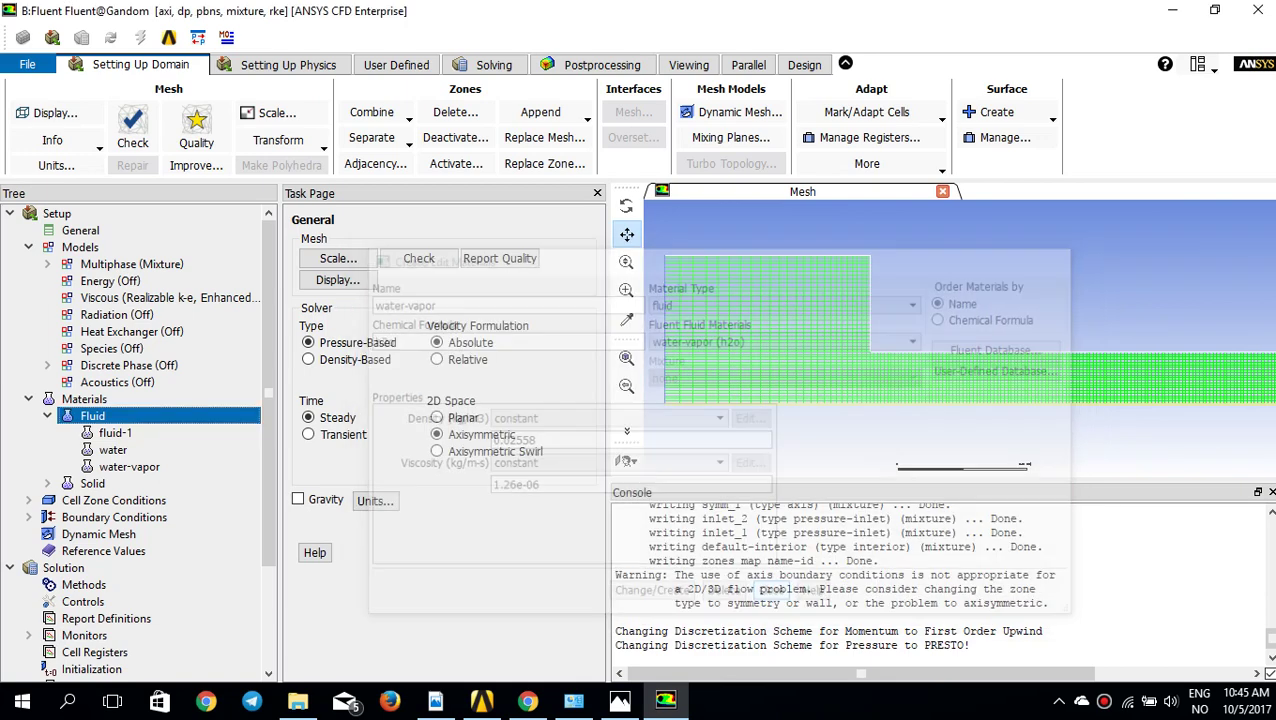
Delete the unneeded fluid material fluid-1
right_click(144, 432)
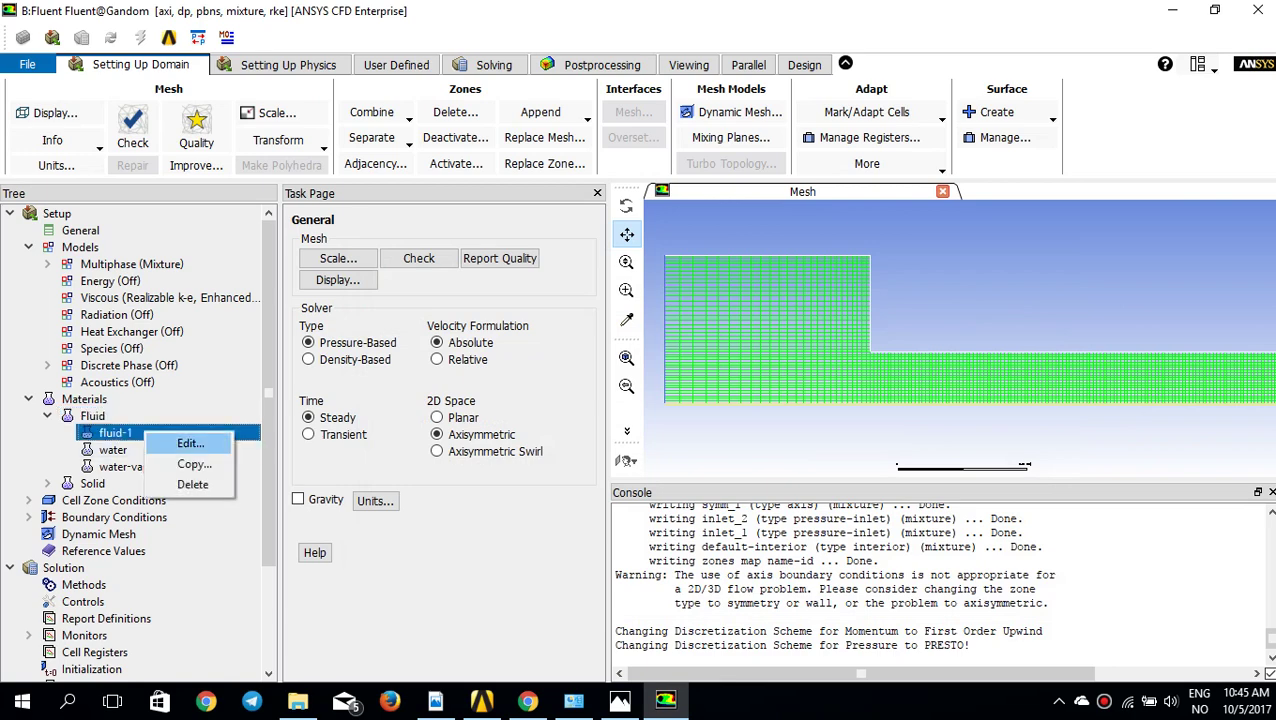
click(192, 484)
key(Return)
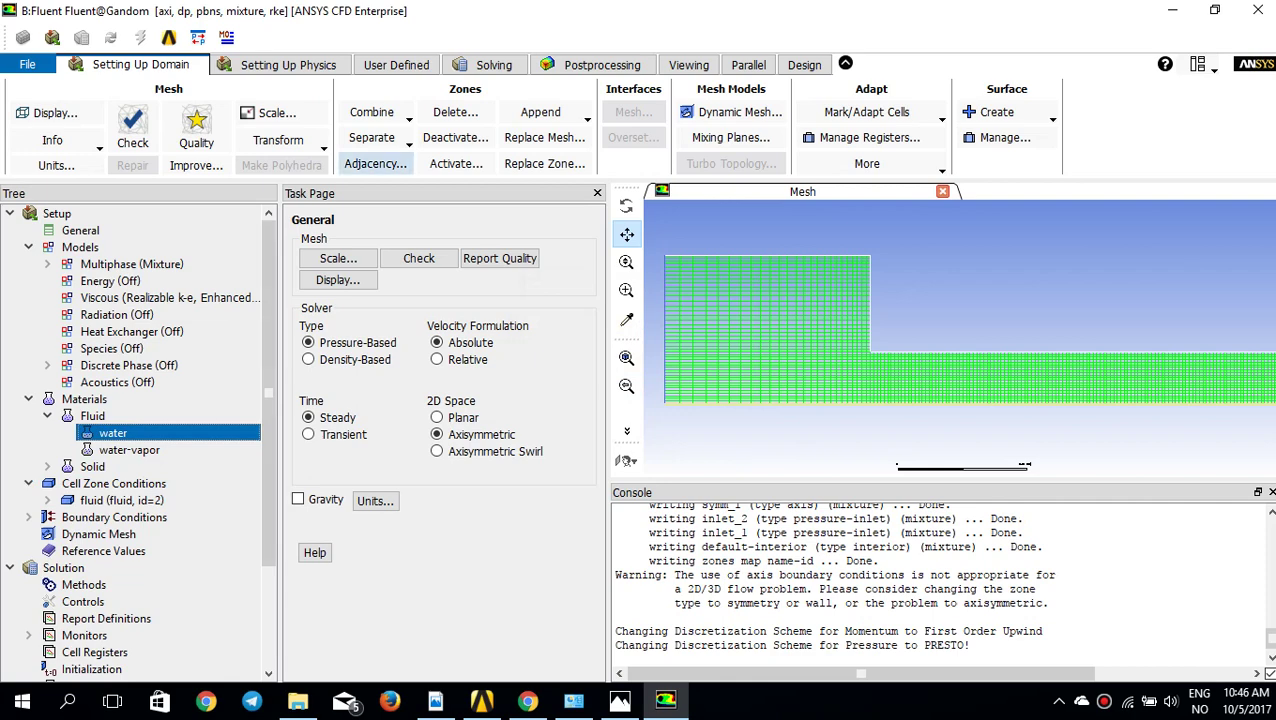
click(288, 65)
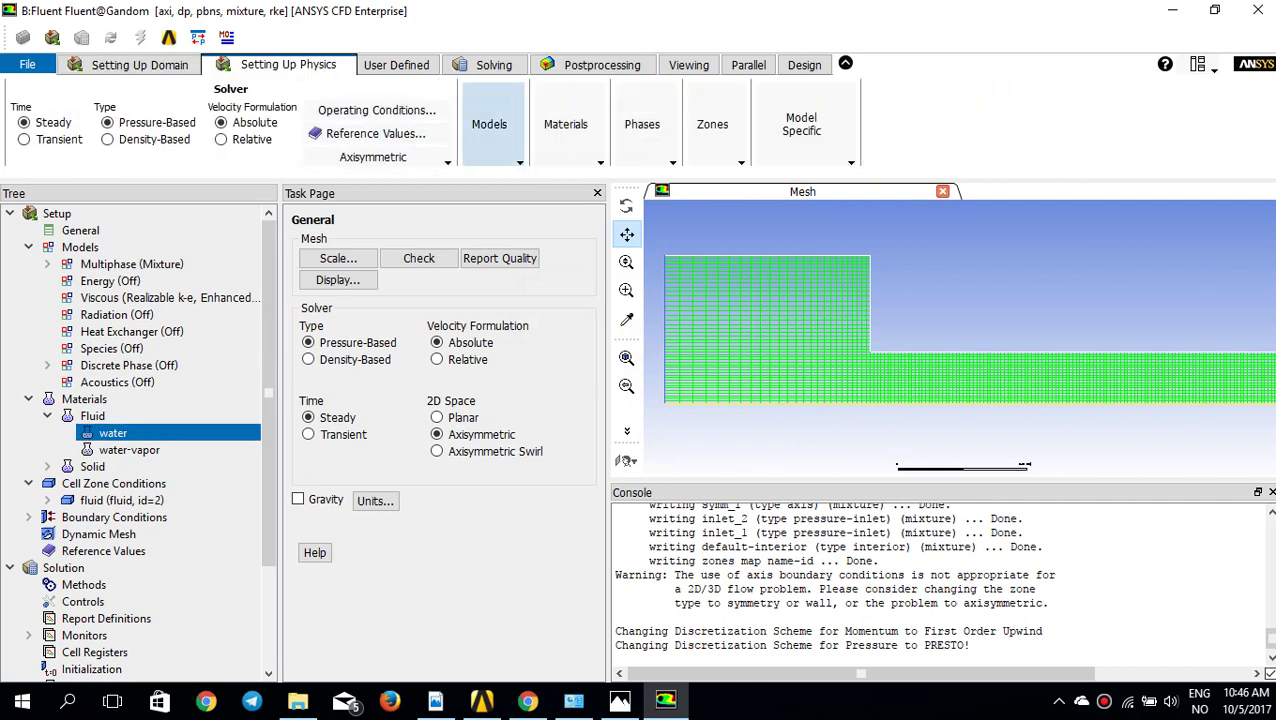
click(489, 124)
click(732, 182)
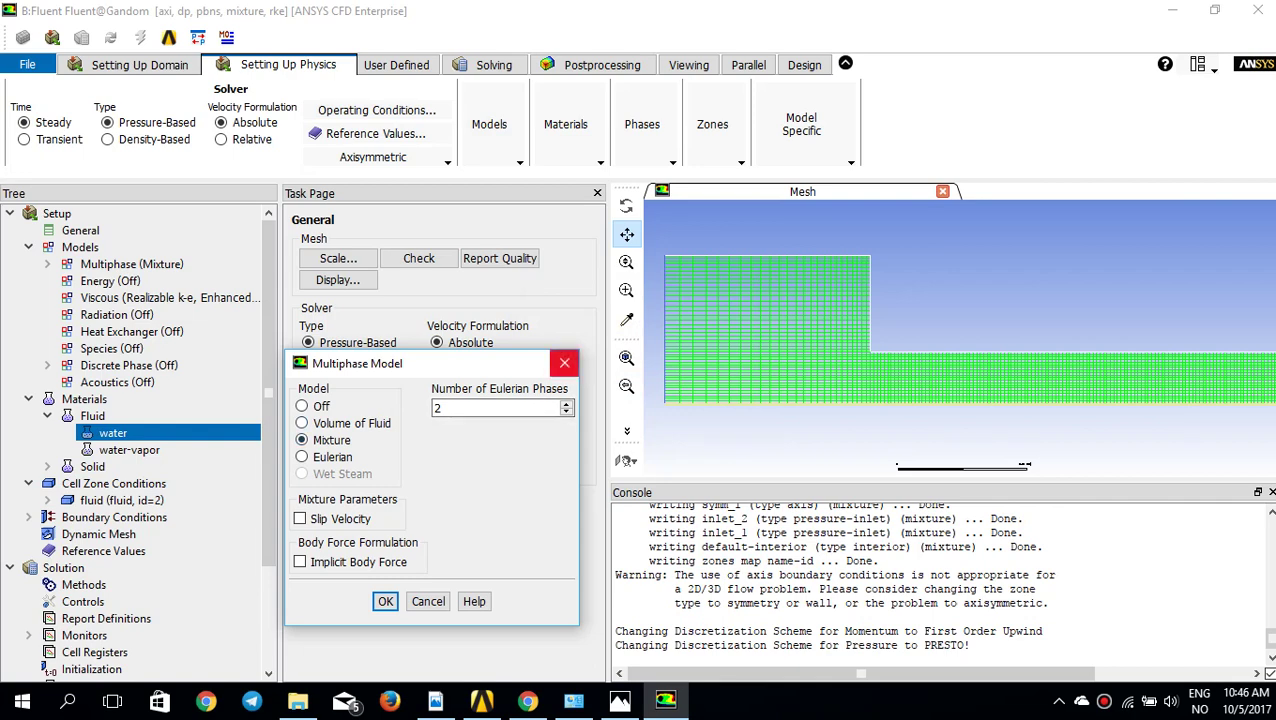
click(565, 363)
Rename the primary phase to water, keeping water as its phase material
click(643, 126)
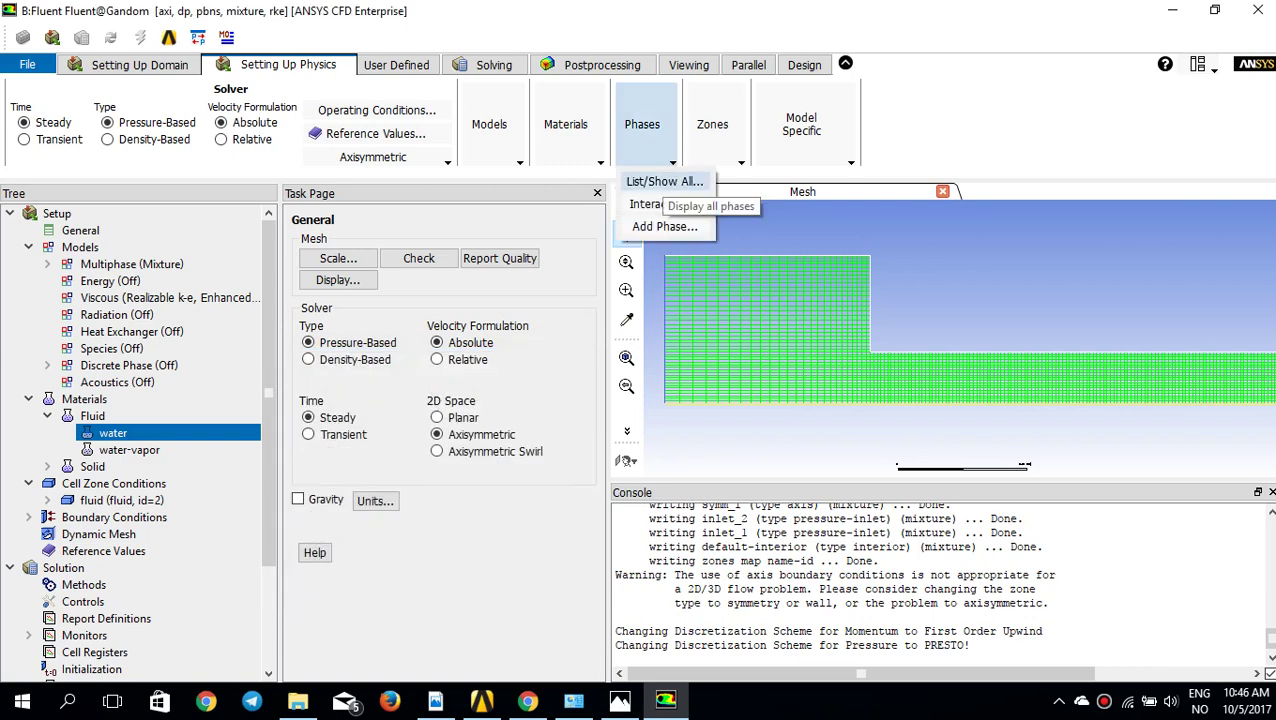
click(664, 181)
drag(420, 363, 493, 195)
double_click(484, 246)
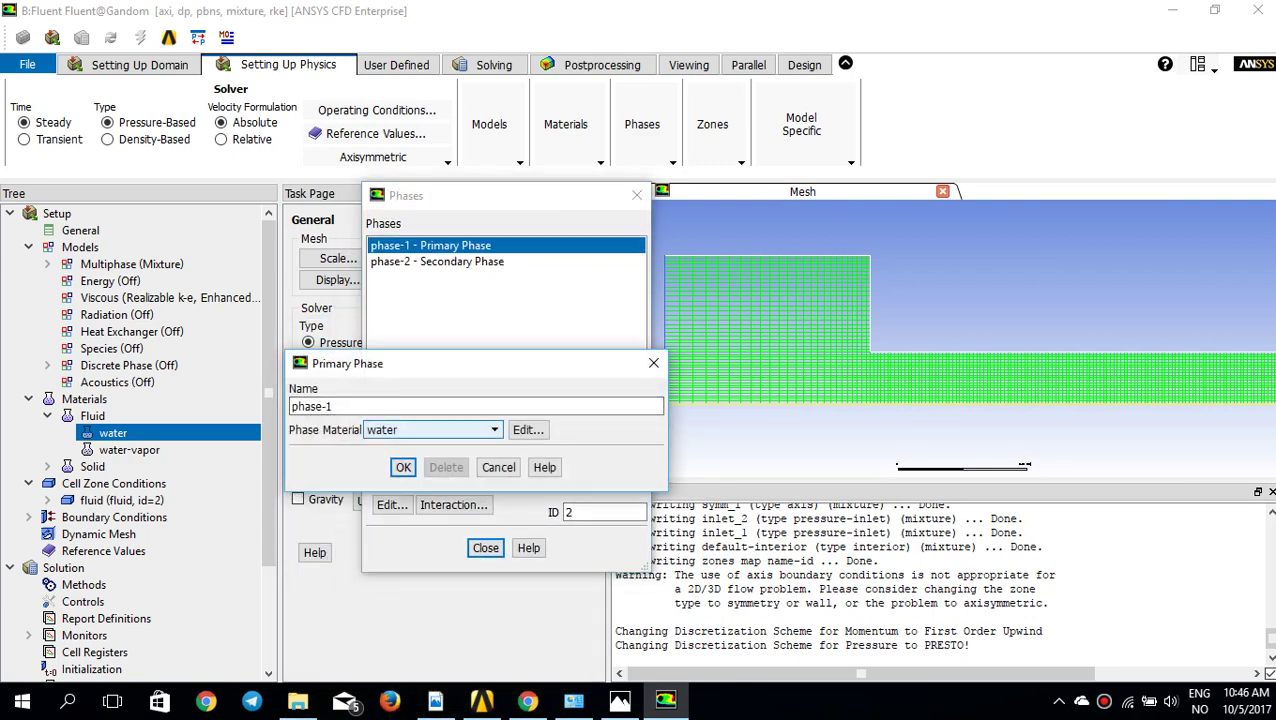
drag(335, 407, 290, 407)
text(water)
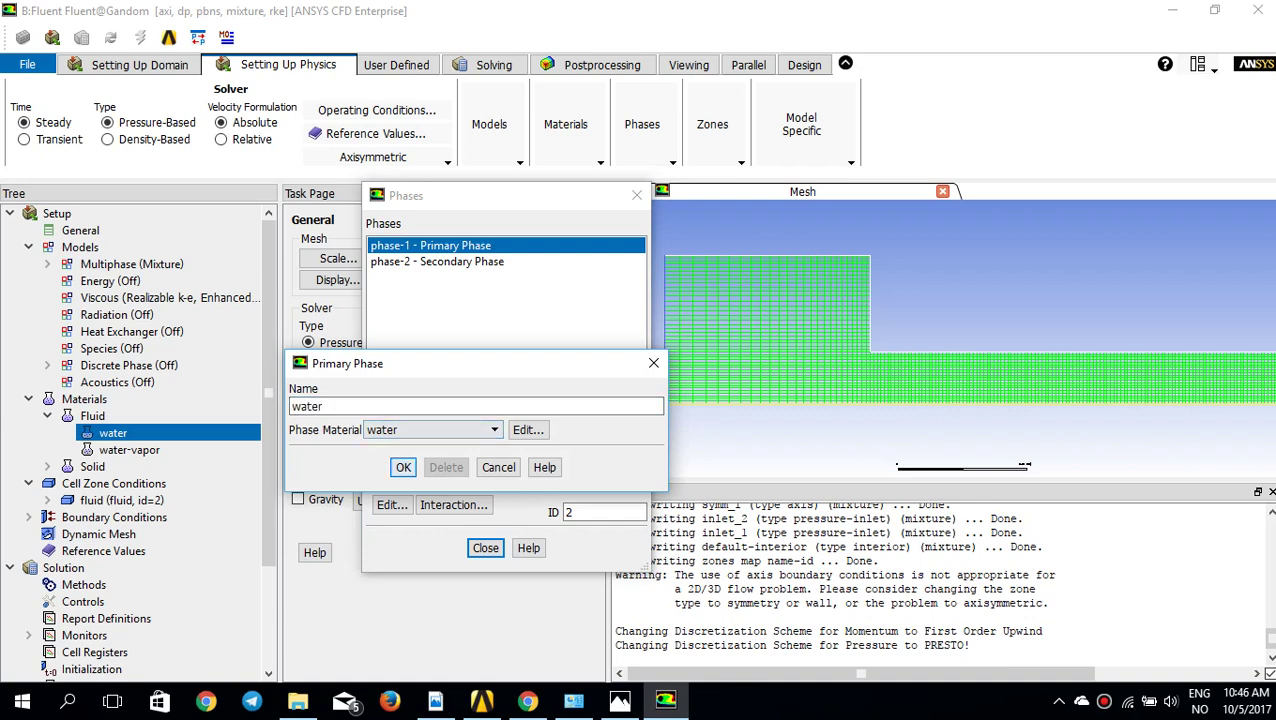
key(Return)
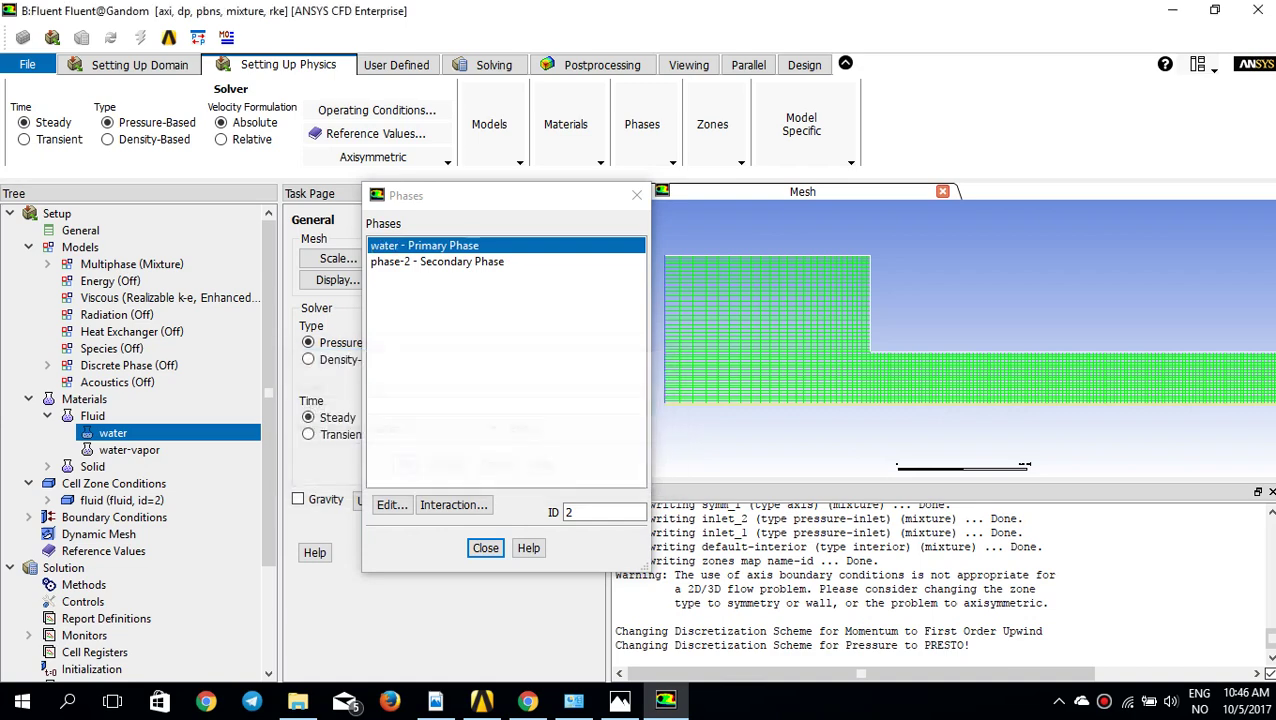
Assign water-vapor as the secondary phase's material, rename the phase to vapor, and finish the phase setup
key(Down)
double_click(437, 262)
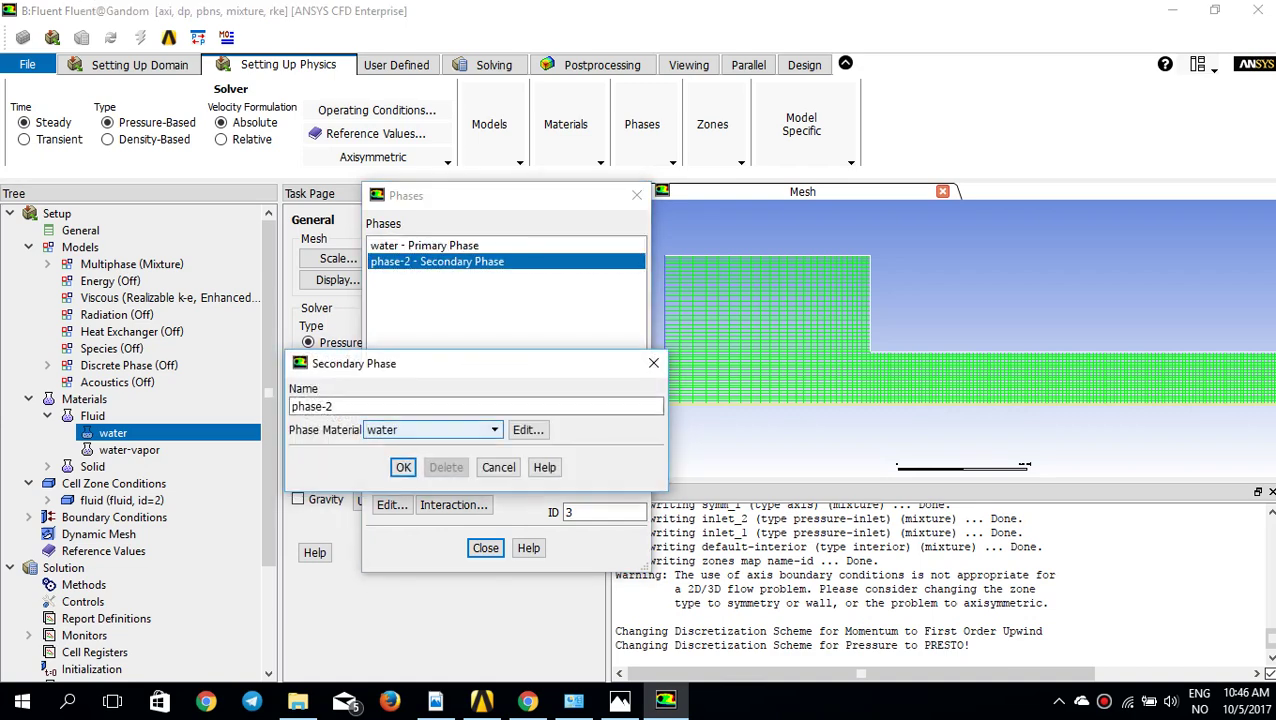
click(433, 430)
key(Return)
key(shift+Tab)
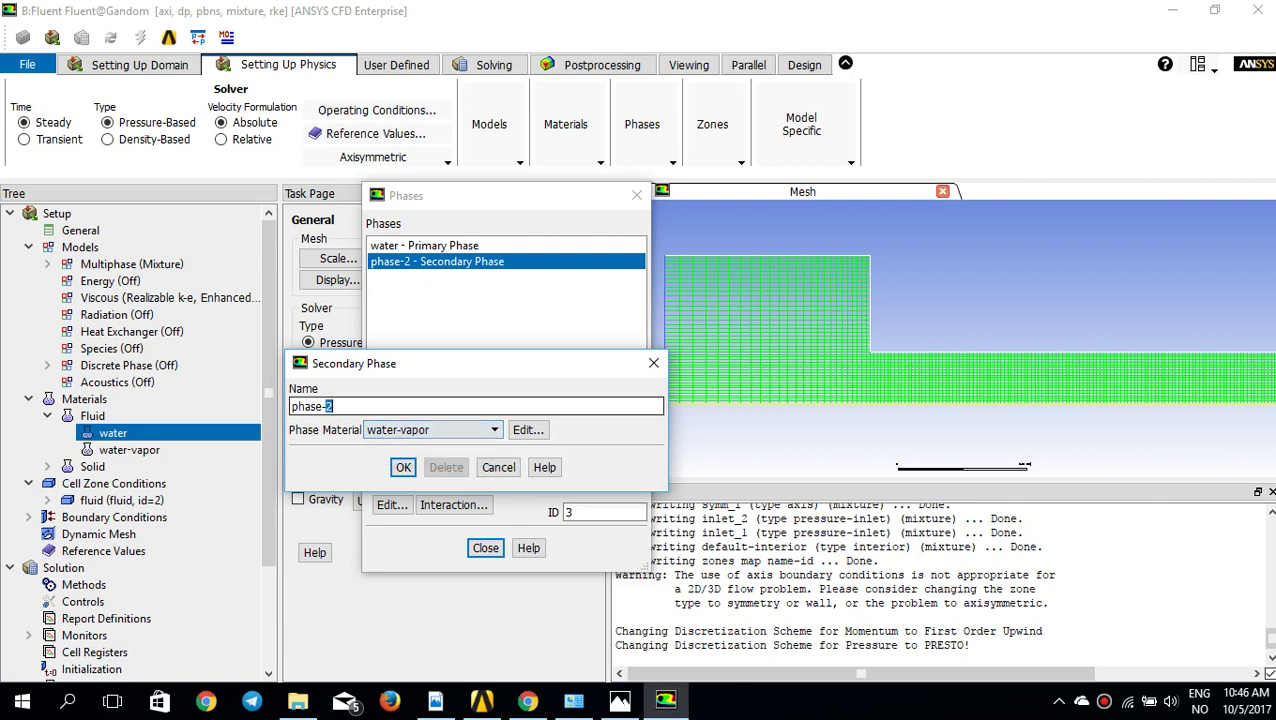
text(vapor)
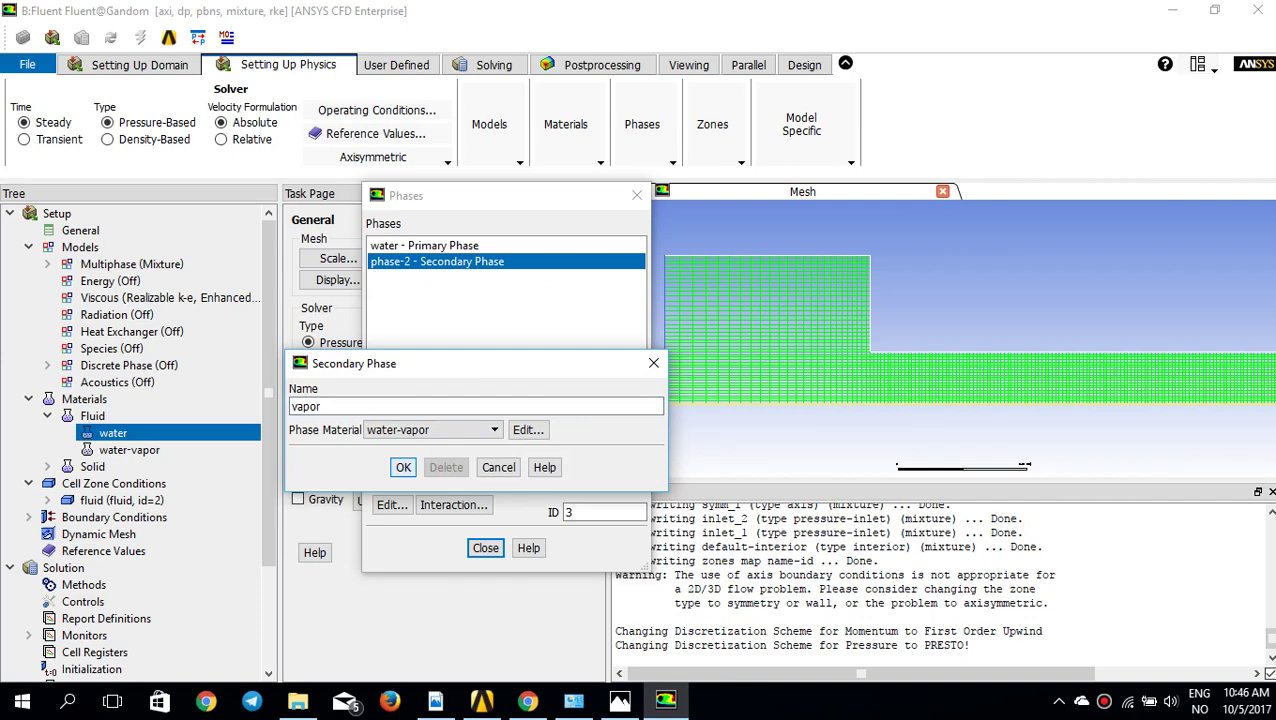
key(Return)
key(Return)
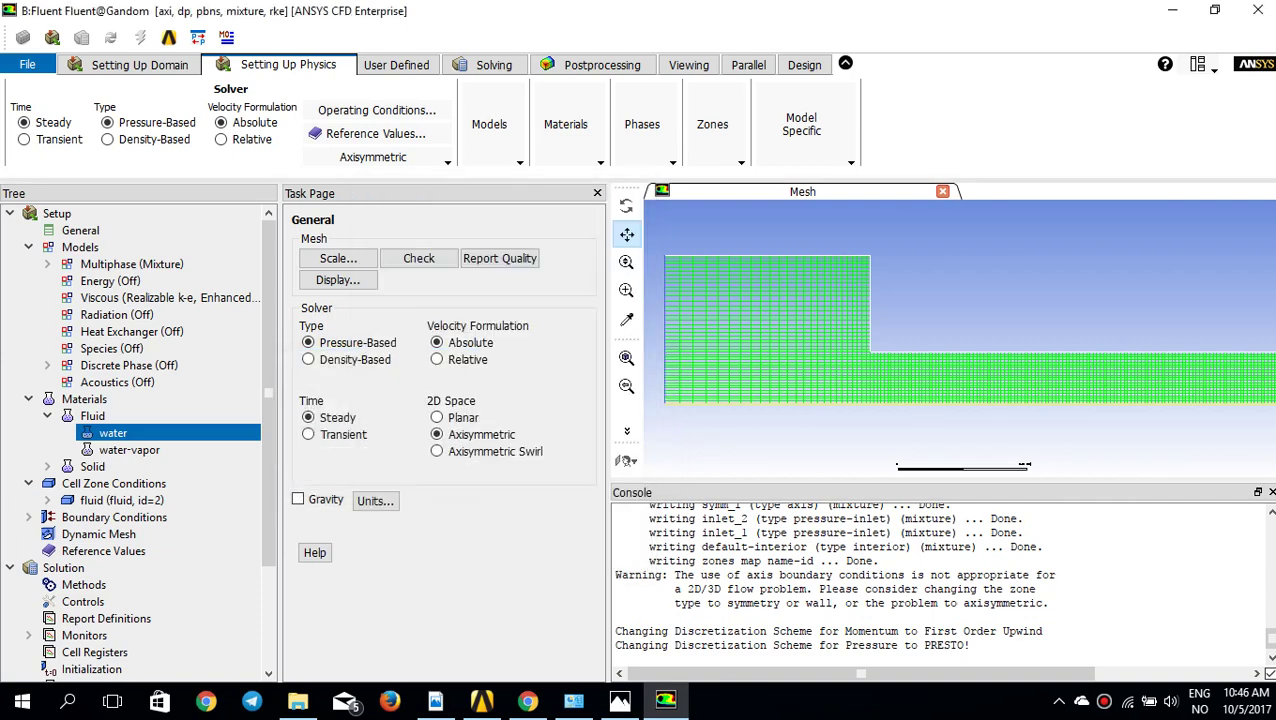
click(642, 124)
mouse_move(569, 130)
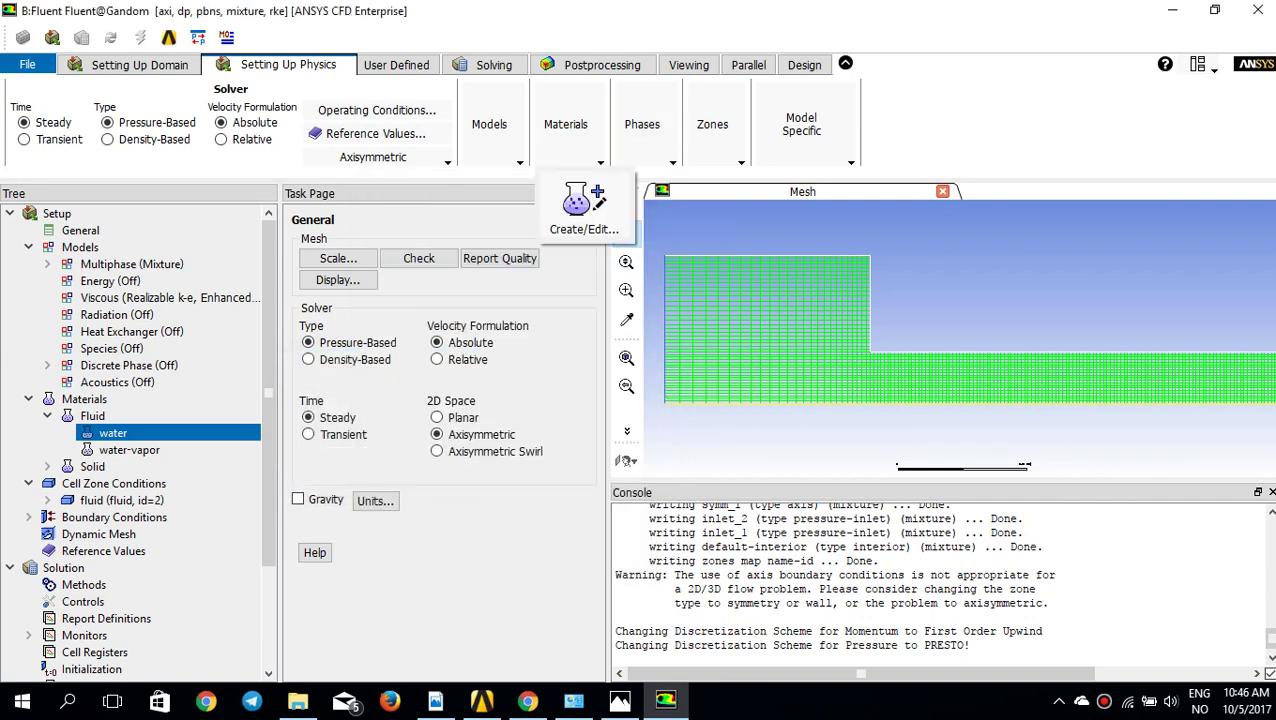
mouse_move(491, 130)
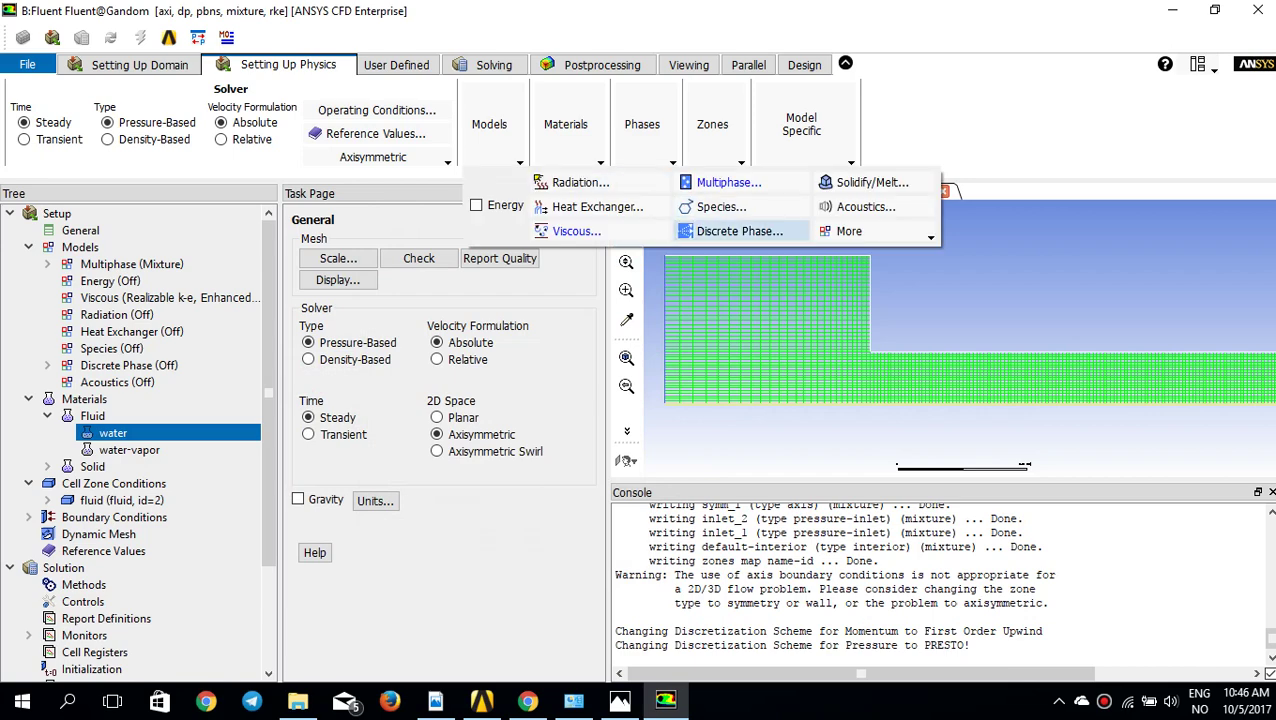
click(849, 231)
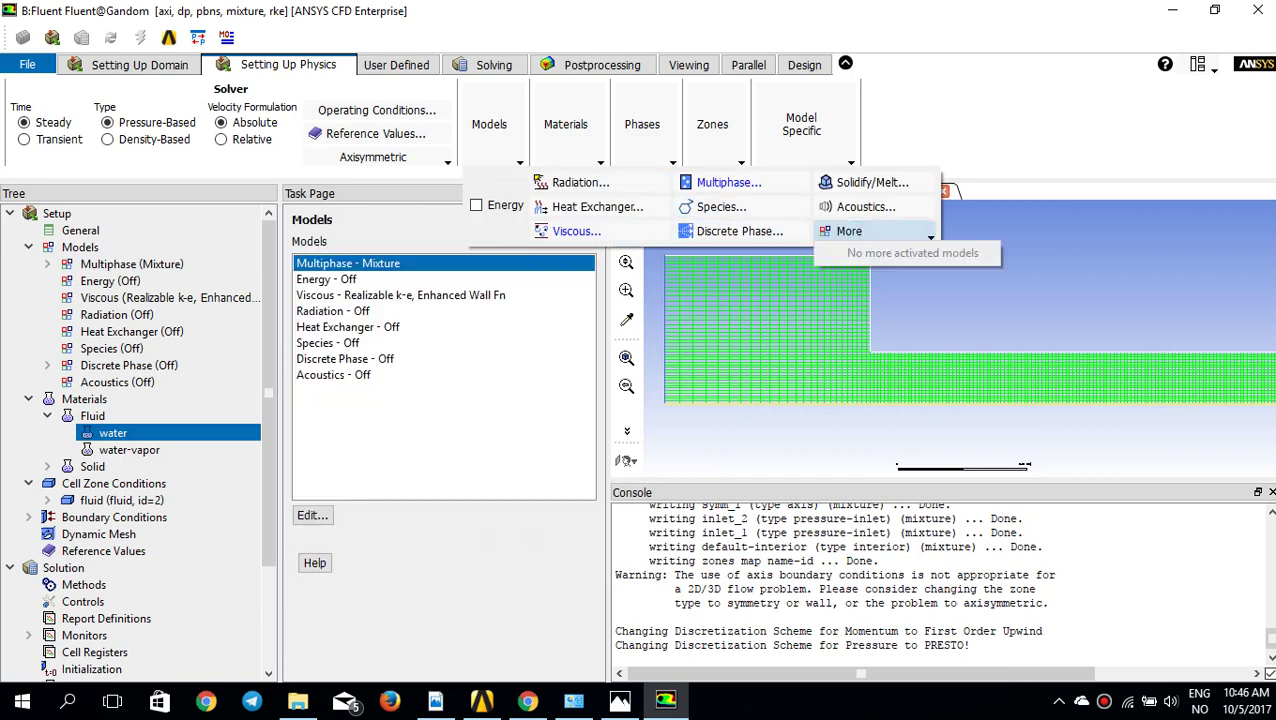
Give the inlet_1 pressure inlet a gauge total pressure of 500000 Pa and a supersonic/initial gauge pressure of 44500 Pa for the mixture
click(114, 484)
click(28, 517)
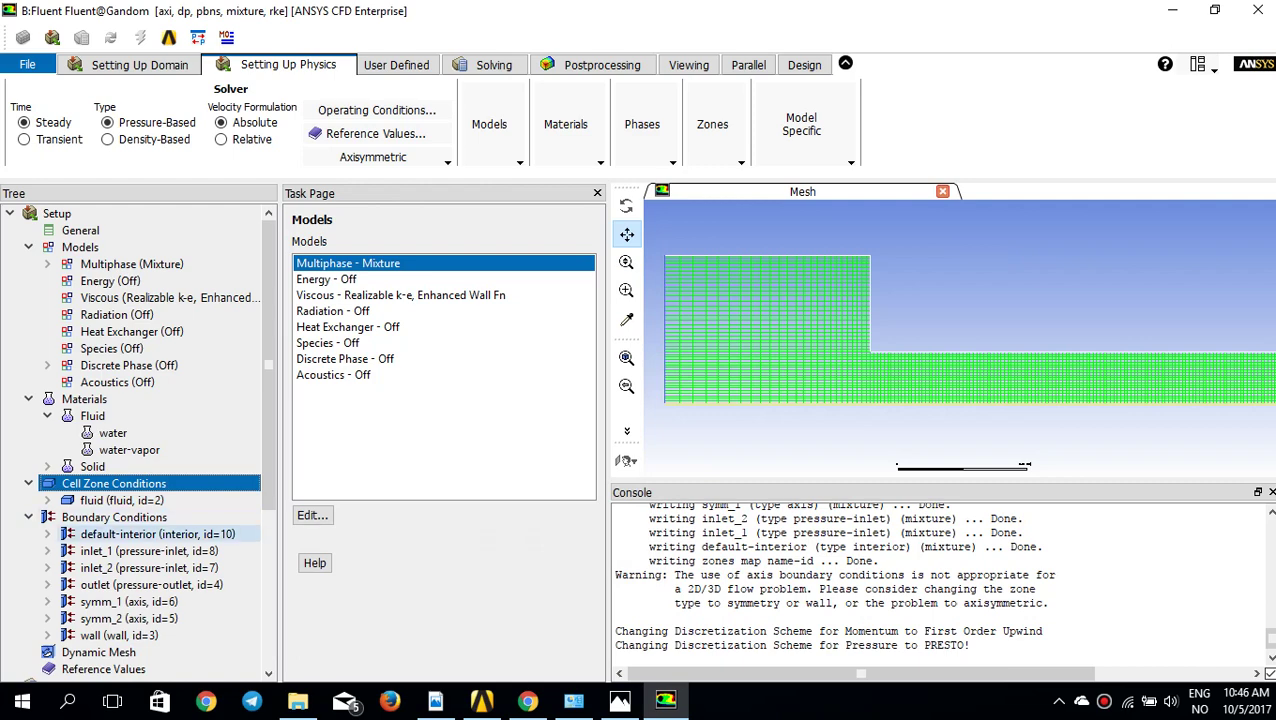
double_click(149, 551)
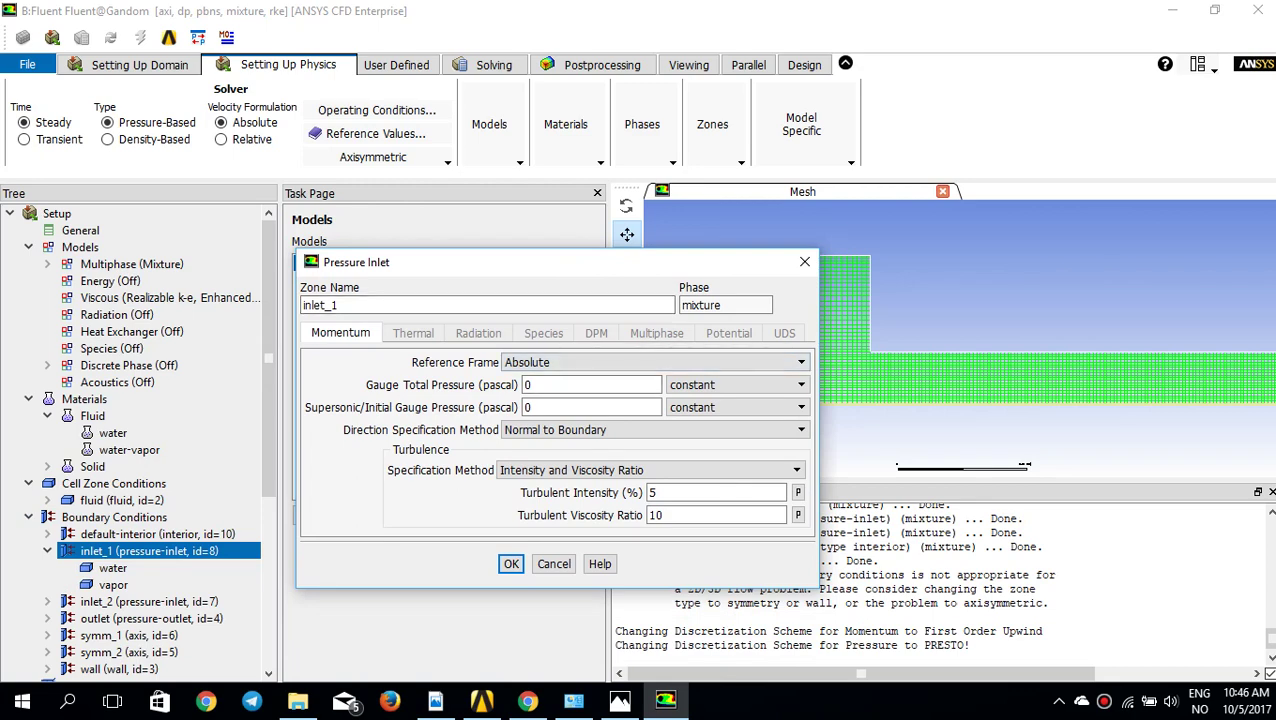
click(804, 262)
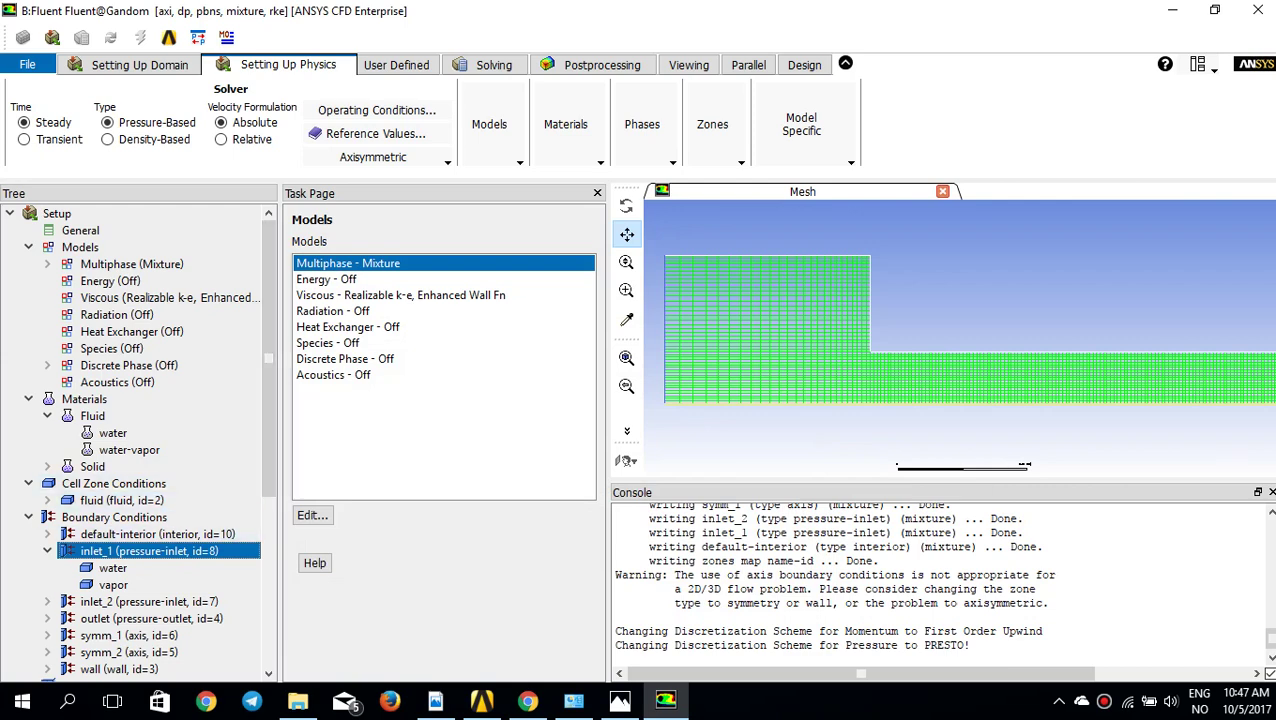
double_click(150, 551)
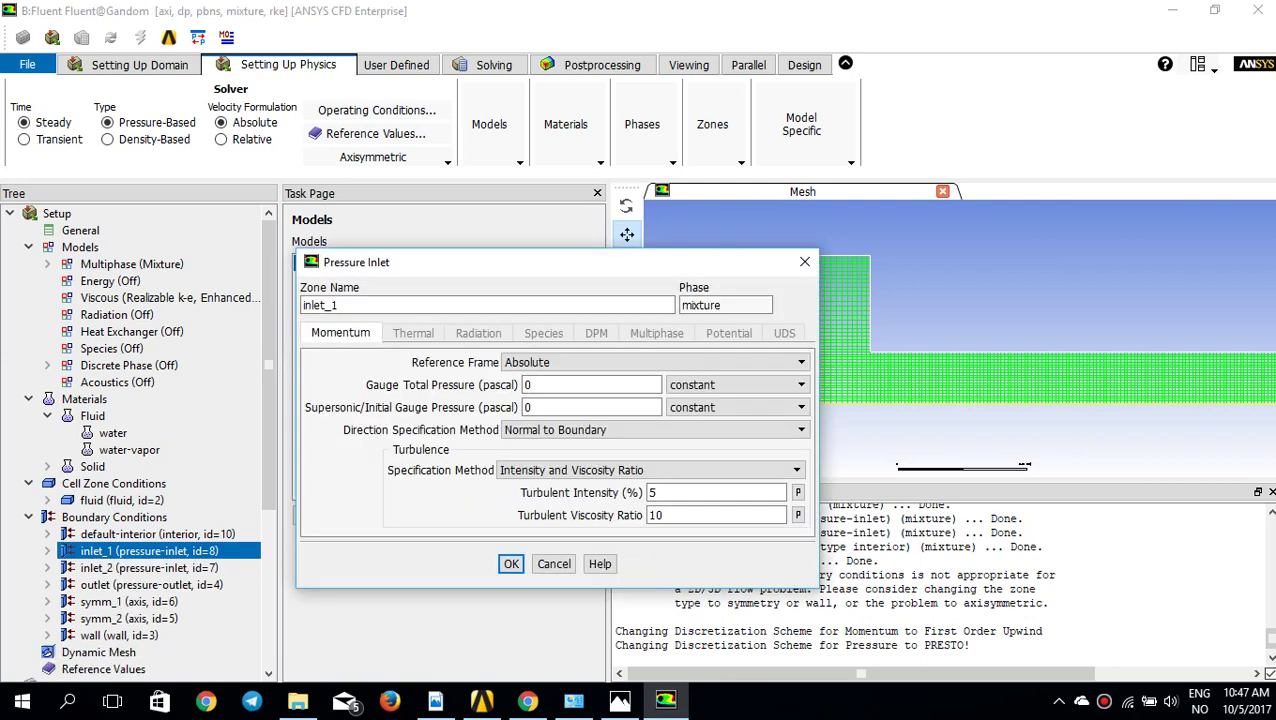
double_click(548, 385)
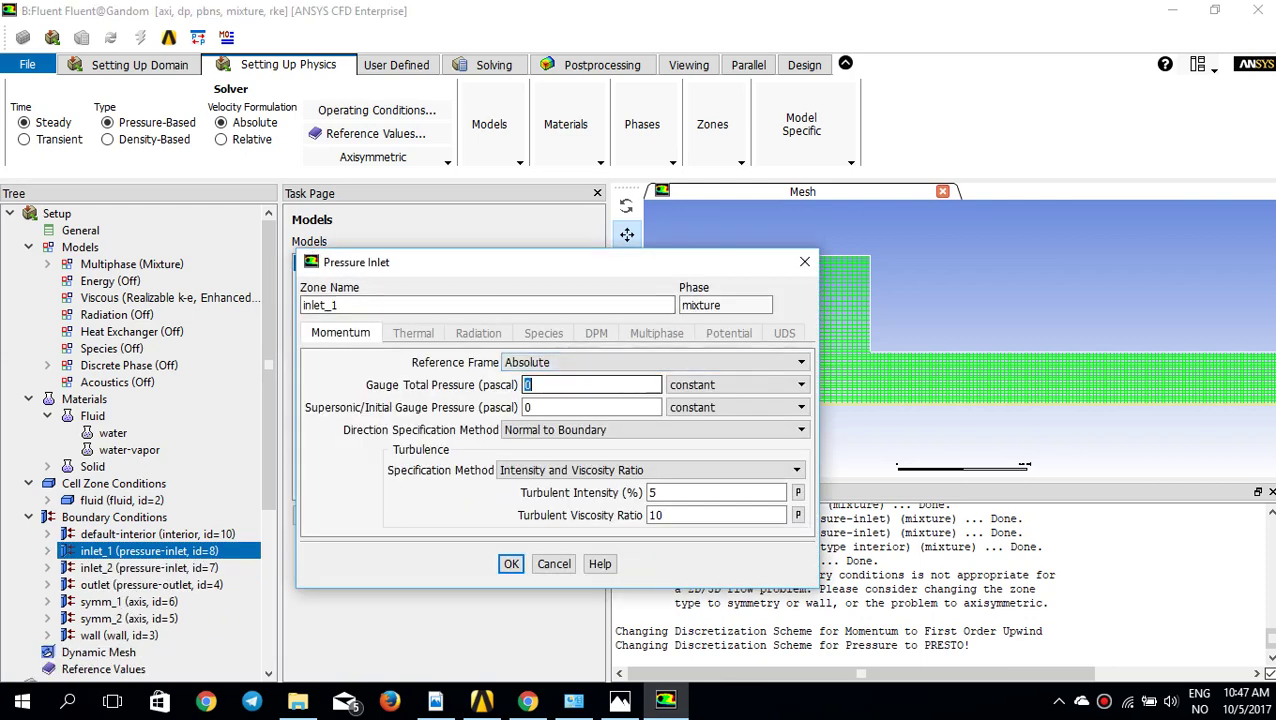
text(500000)
key(Tab)
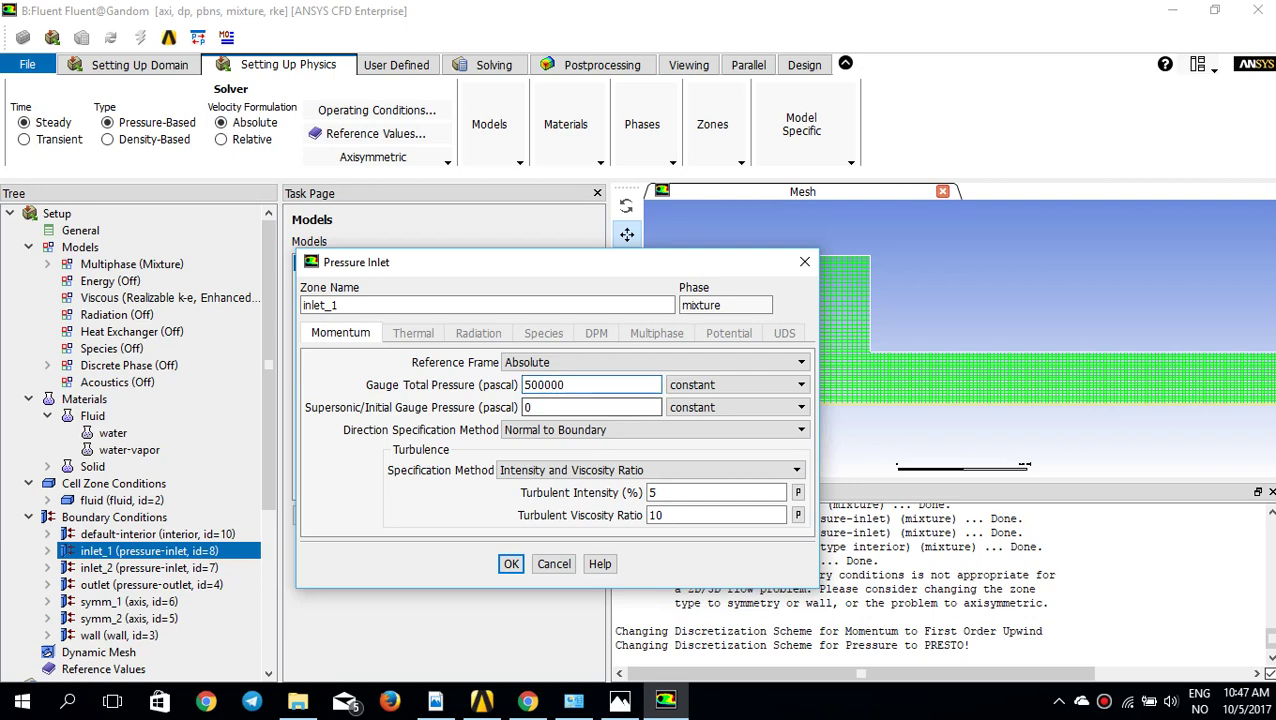
key(Tab)
text(44)
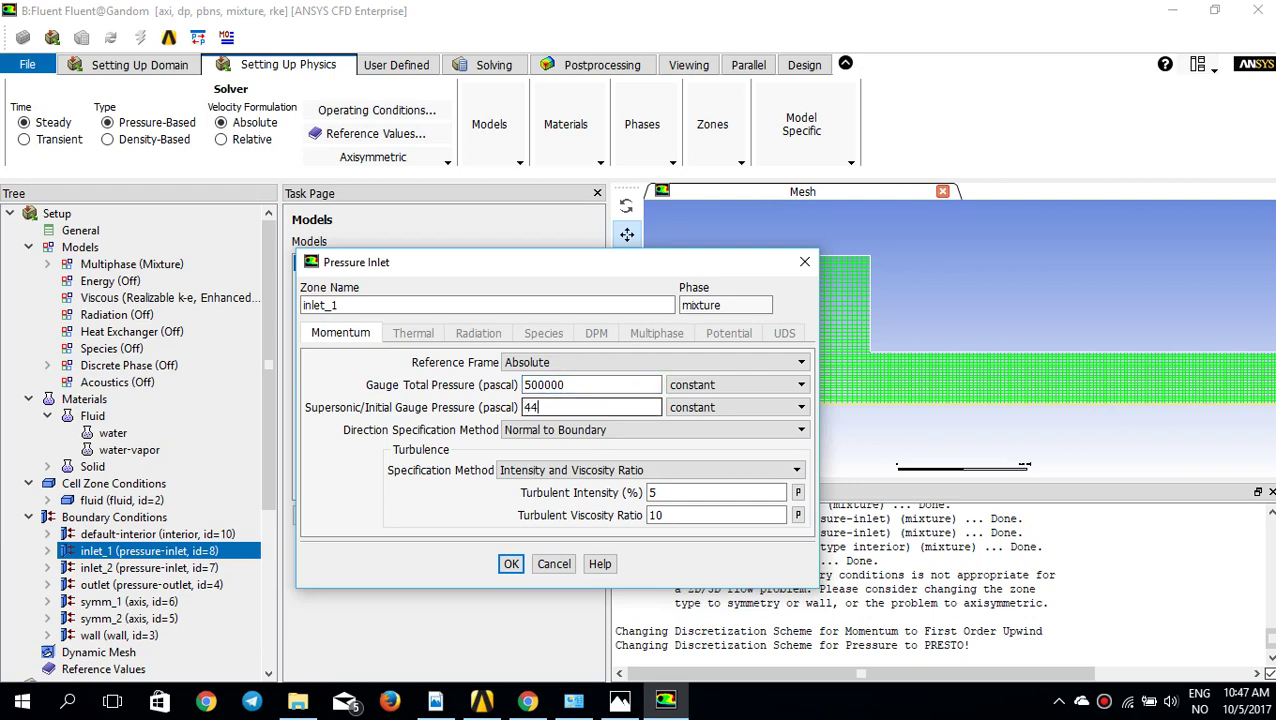
text(500)
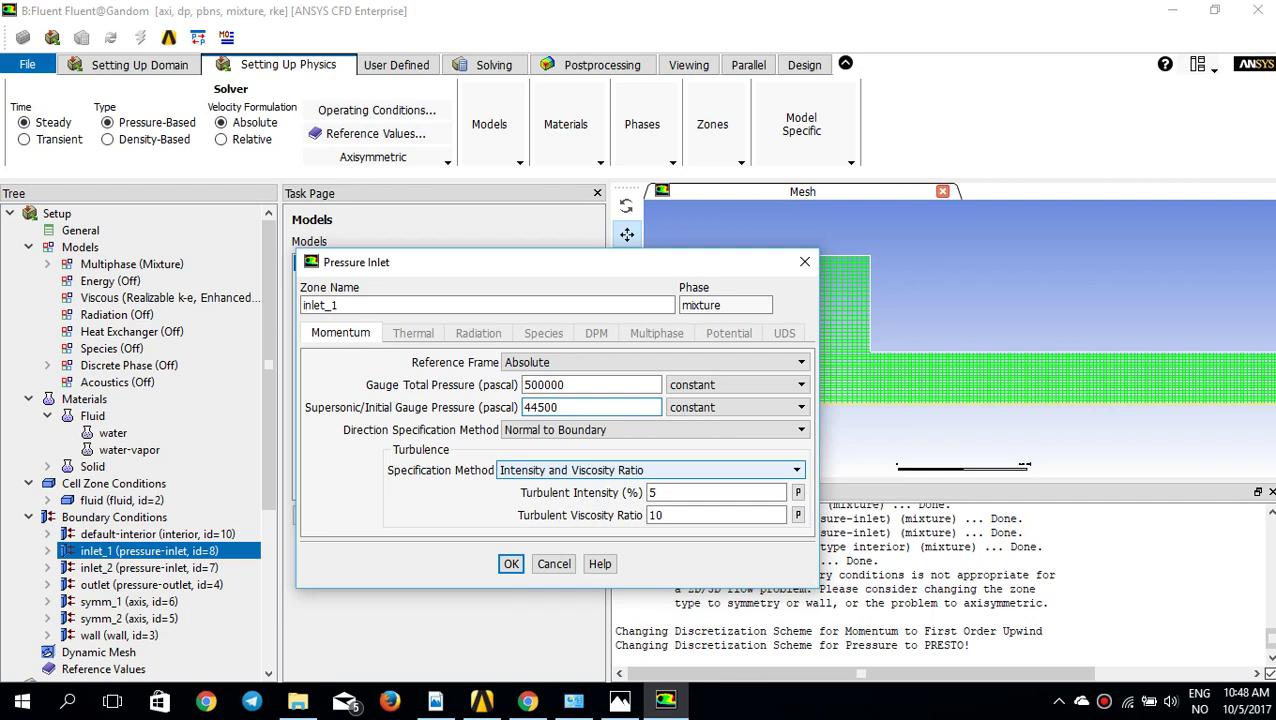
Specify inlet_1's turbulence by K and Epsilon with a turbulent kinetic energy of 0.02 m2/s2, and apply the inlet conditions
click(650, 470)
click(533, 486)
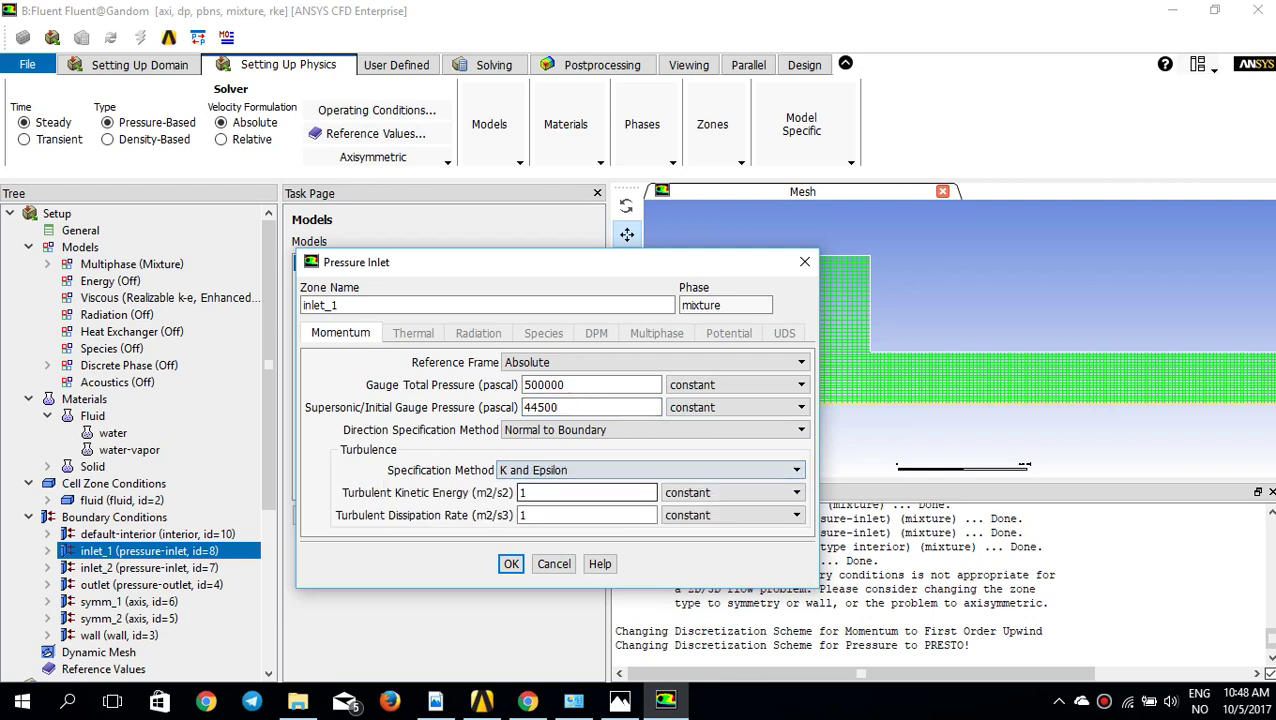
text(0.02)
key(Tab)
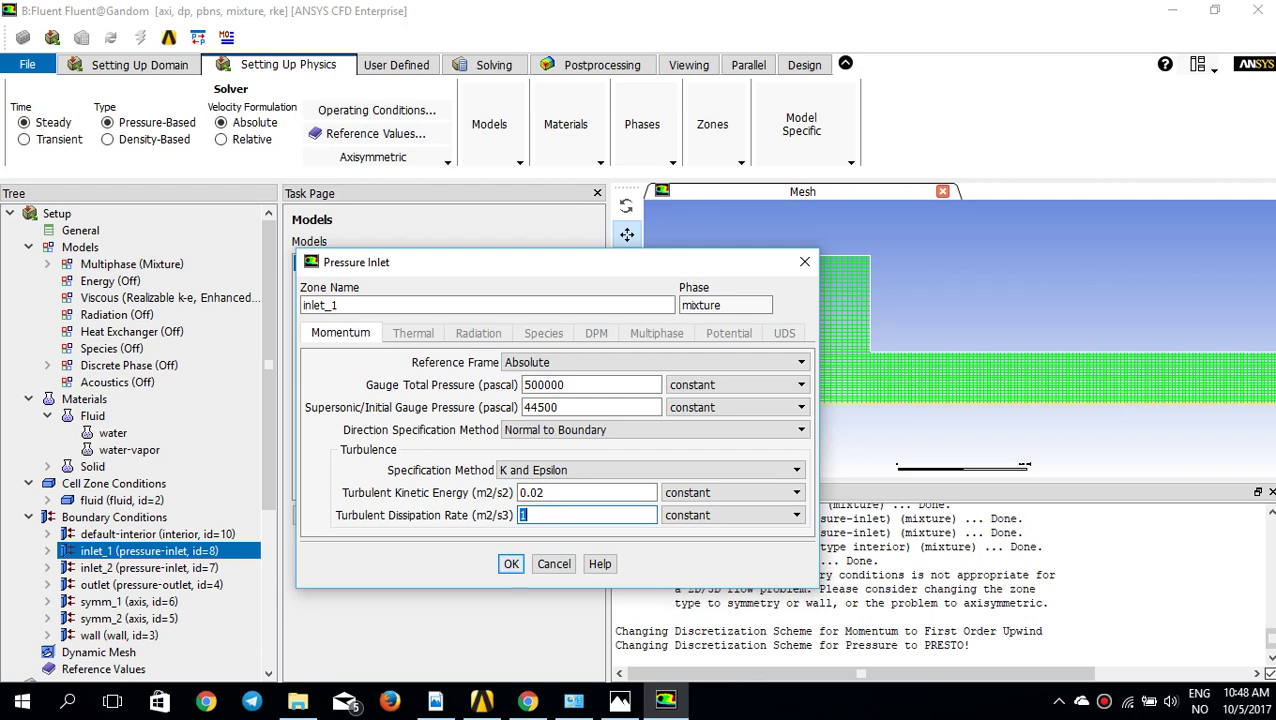
key(Return)
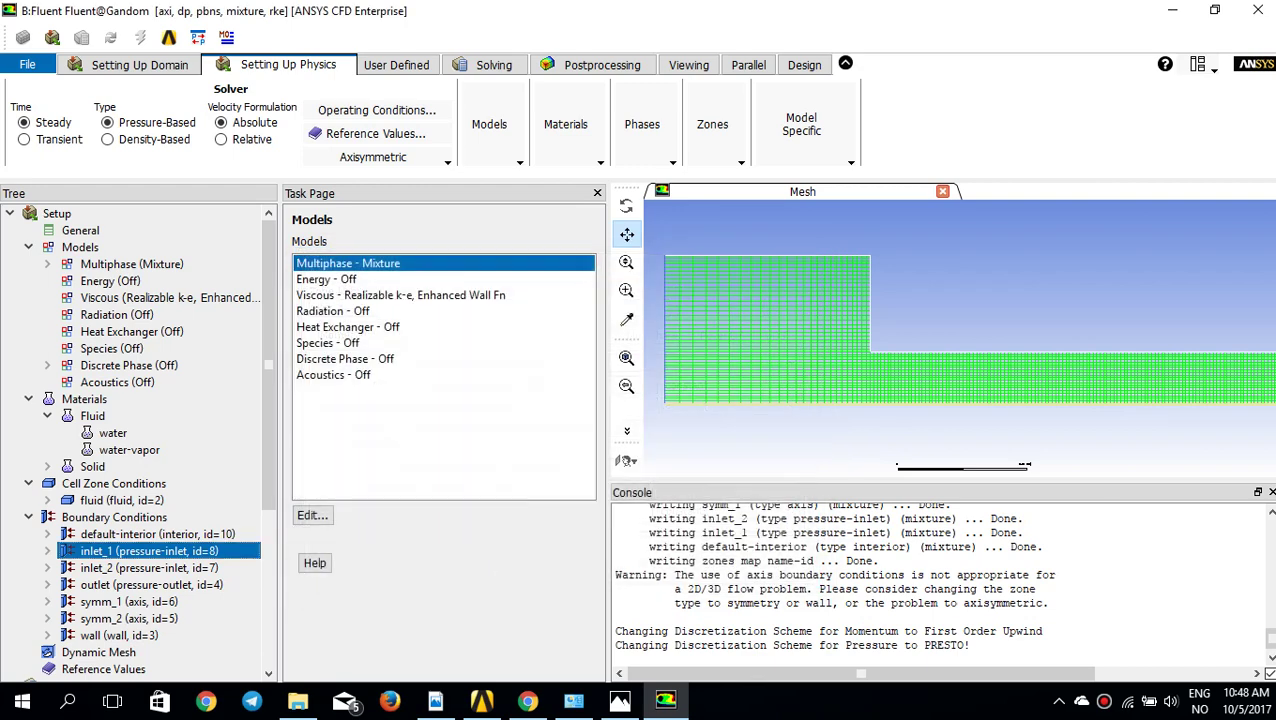
Copy the mixture boundary conditions of inlet_1 to inlet_2
right_click(199, 551)
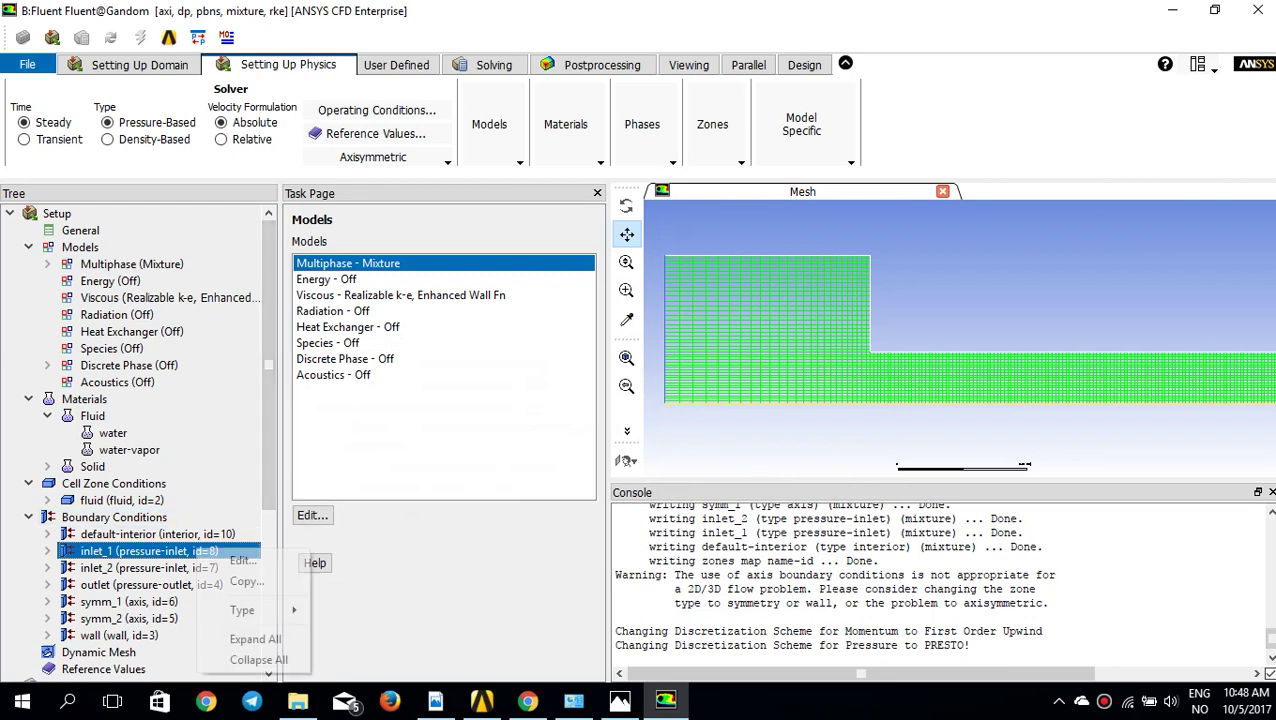
click(247, 581)
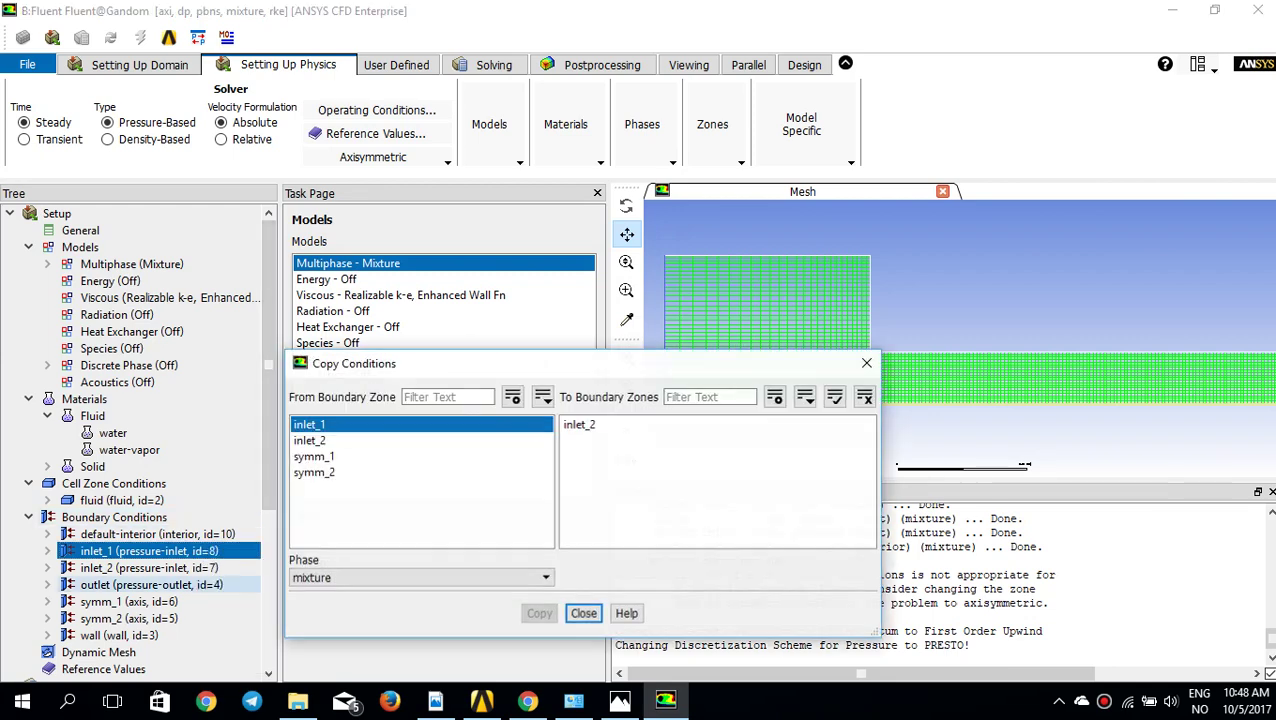
click(600, 424)
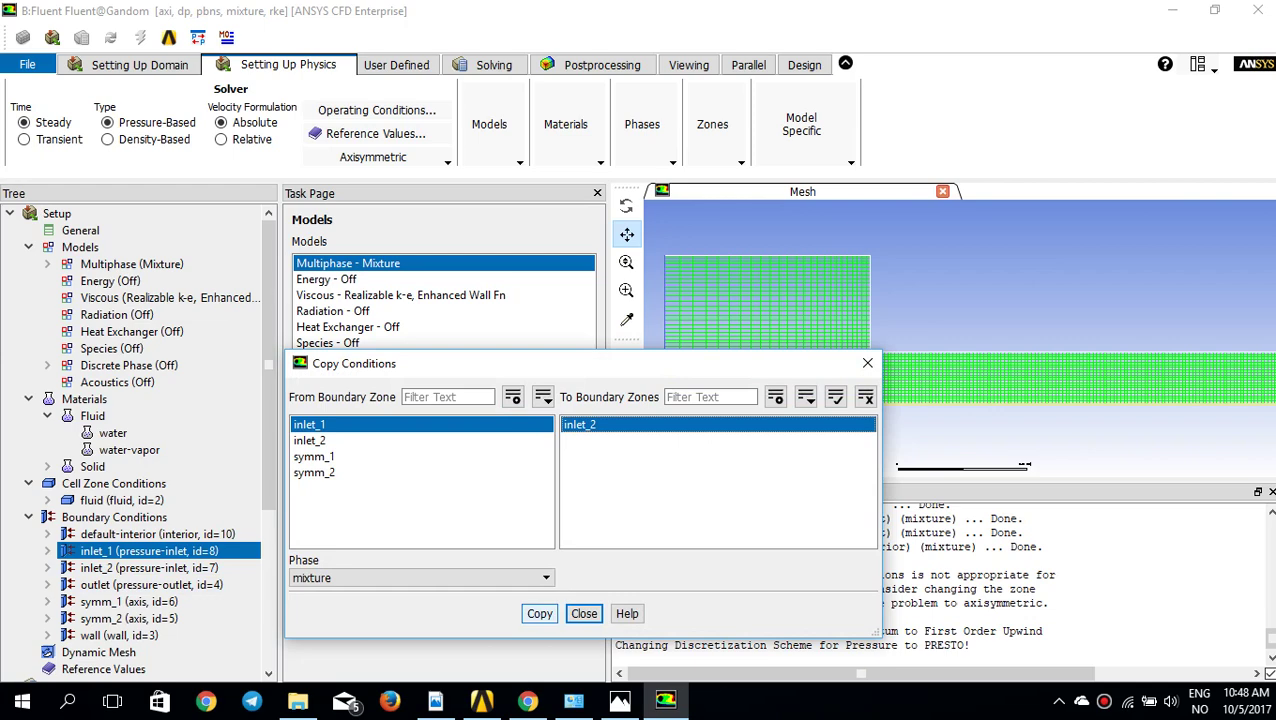
click(540, 614)
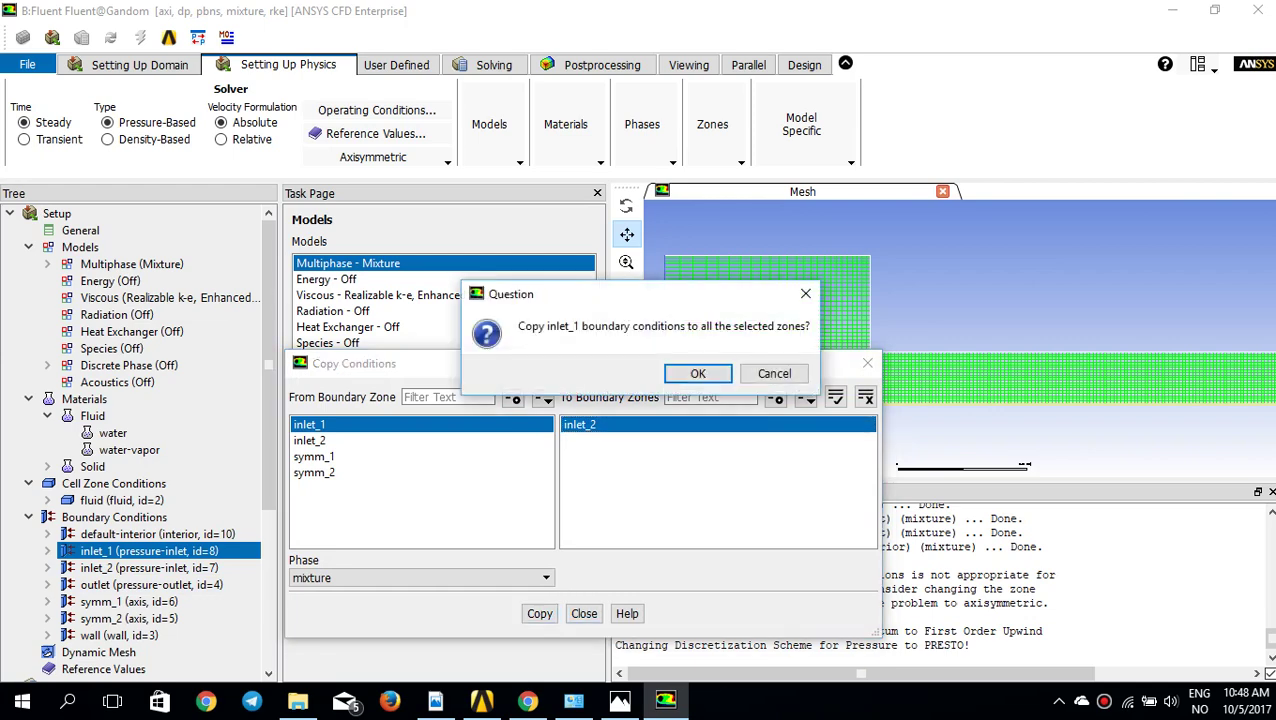
click(697, 374)
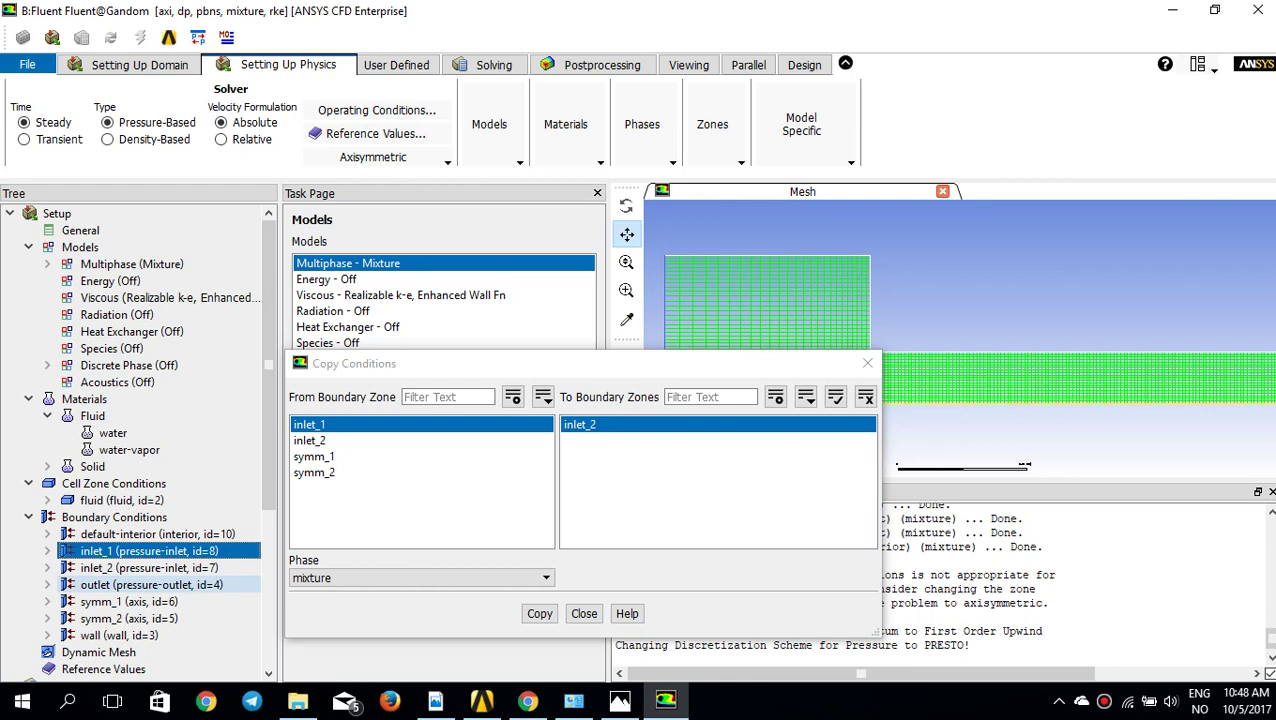
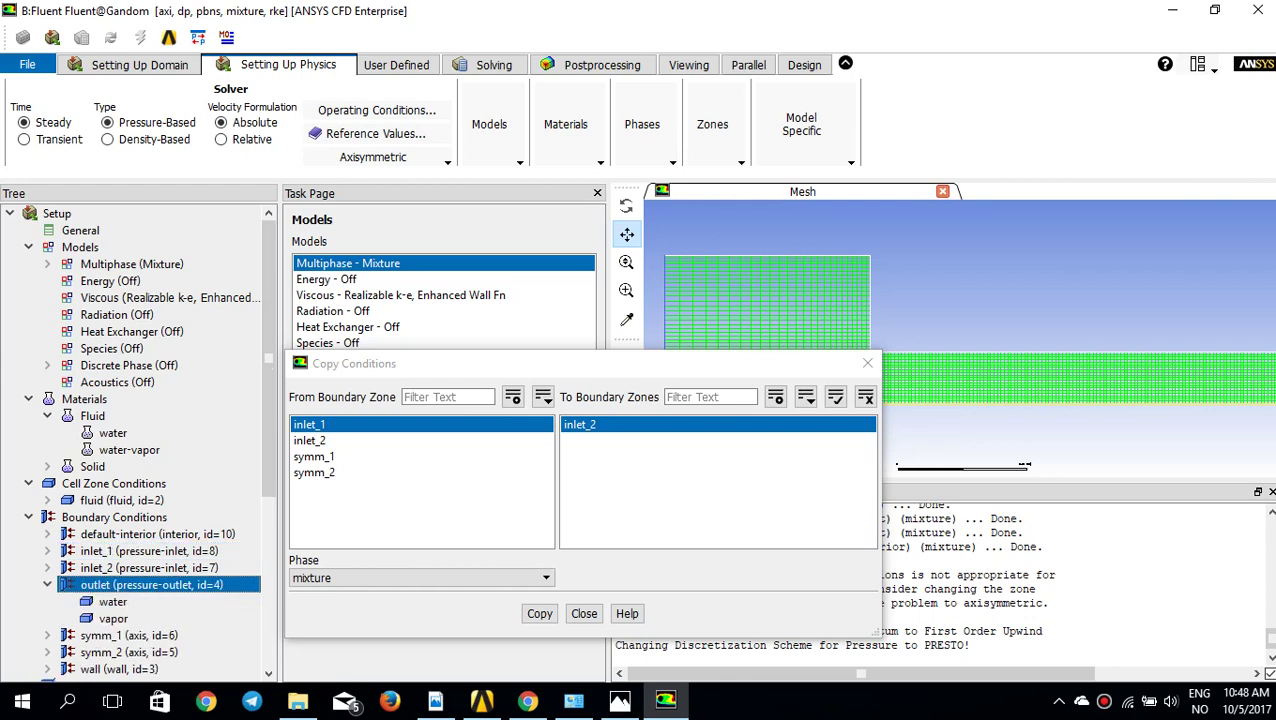
Give the outlet a gauge pressure of 95000 Pa and K and Epsilon turbulence with a backflow turbulent kinetic energy of 0.02 m2/s2
double_click(556, 464)
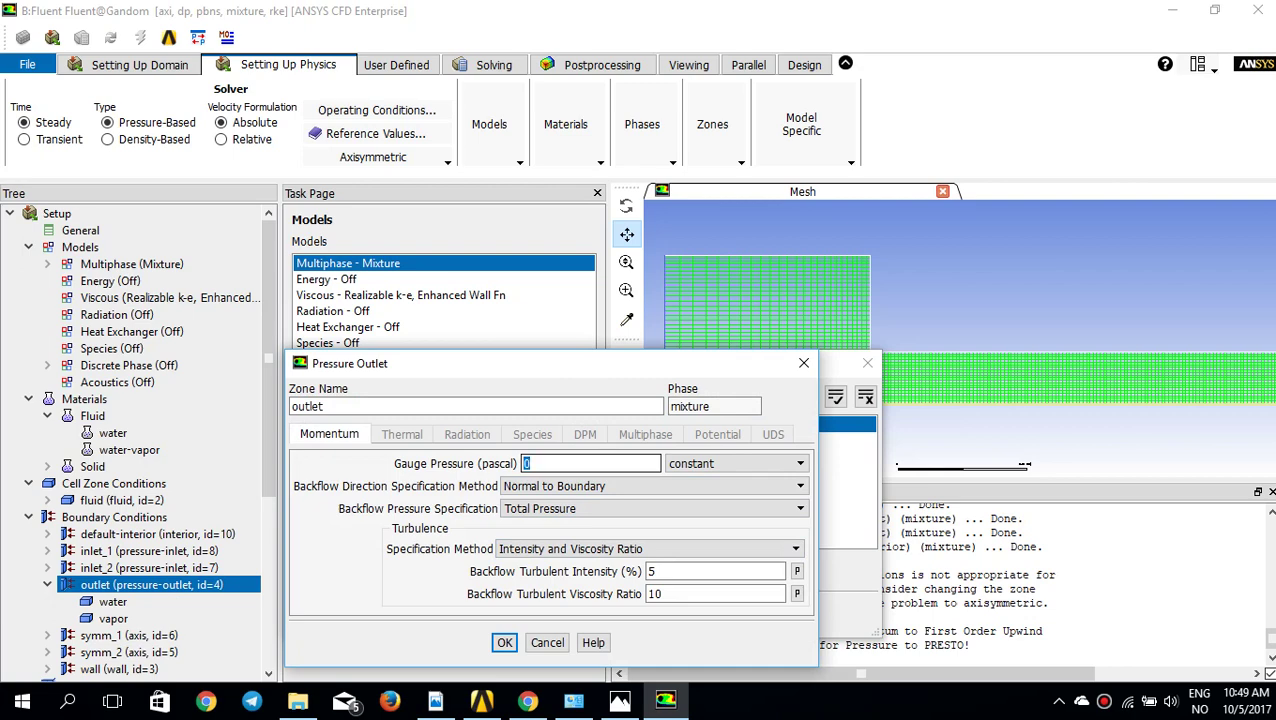
text(95000)
key(BackSpace)
text(0)
click(650, 549)
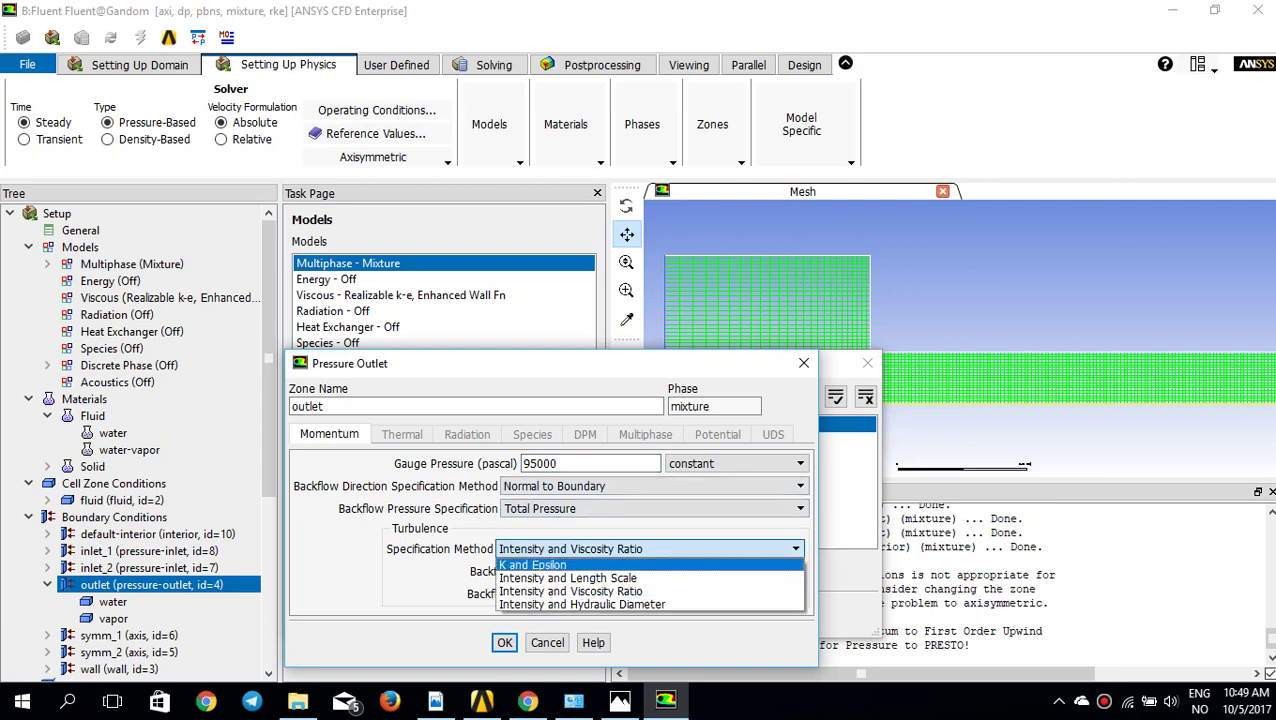
click(600, 563)
key(BackSpace)
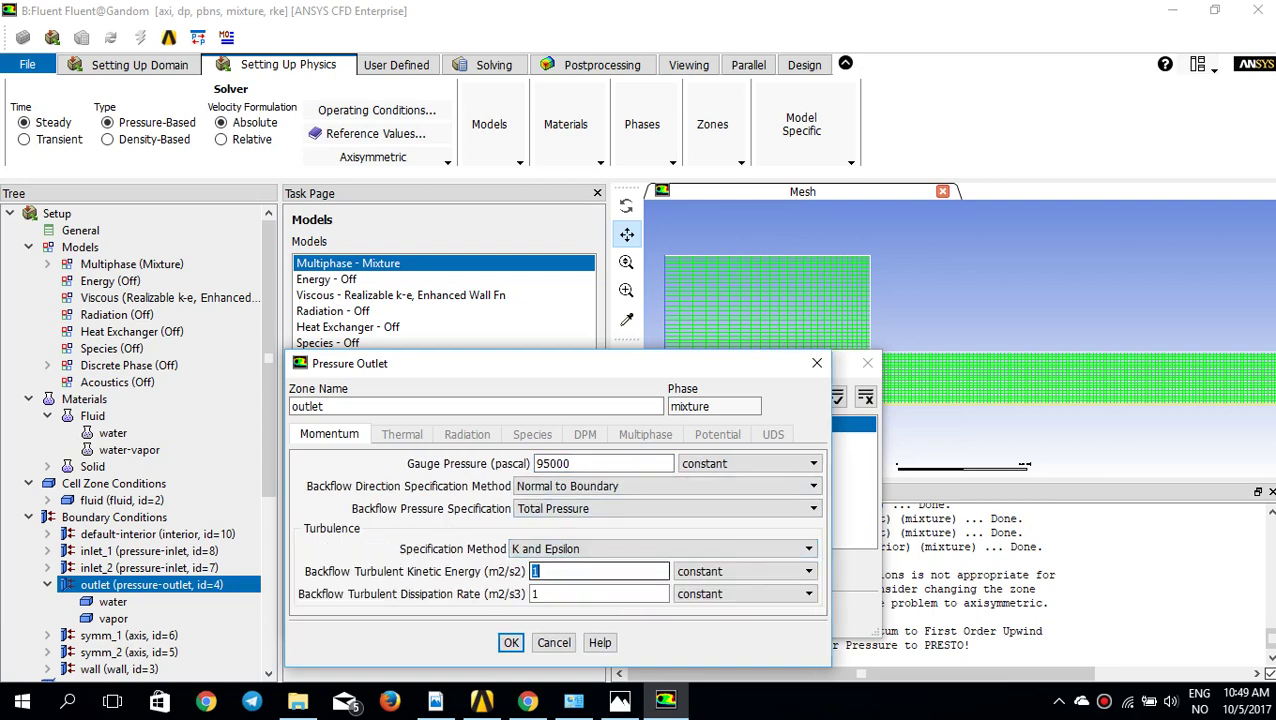
text(0.02)
key(Return)
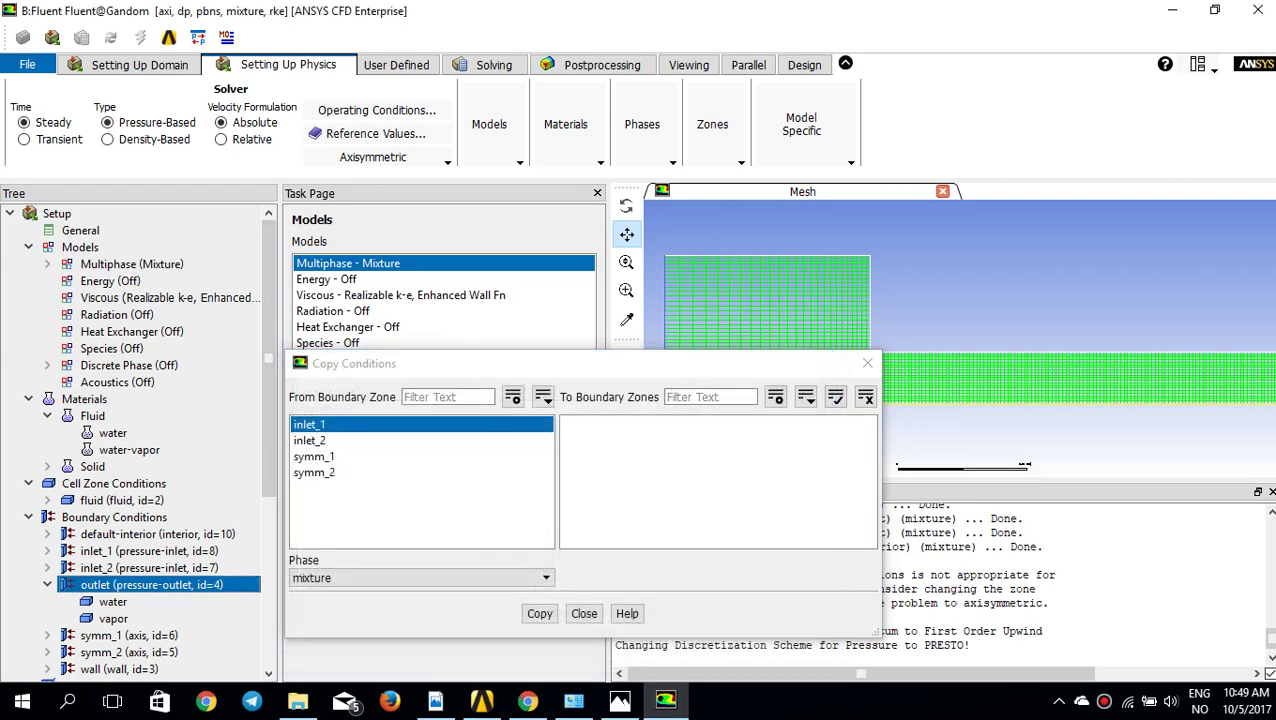
click(584, 613)
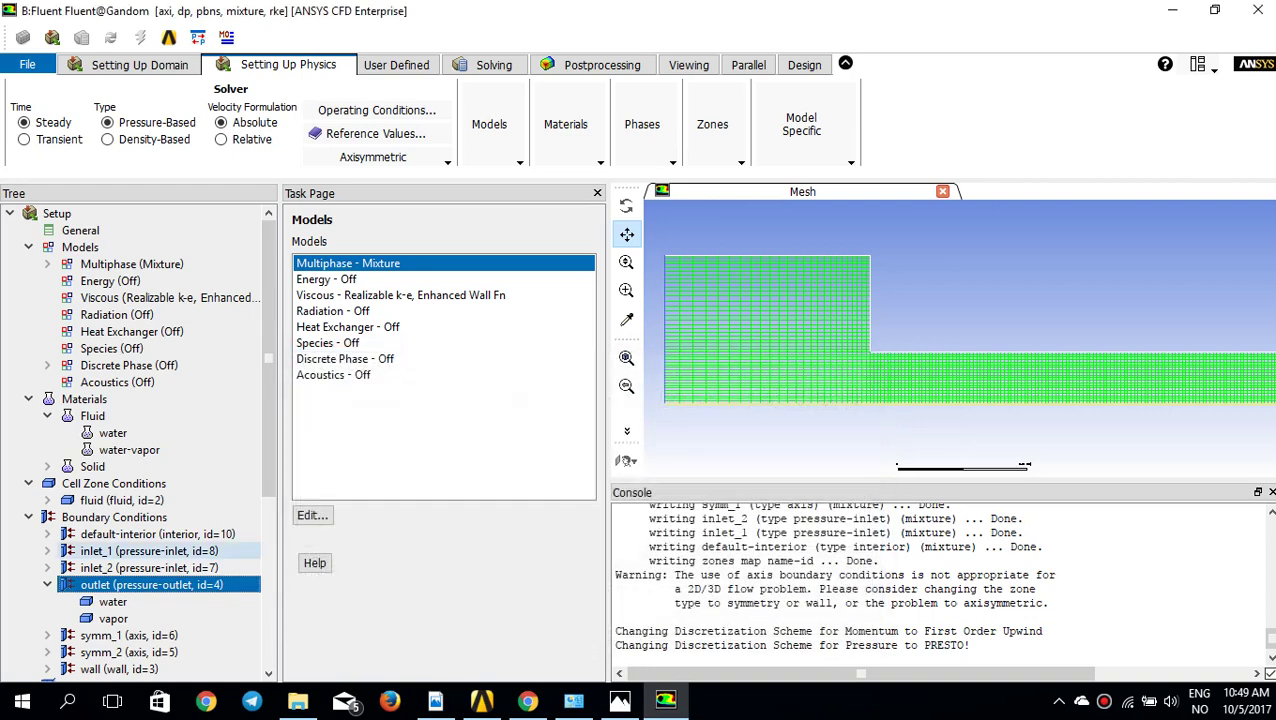
Check the outlet's water and vapor phase conditions and the vapor phase conditions of inlet_1
click(113, 602)
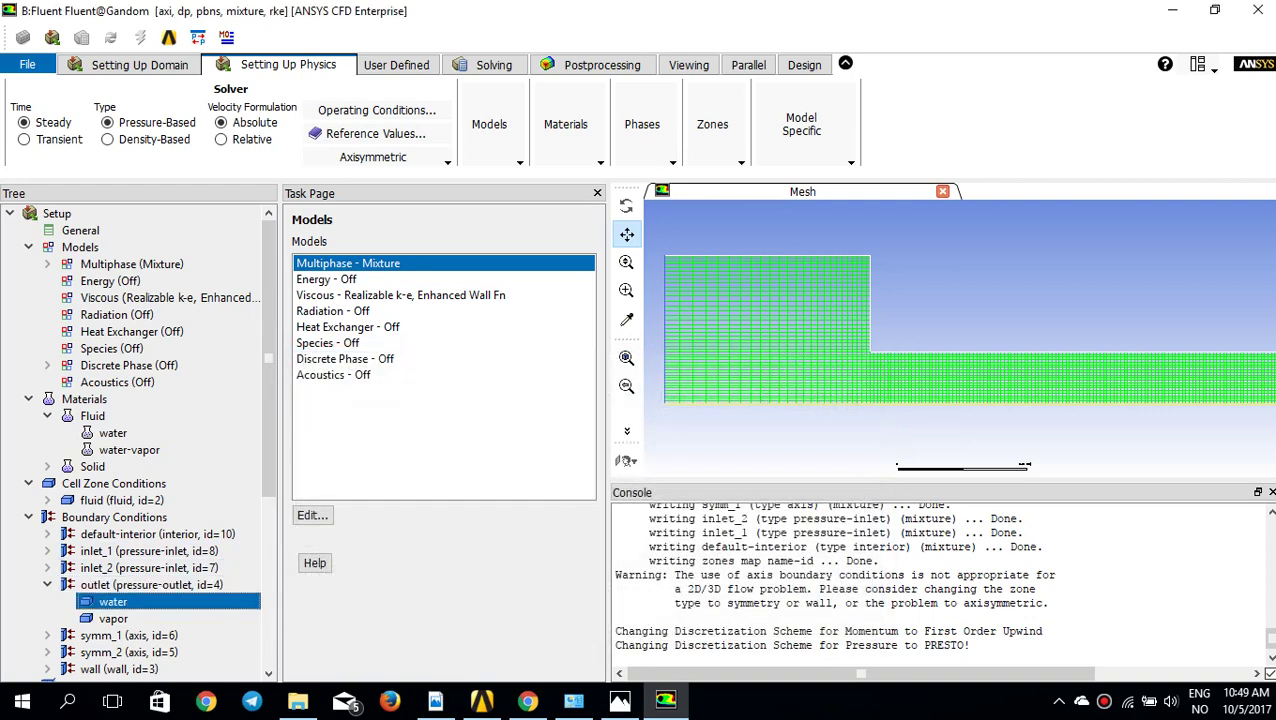
double_click(113, 602)
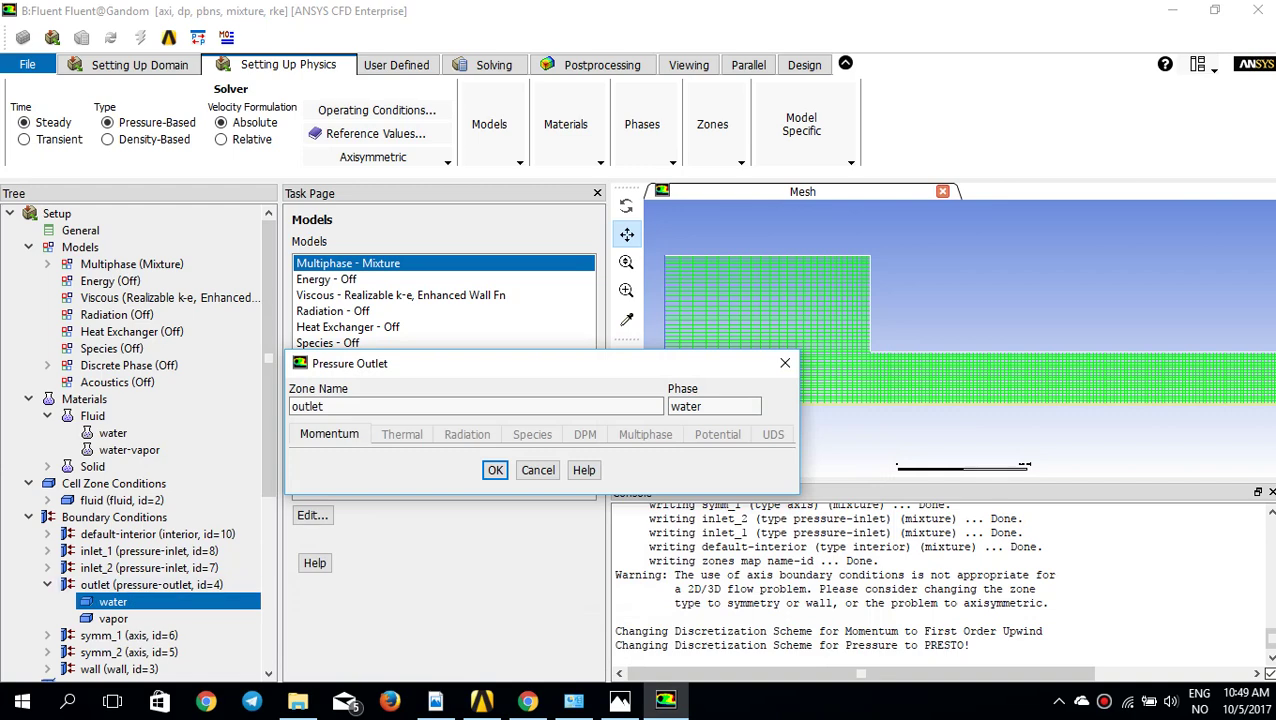
click(785, 363)
click(113, 619)
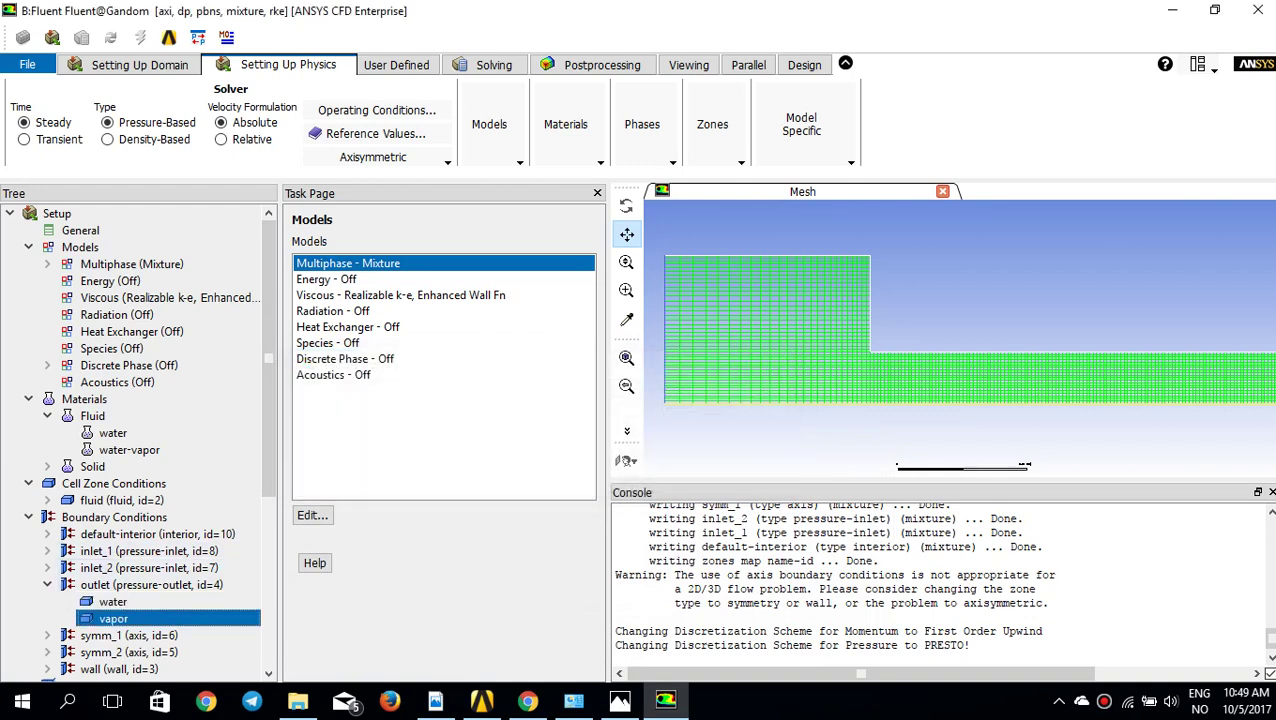
double_click(113, 619)
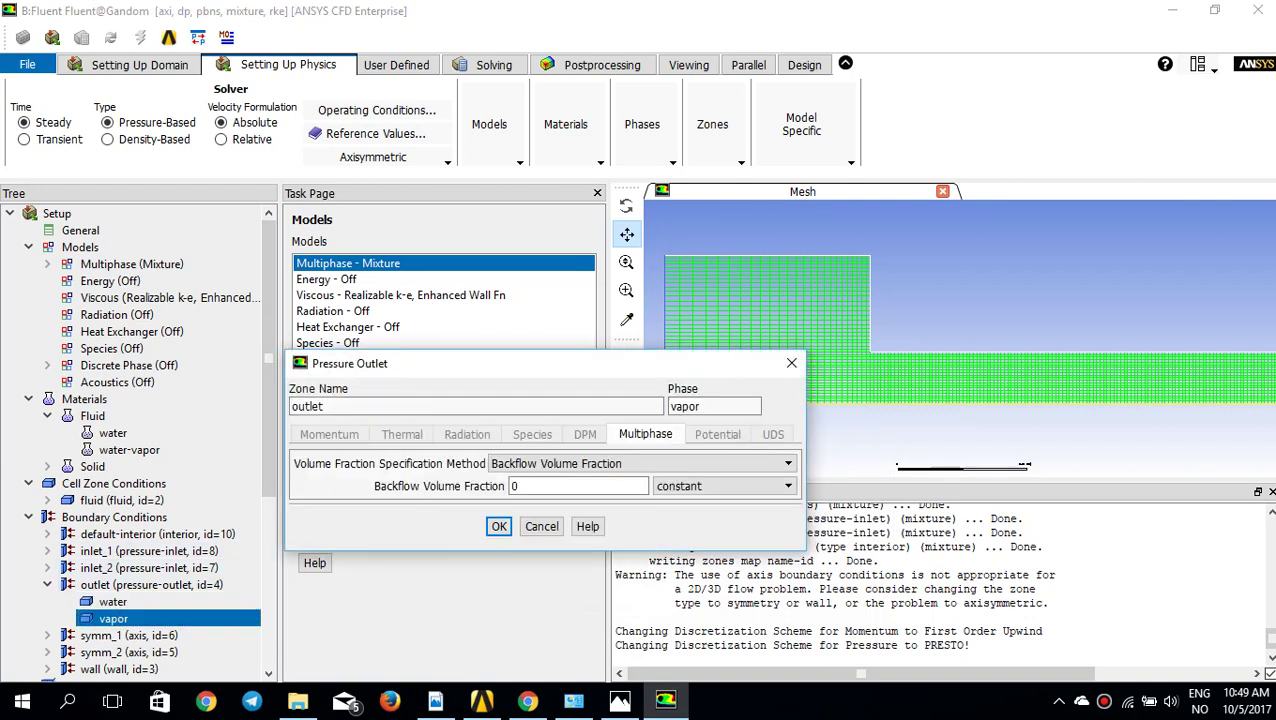
click(499, 526)
click(47, 551)
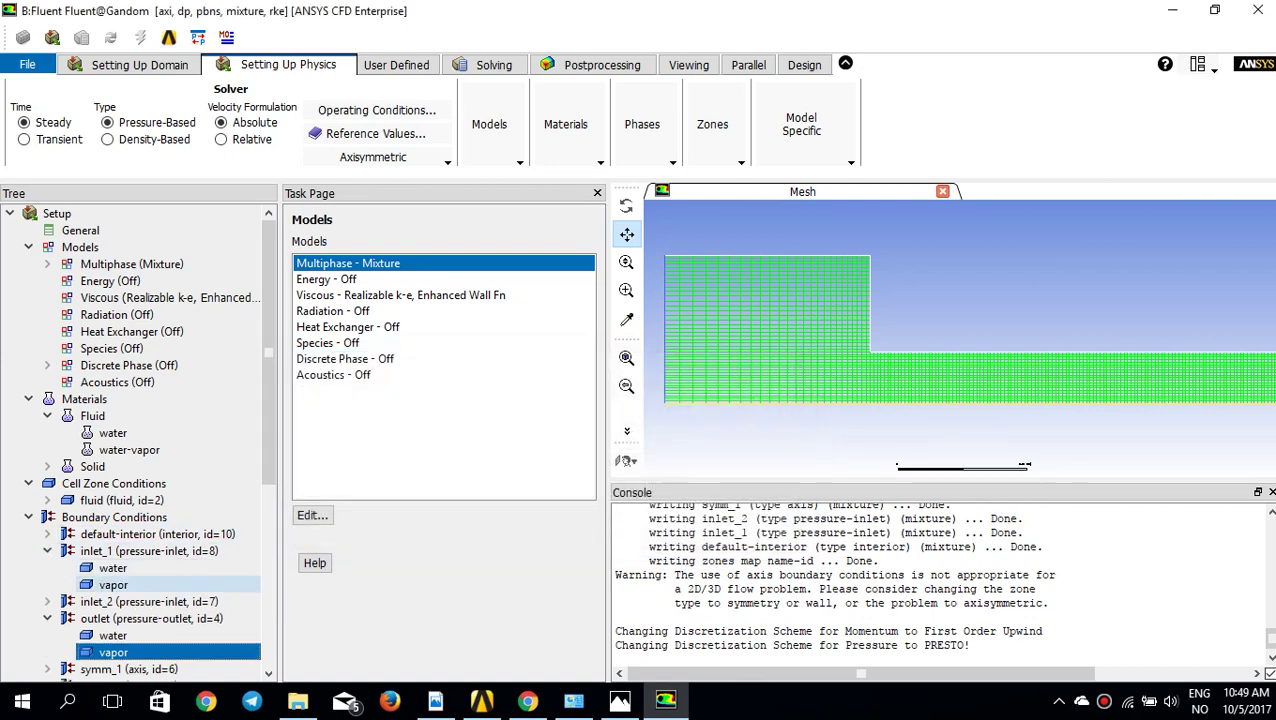
click(113, 584)
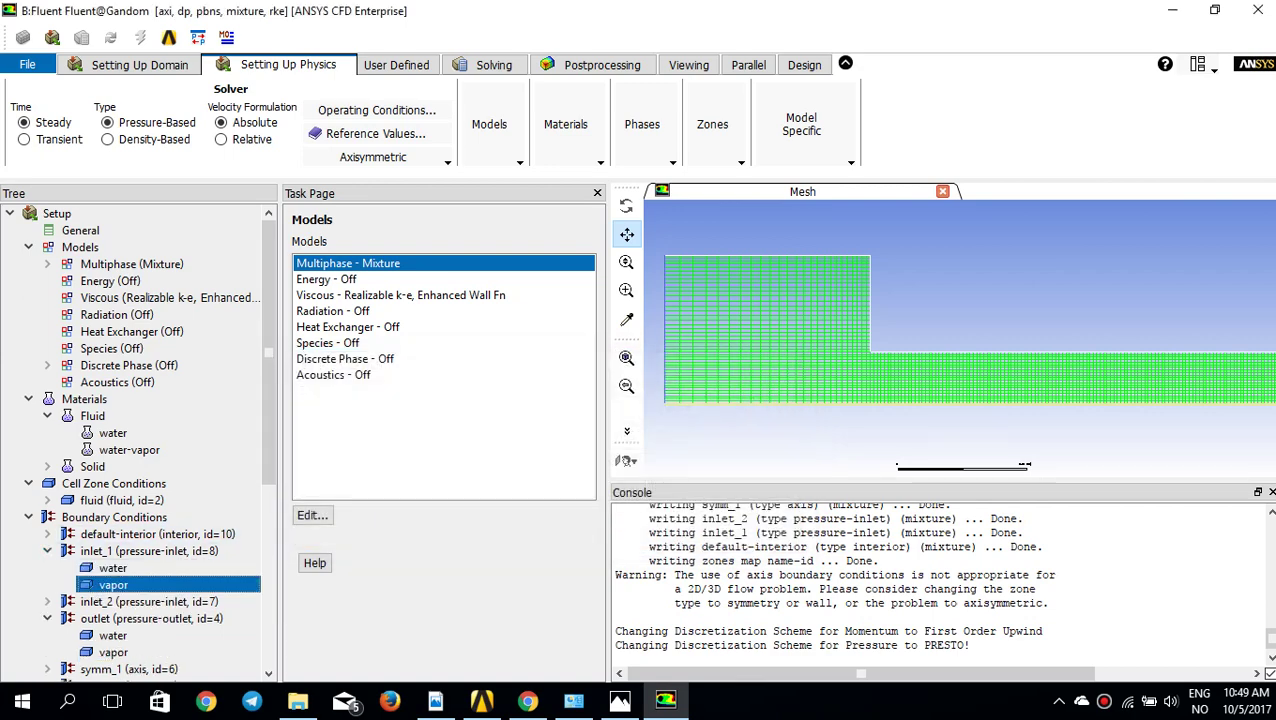
click(495, 504)
Set the operating pressure to 0 Pa in the operating conditions
click(377, 110)
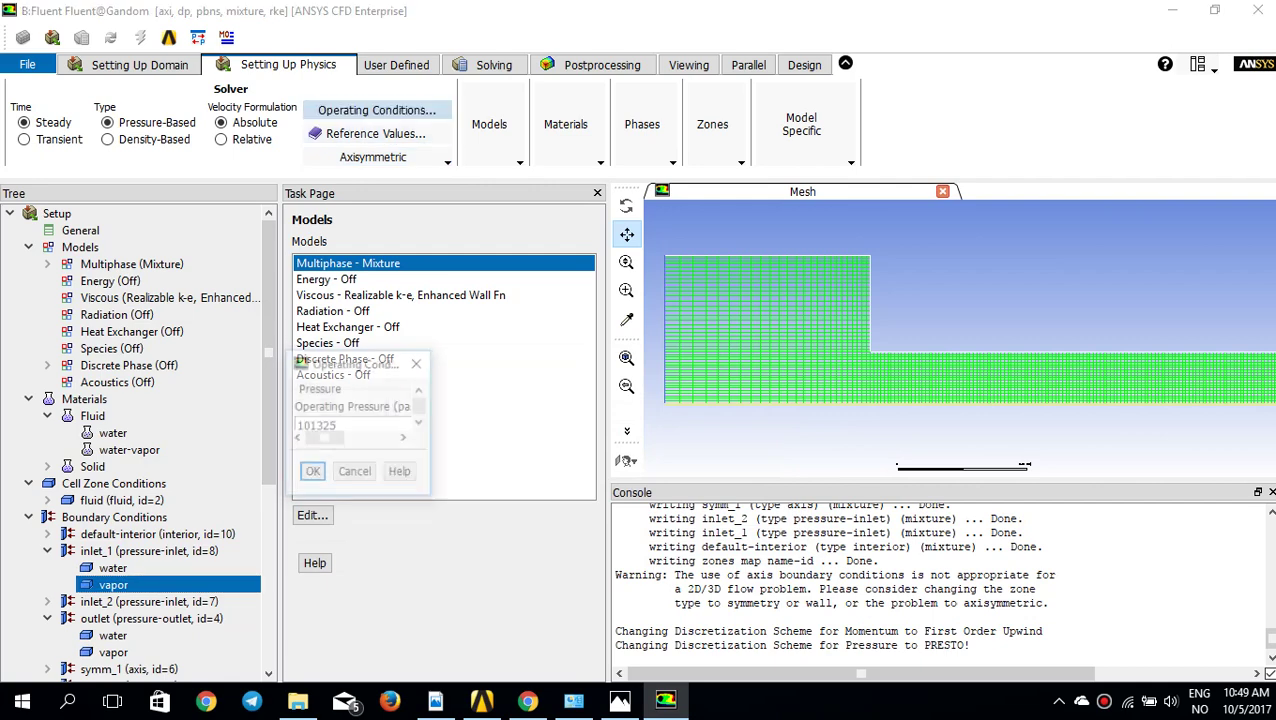
double_click(330, 426)
text(0)
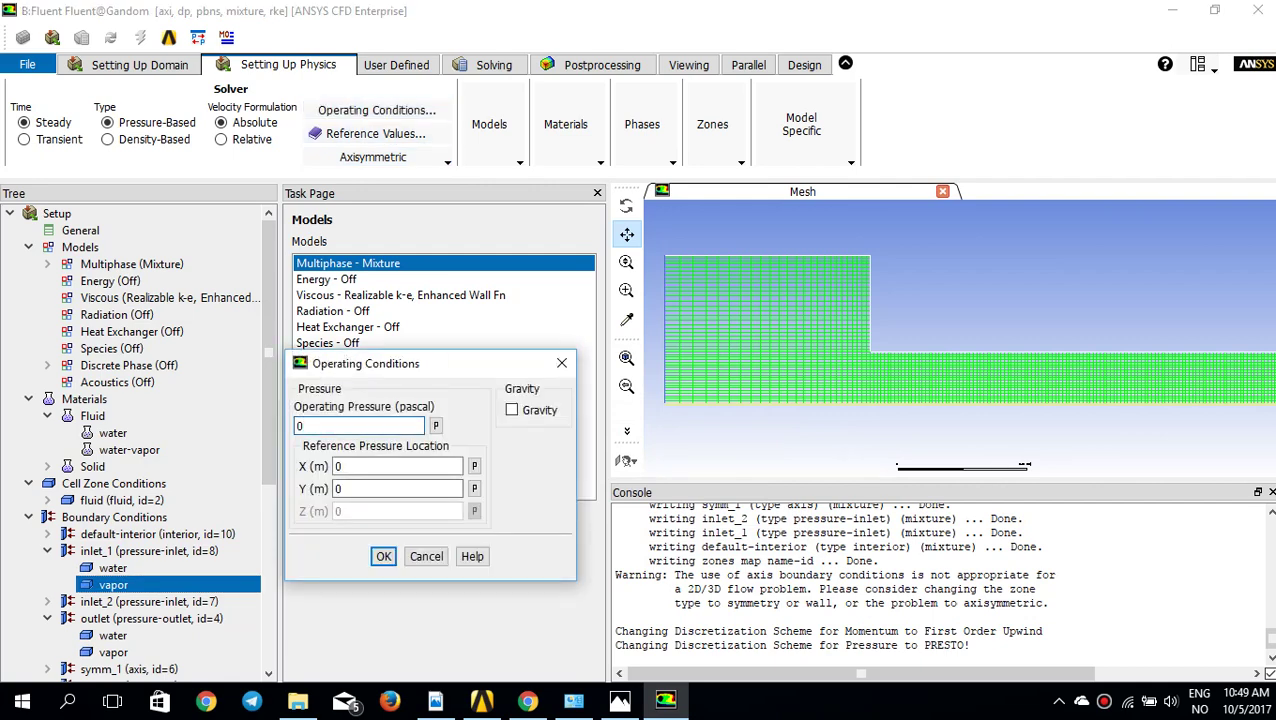
key(Return)
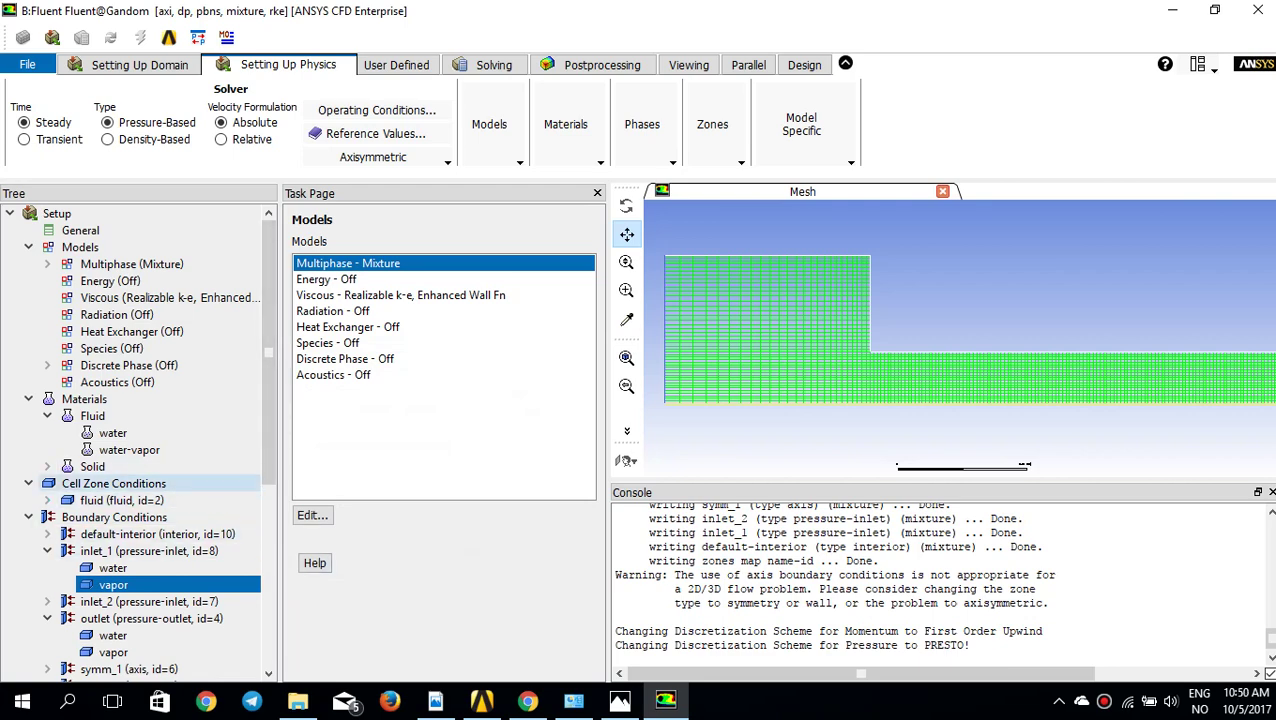
click(490, 125)
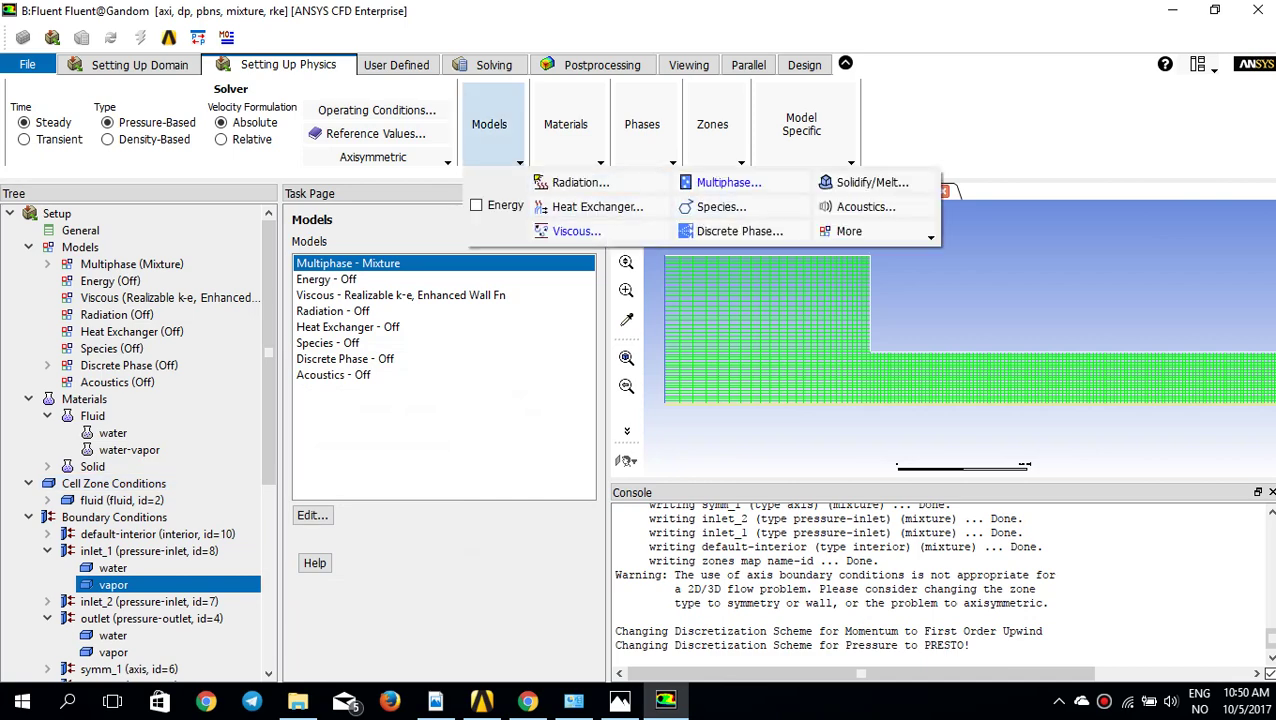
click(728, 182)
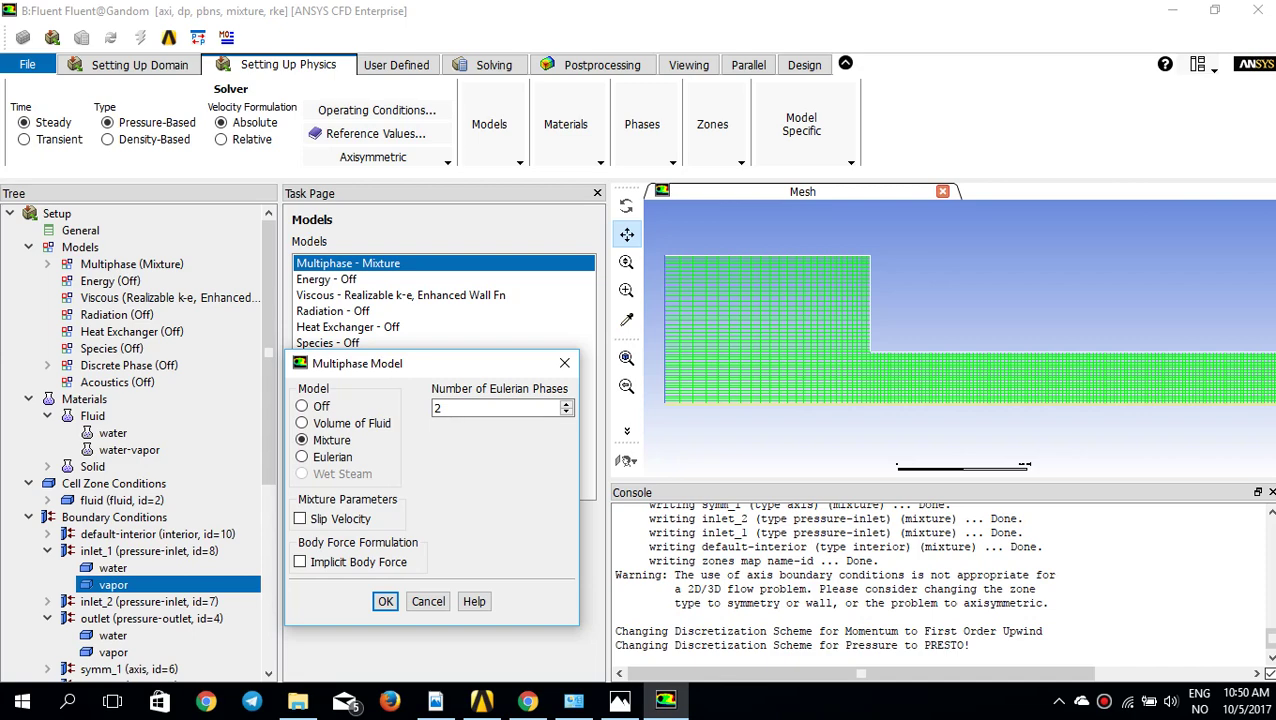
click(564, 363)
click(712, 124)
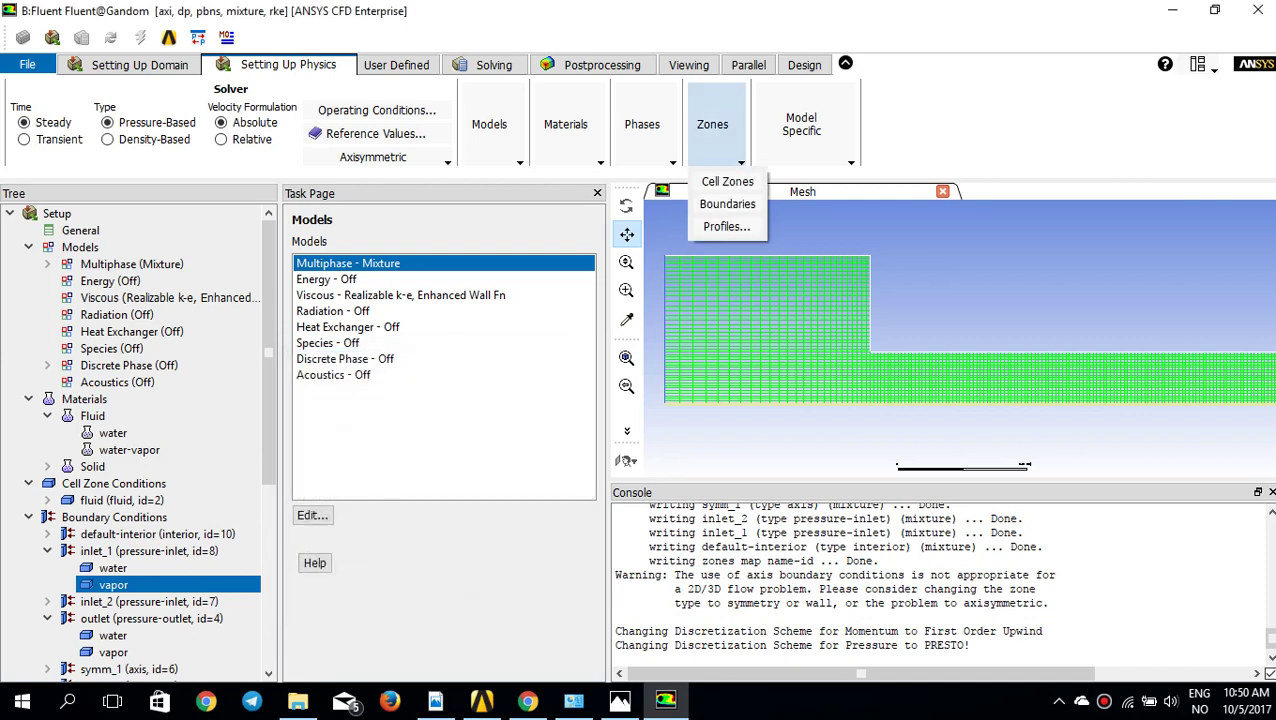
click(727, 181)
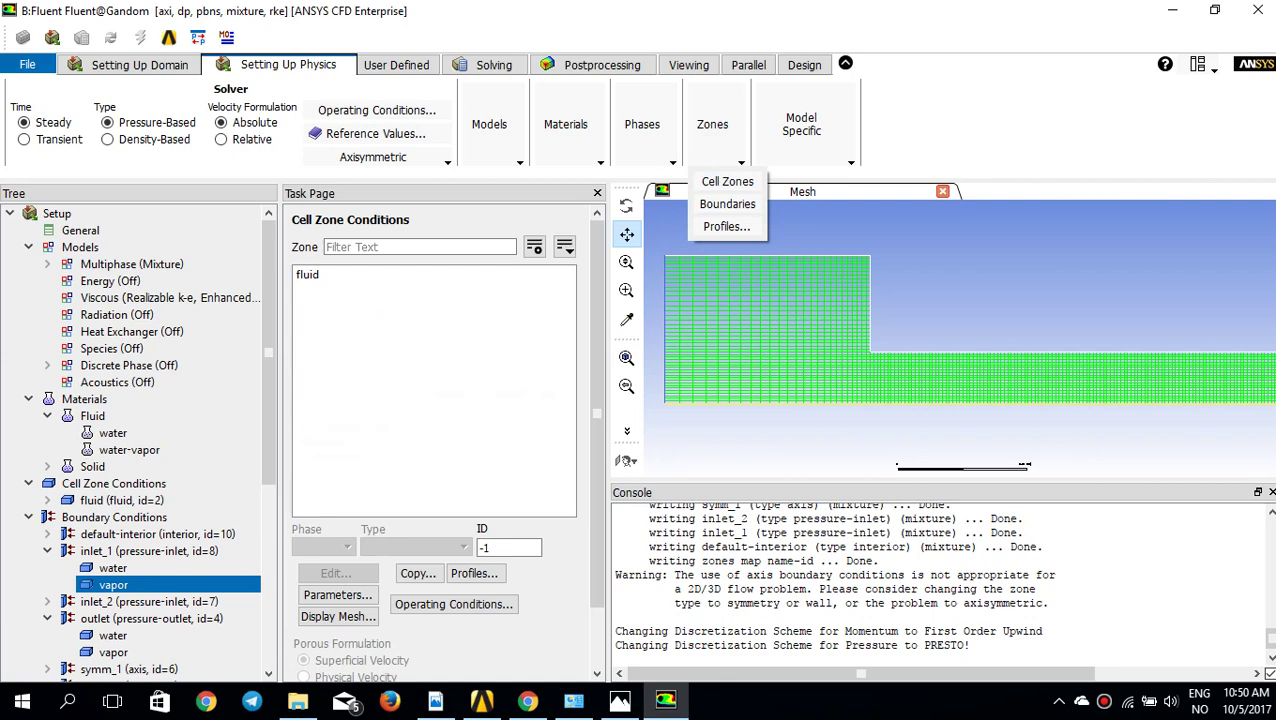
mouse_move(801, 125)
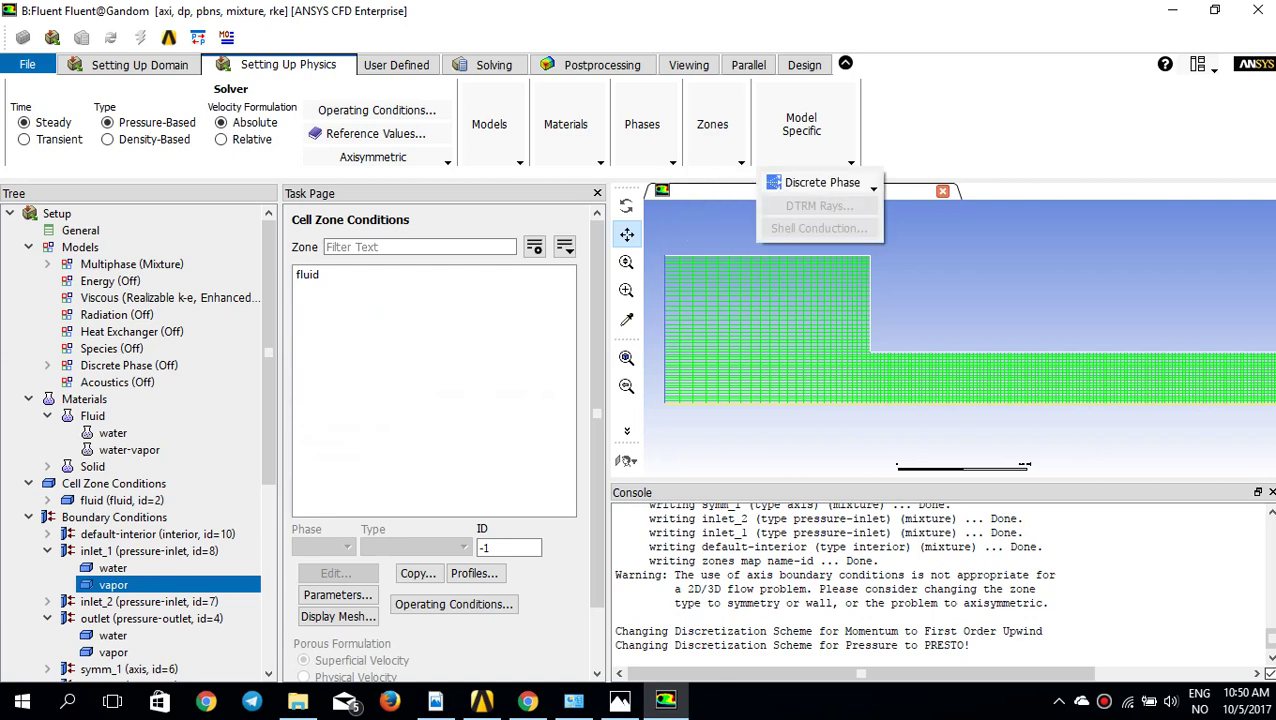
mouse_move(713, 125)
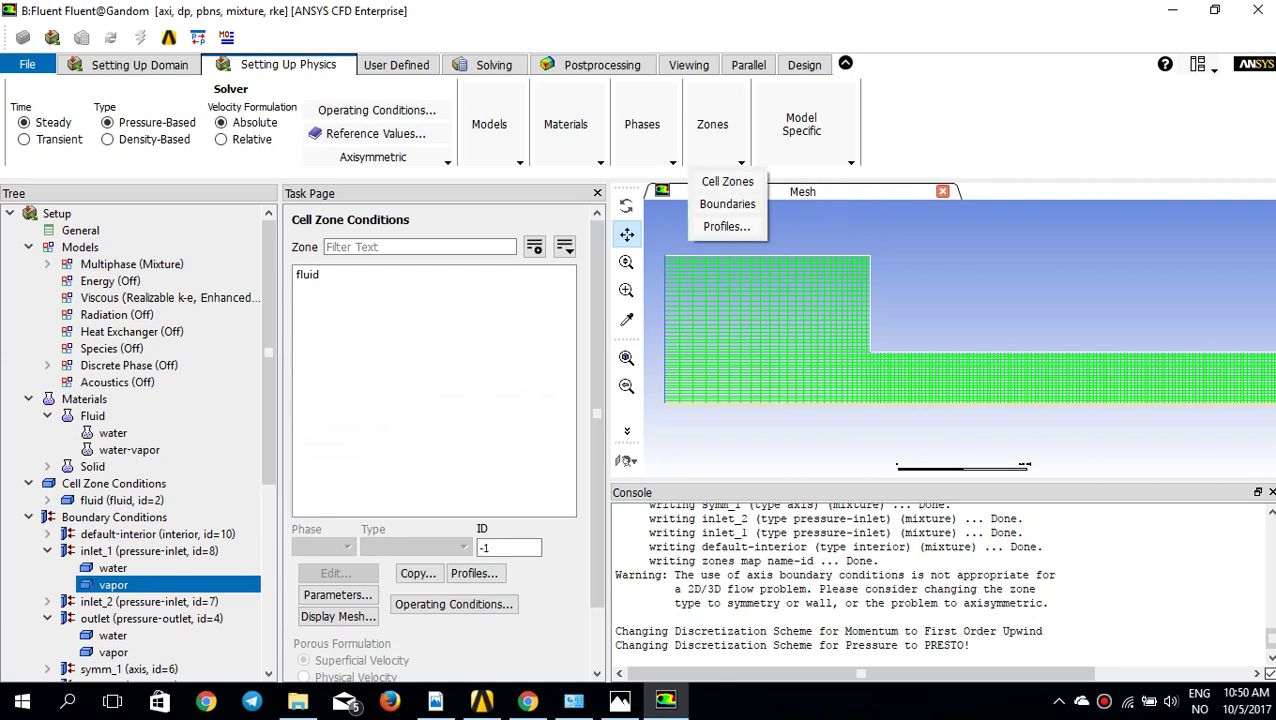
Set the number of mass transfer mechanisms in the phase interaction to 1 and acknowledge the information message
click(642, 124)
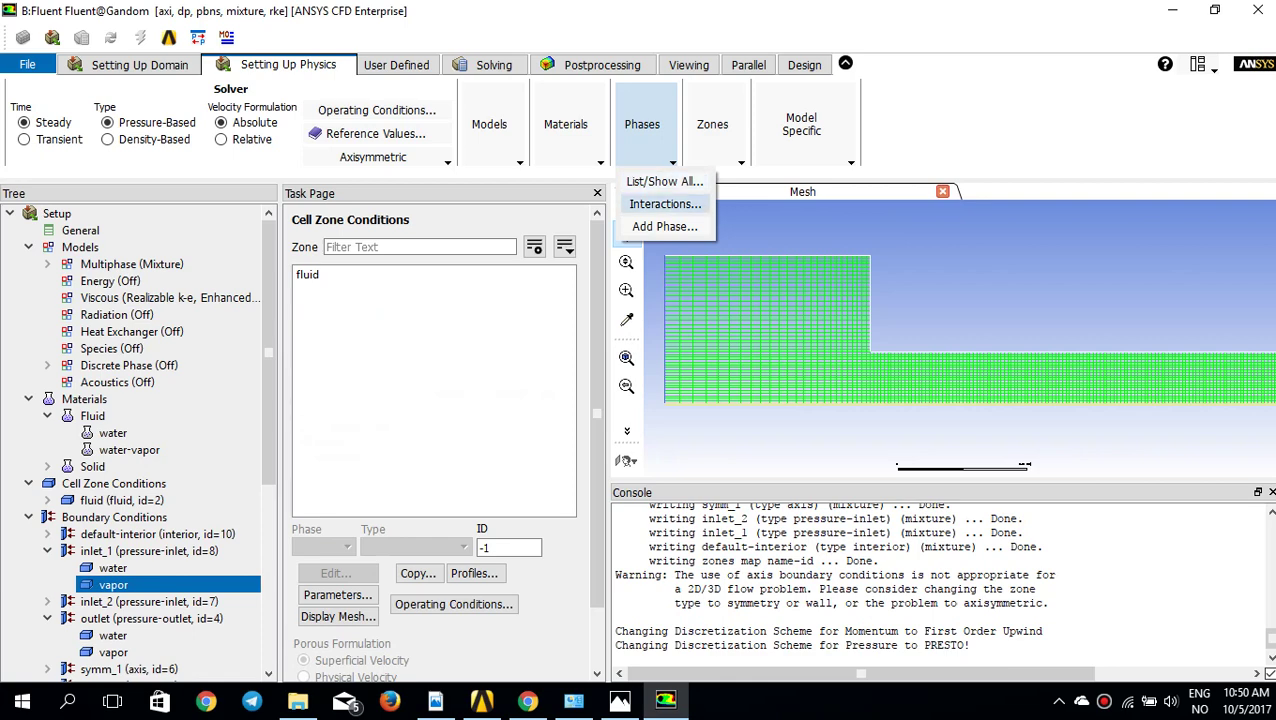
click(665, 203)
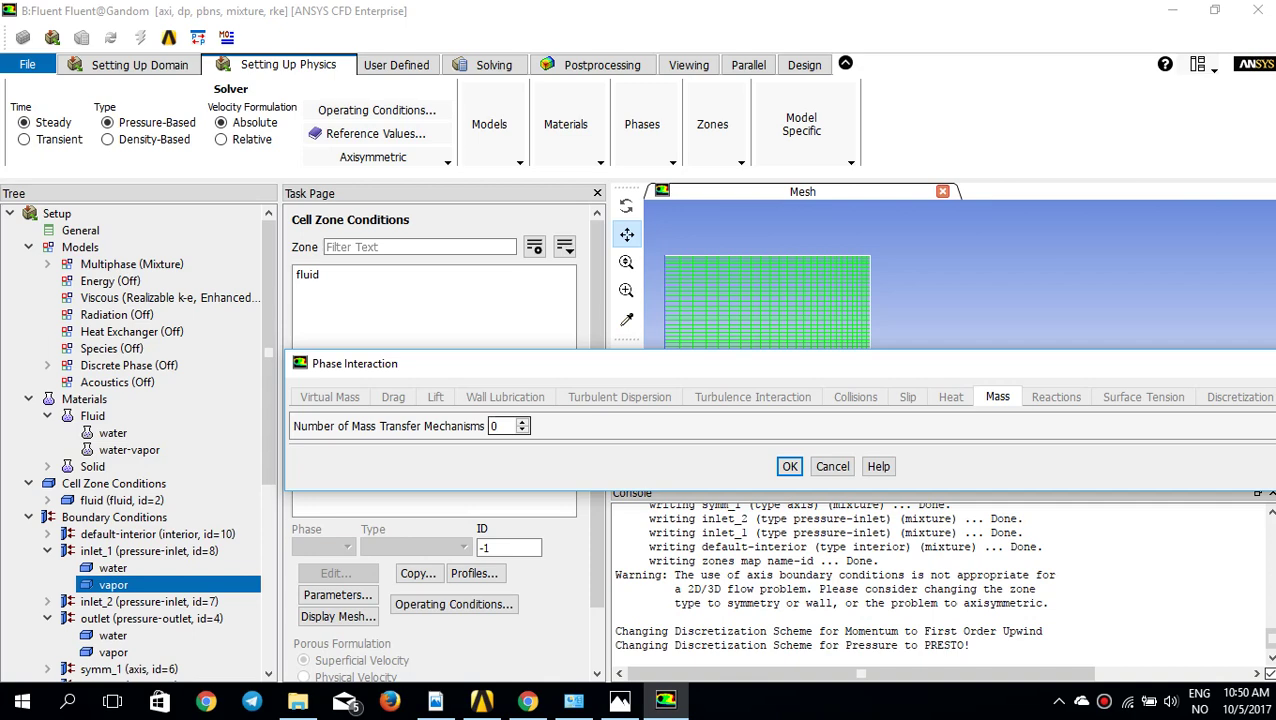
click(522, 422)
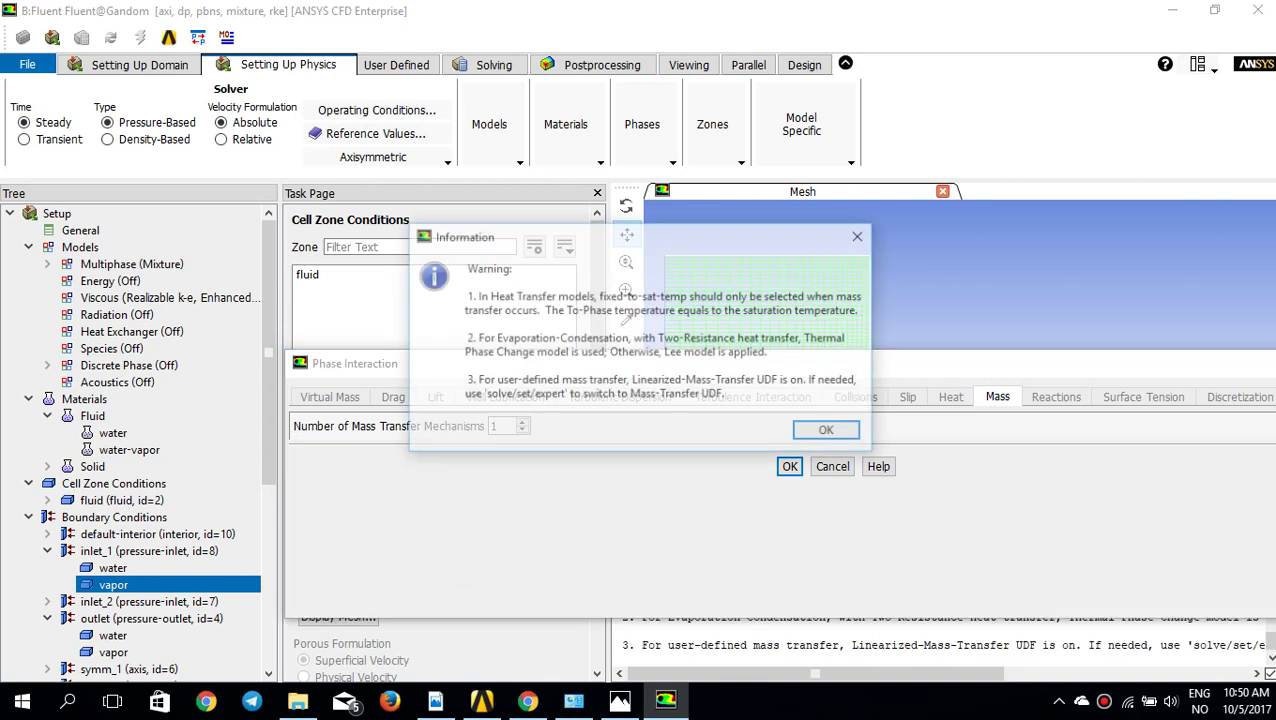
click(829, 432)
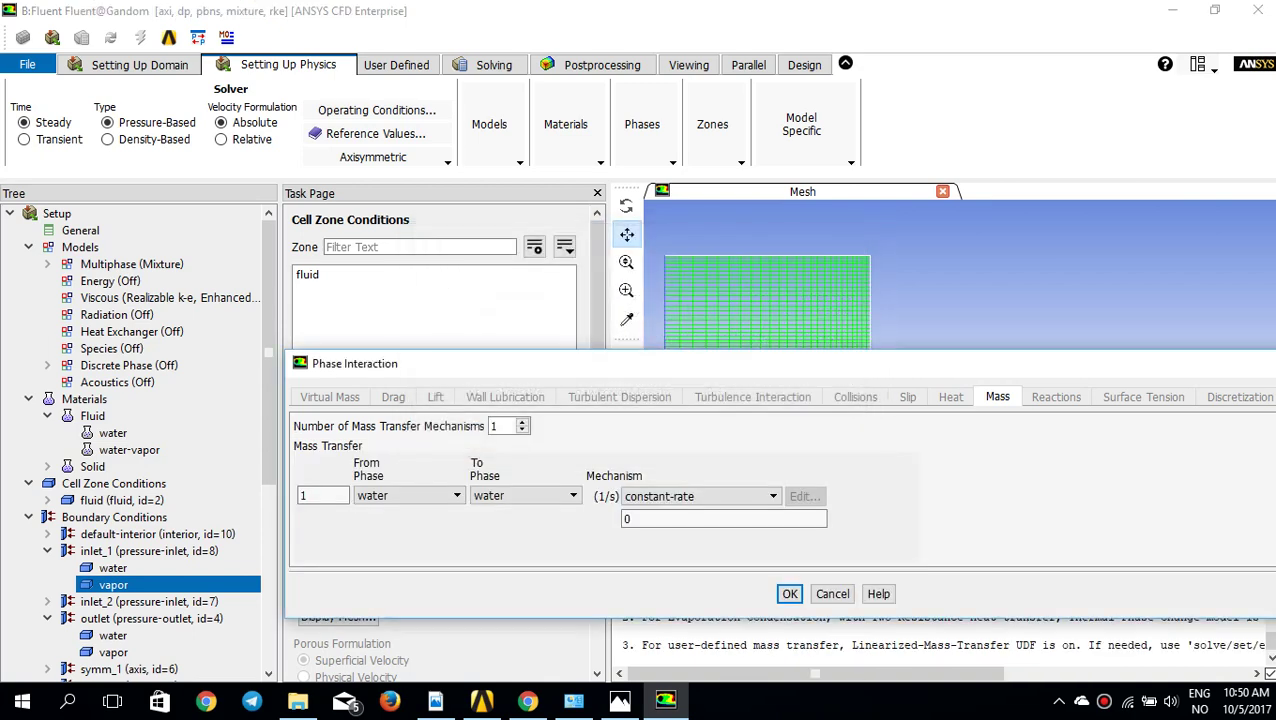
Set the mass transfer direction in the phase interaction from water to vapor
drag(646, 360, 589, 250)
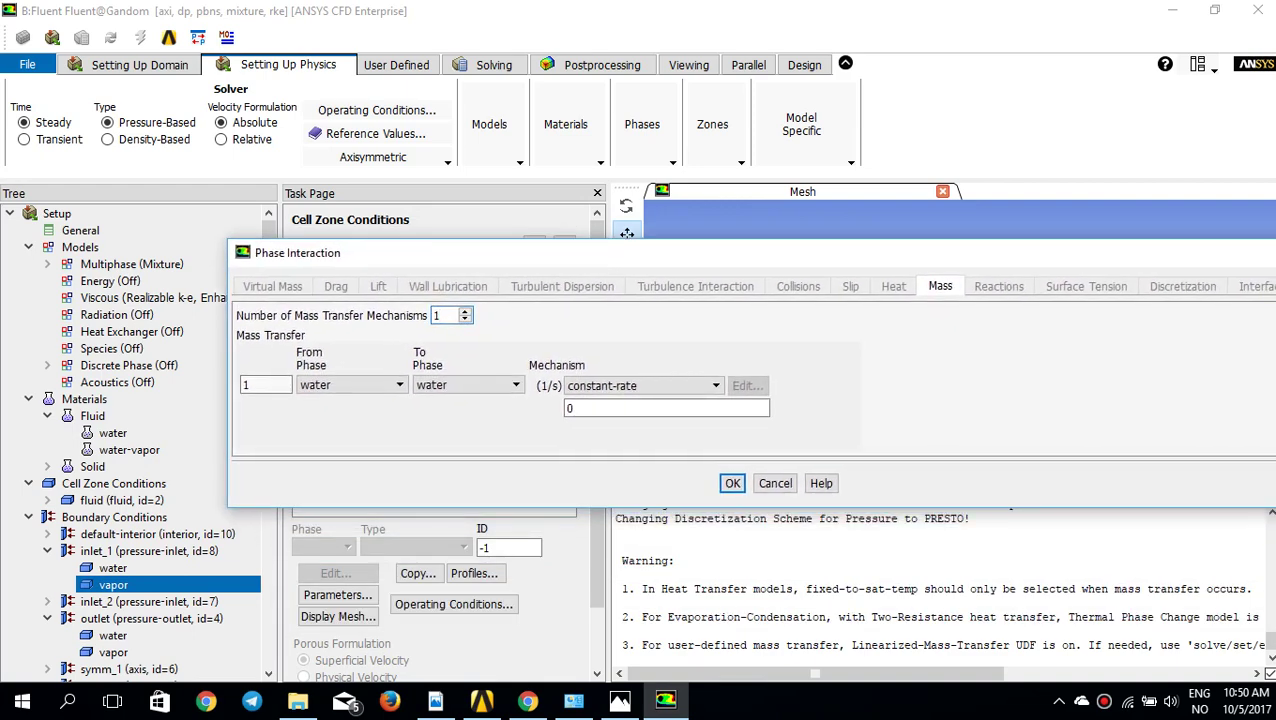
key(Tab)
key(Tab)
key(alt+Down)
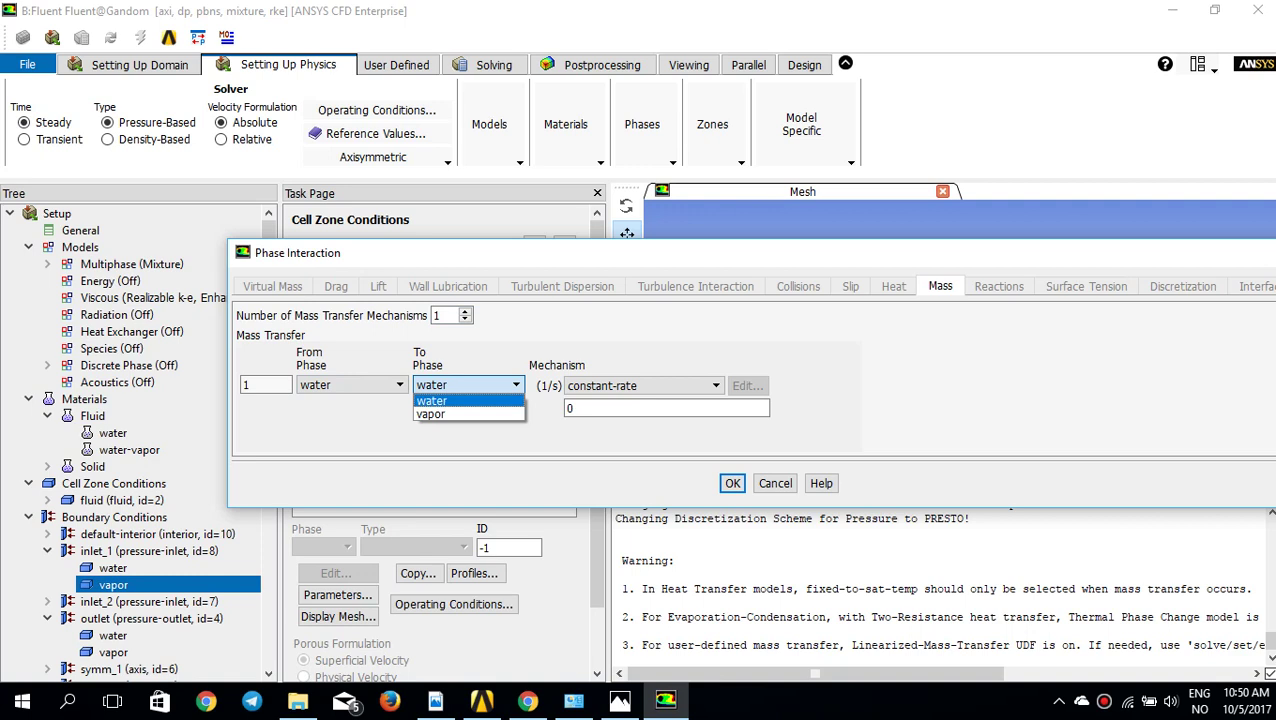
key(Down)
key(Return)
Set the mass transfer mechanism to cavitation, accepting the Schnerr-Sauer model with a constant vaporization pressure of 3540 Pa
key(Tab)
key(alt+Down)
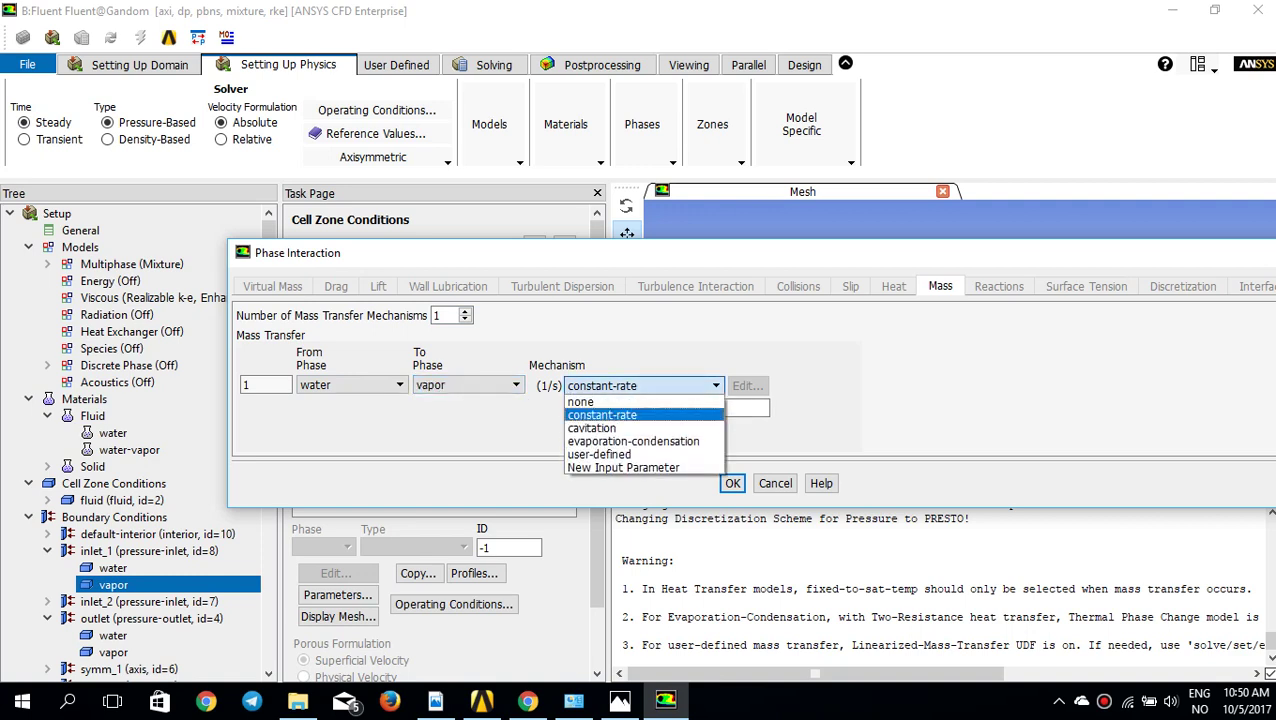
key(Down)
key(Return)
drag(499, 370, 629, 301)
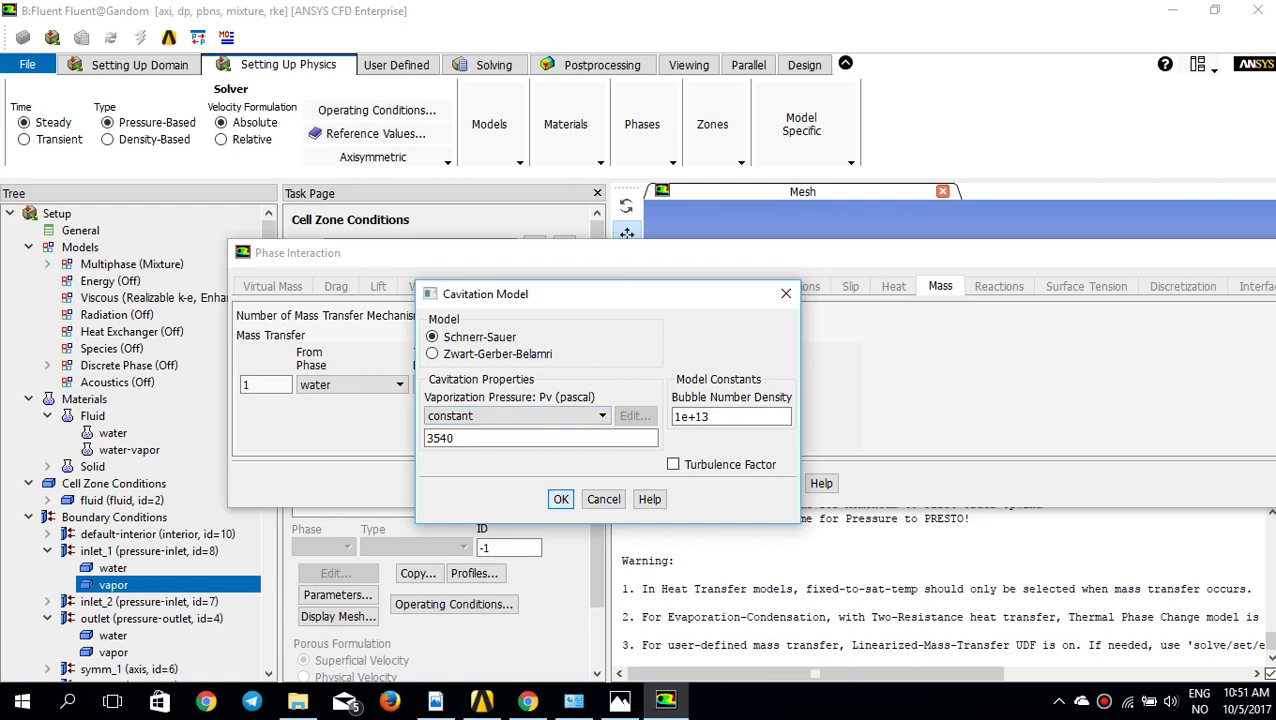
click(561, 499)
drag(647, 261, 521, 219)
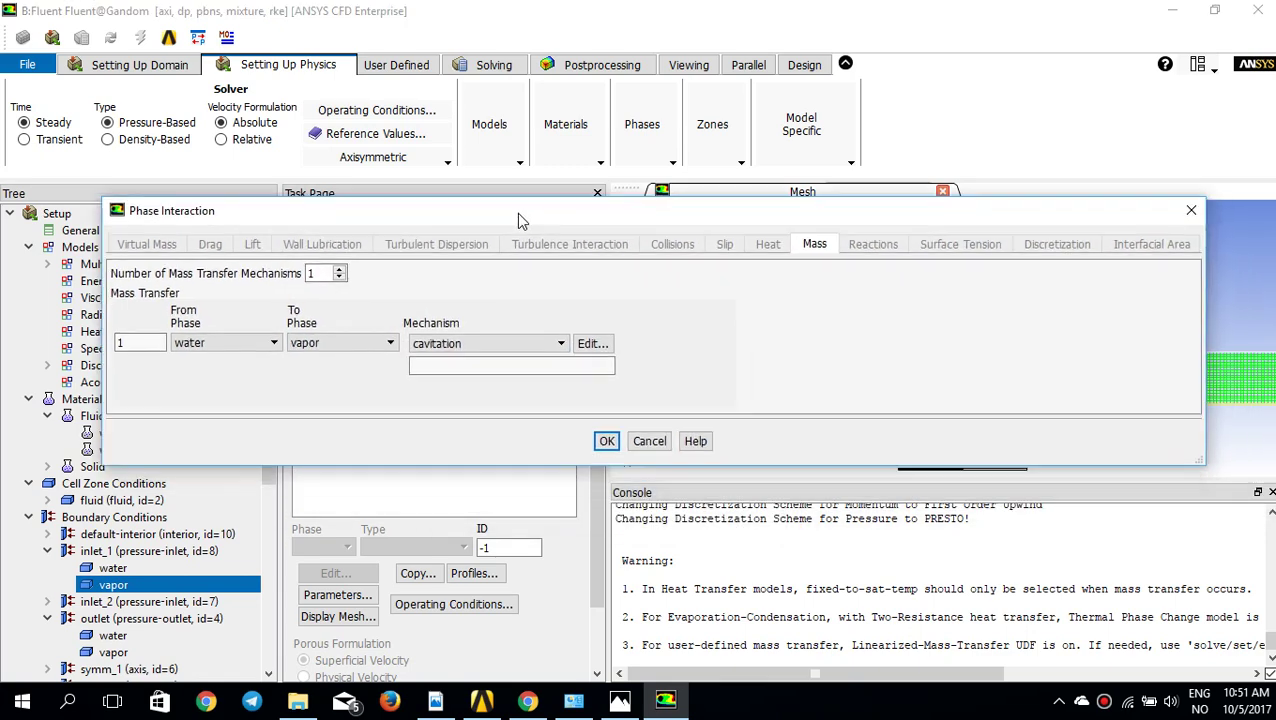
key(Return)
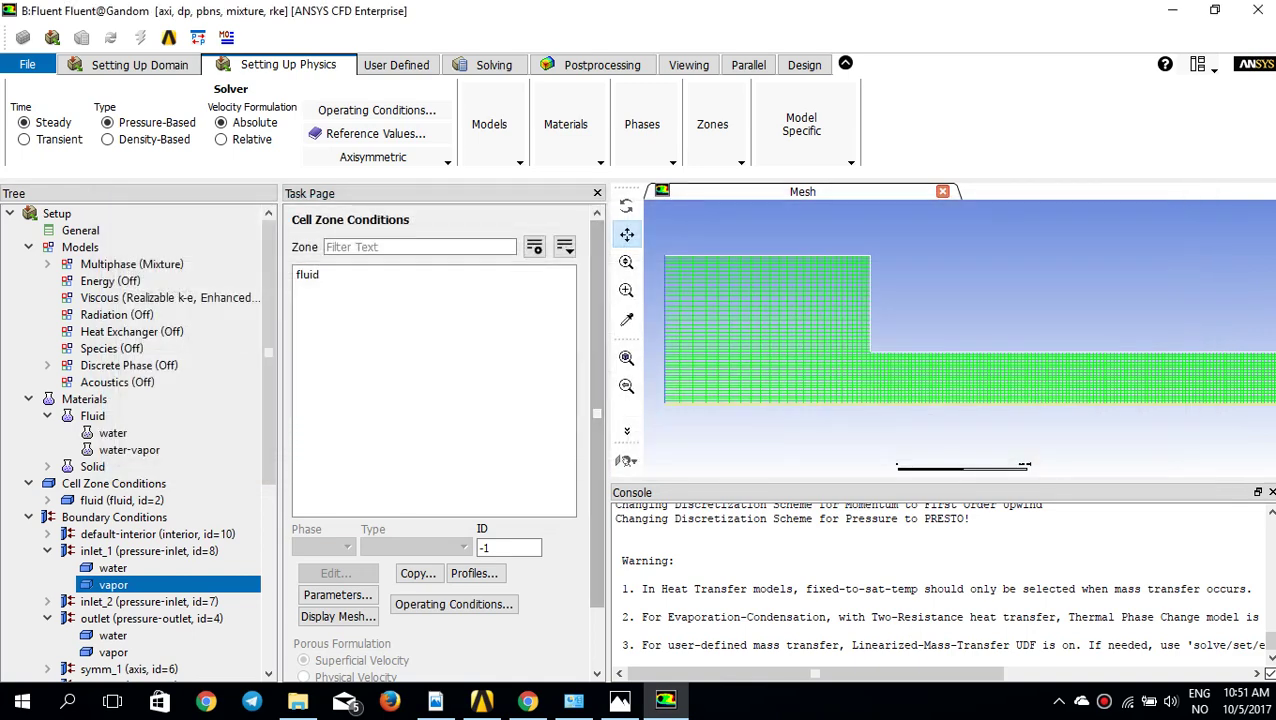
Set the pressure-velocity coupling scheme to Coupled in the solution methods
scroll(150, 497, down, 3)
scroll(150, 540, down, 3)
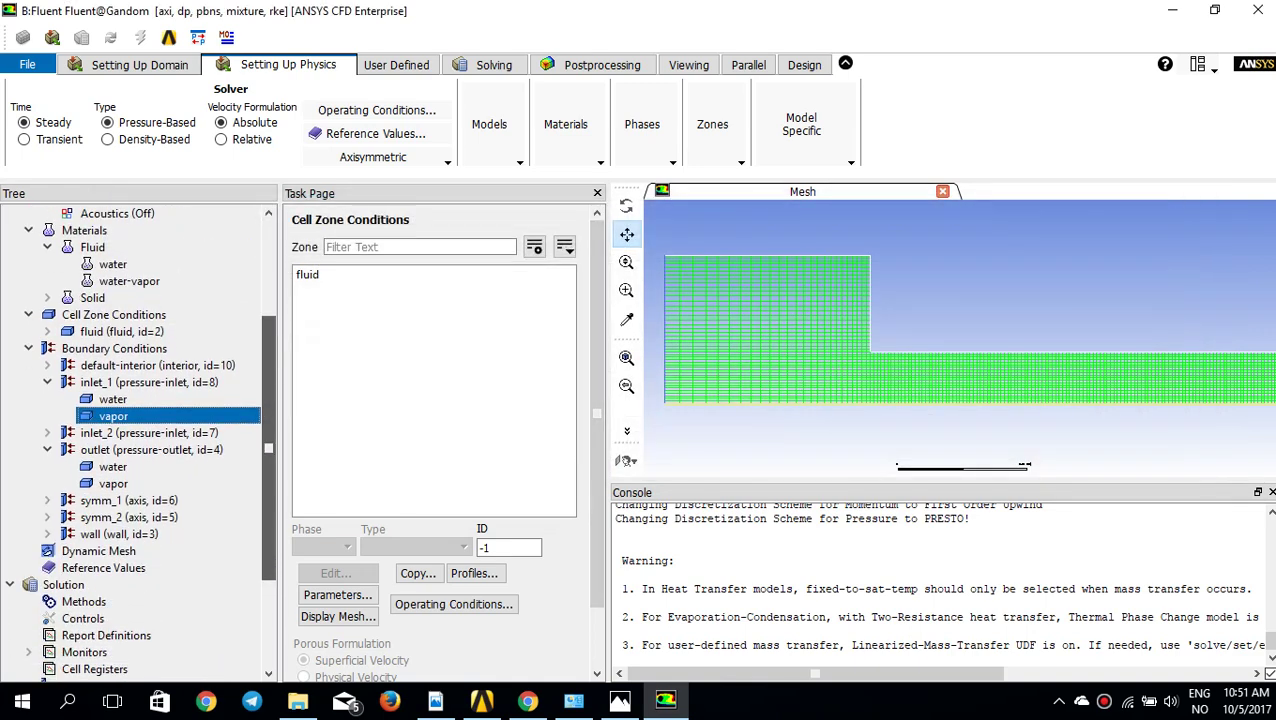
click(64, 534)
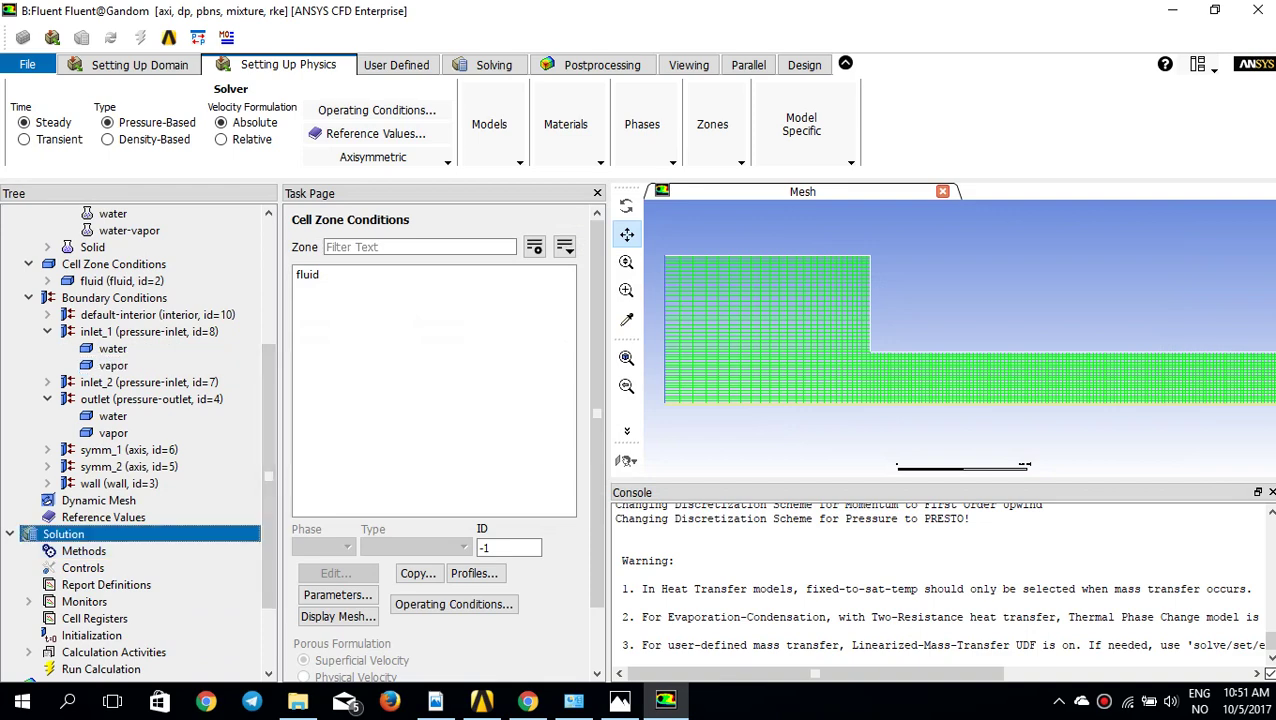
click(84, 551)
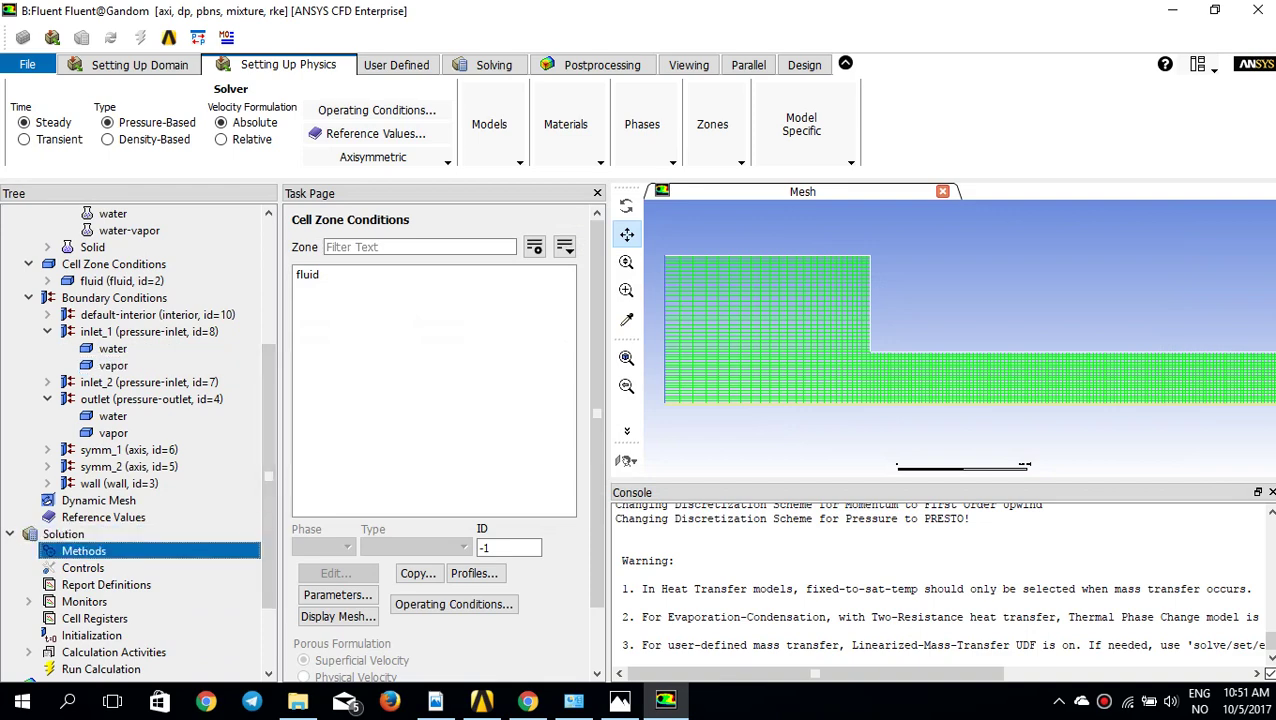
click(436, 274)
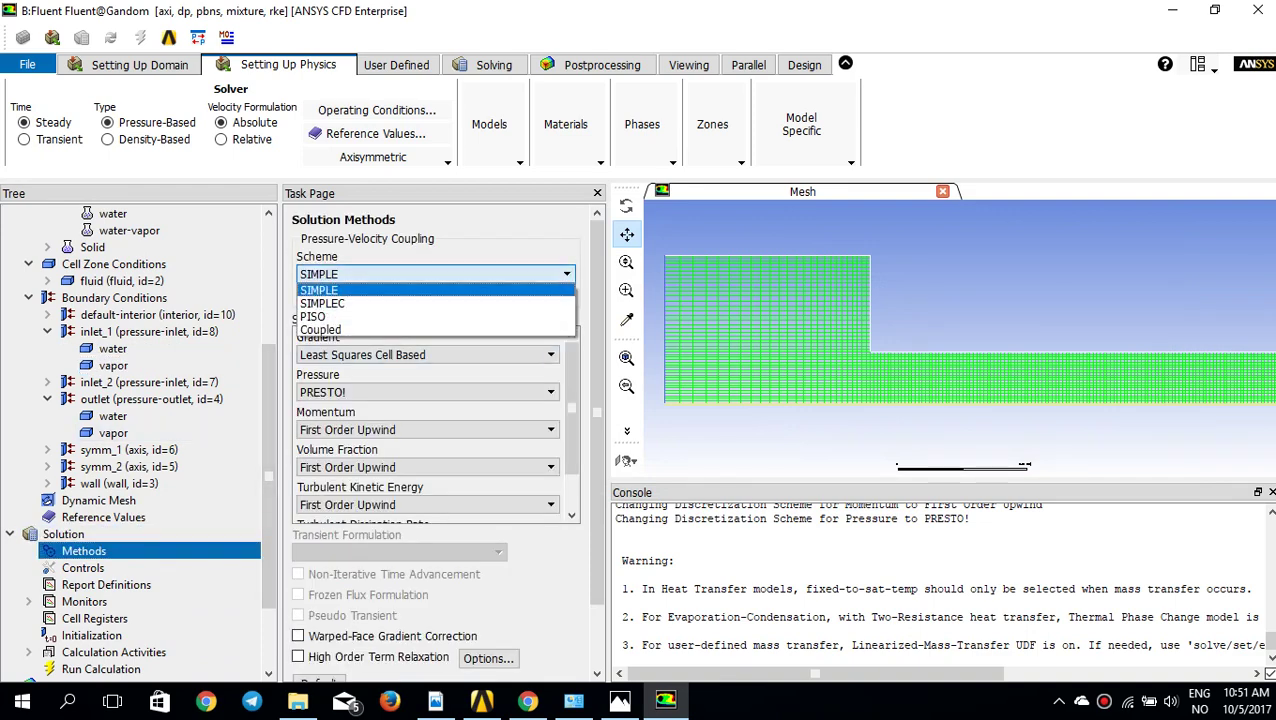
click(400, 329)
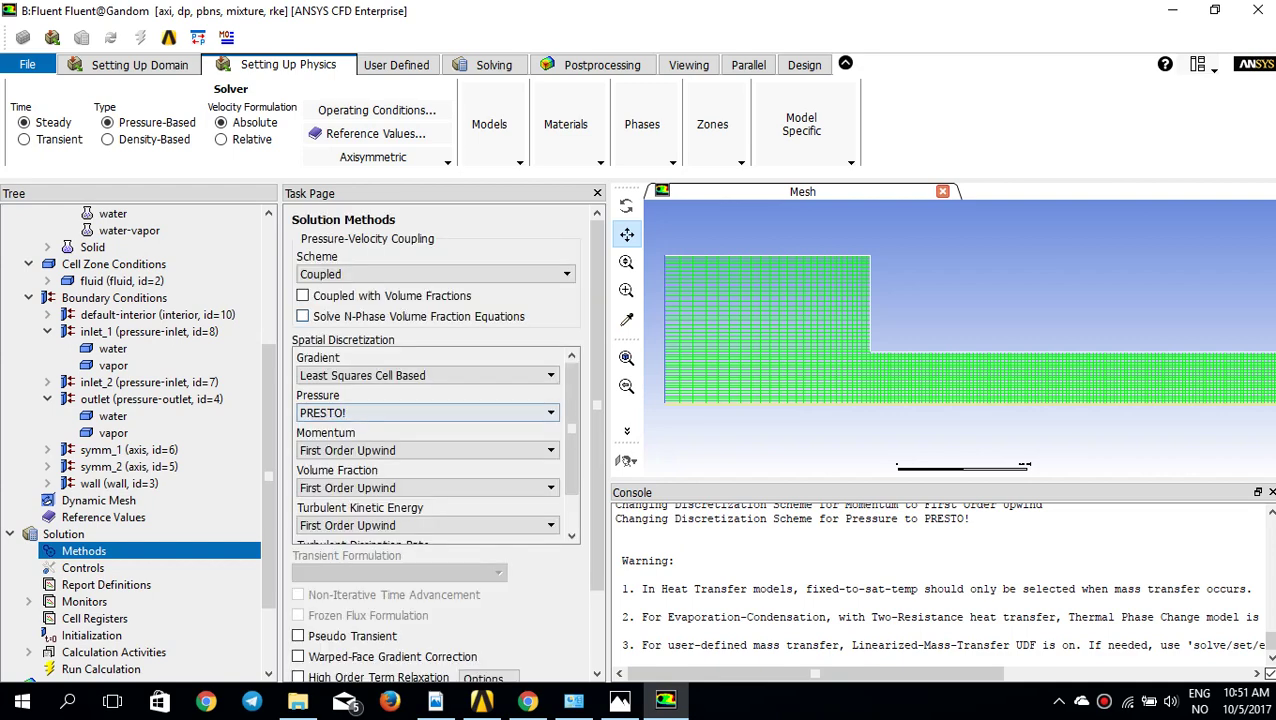
Set the volume fraction discretization to QUICK
drag(572, 445, 572, 479)
click(450, 439)
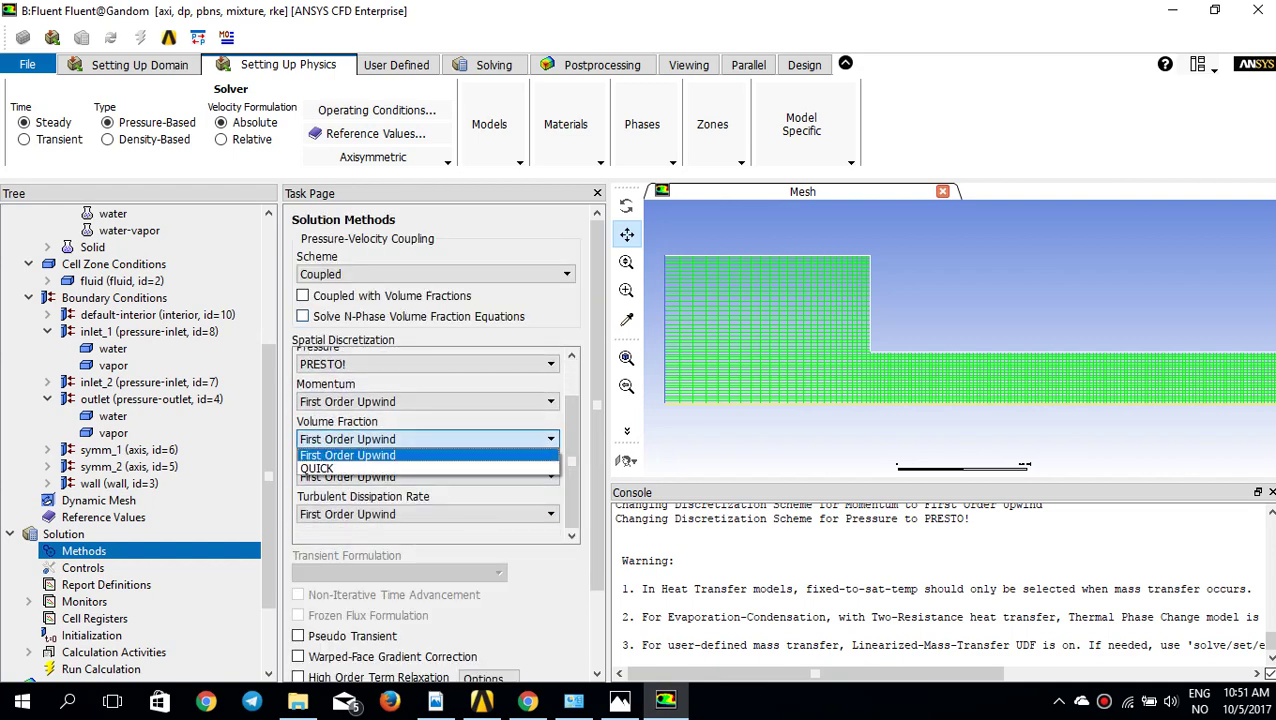
key(Down)
key(Return)
key(Tab)
key(alt+Down)
key(Down)
key(Down)
key(Down)
key(Return)
key(alt+Down)
key(Up)
key(Up)
key(Up)
key(Return)
key(Tab)
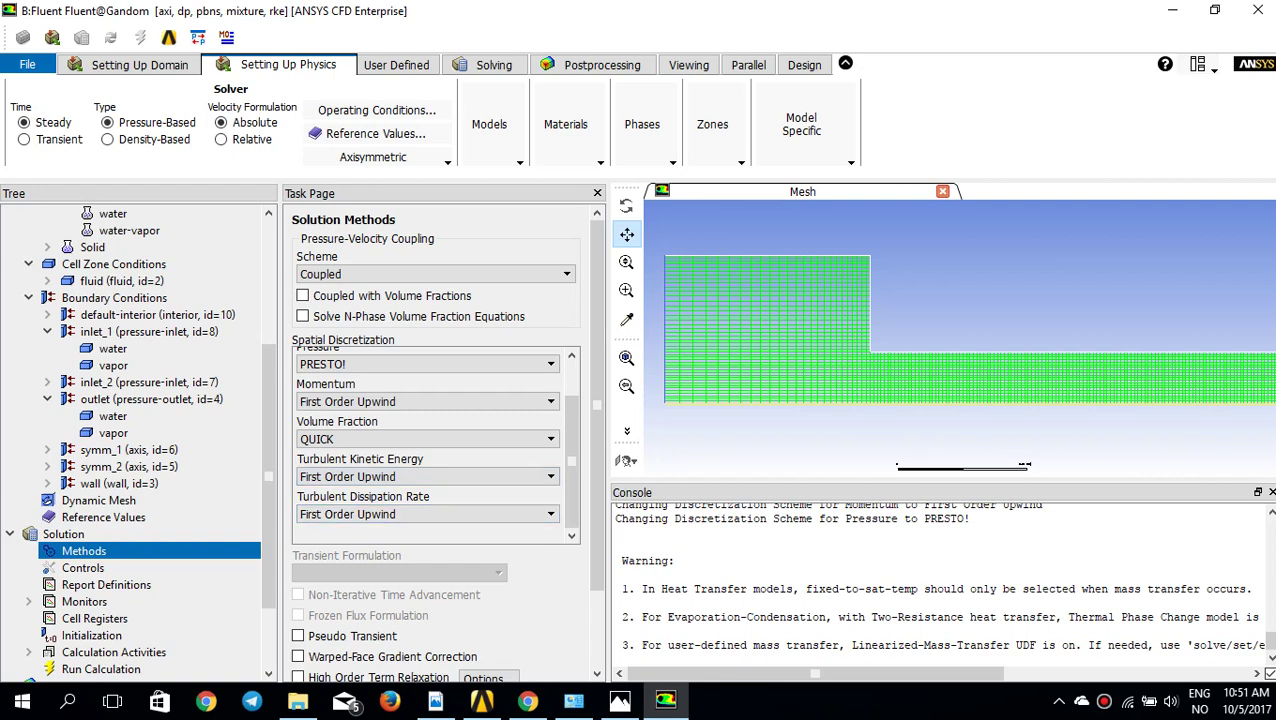
key(shift+Tab)
key(Tab)
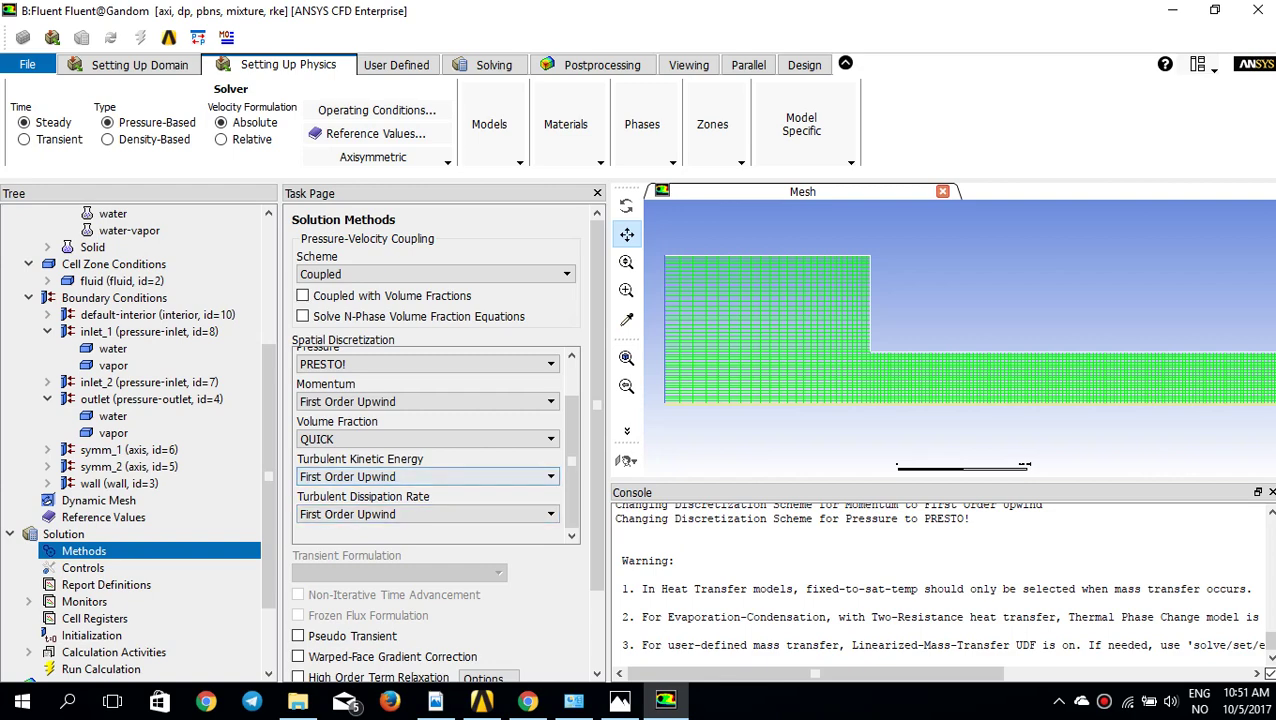
Set the momentum discretization to QUICK
click(428, 402)
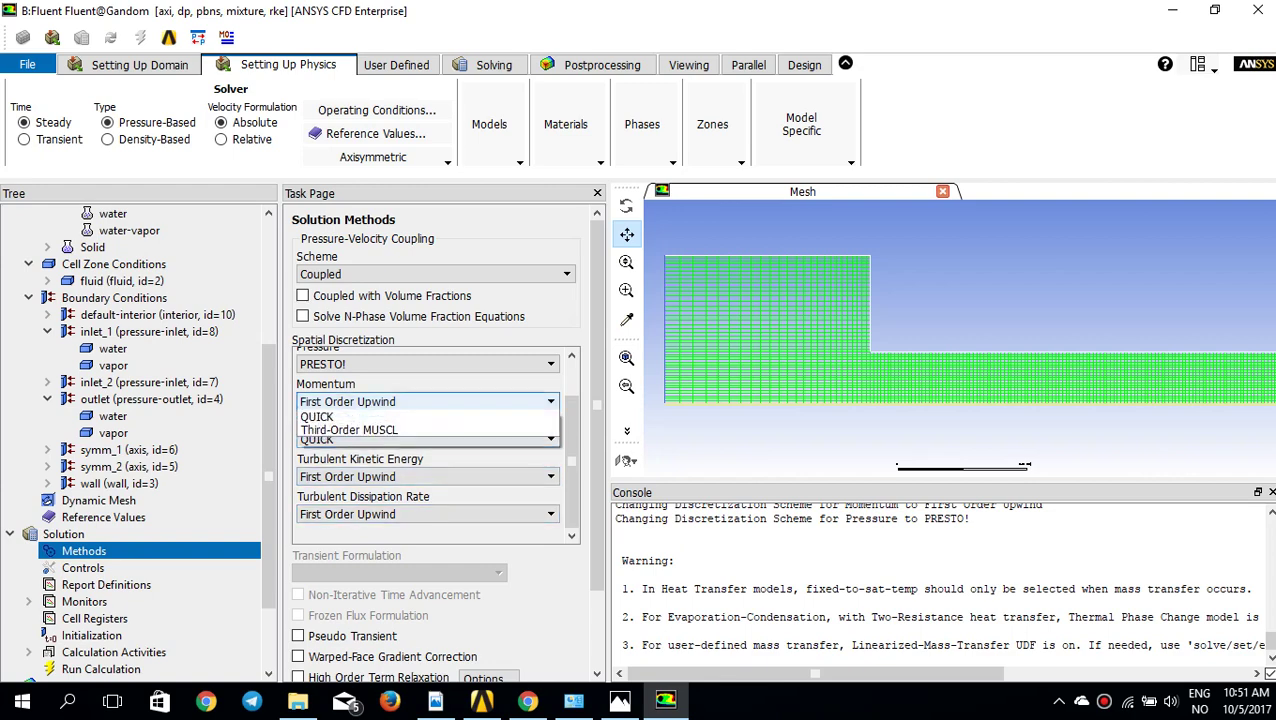
click(428, 457)
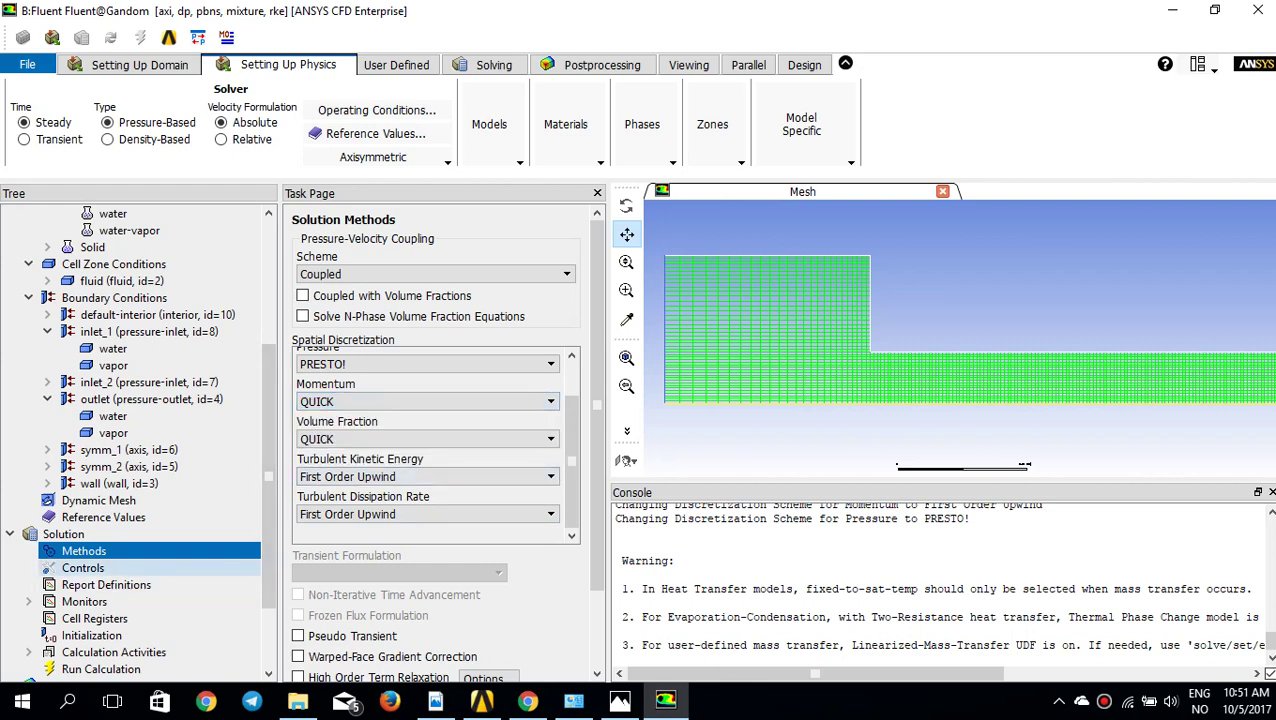
Set the continuity residual's absolute convergence criterion to 0.00001 in the residual monitors and copy the value
click(85, 602)
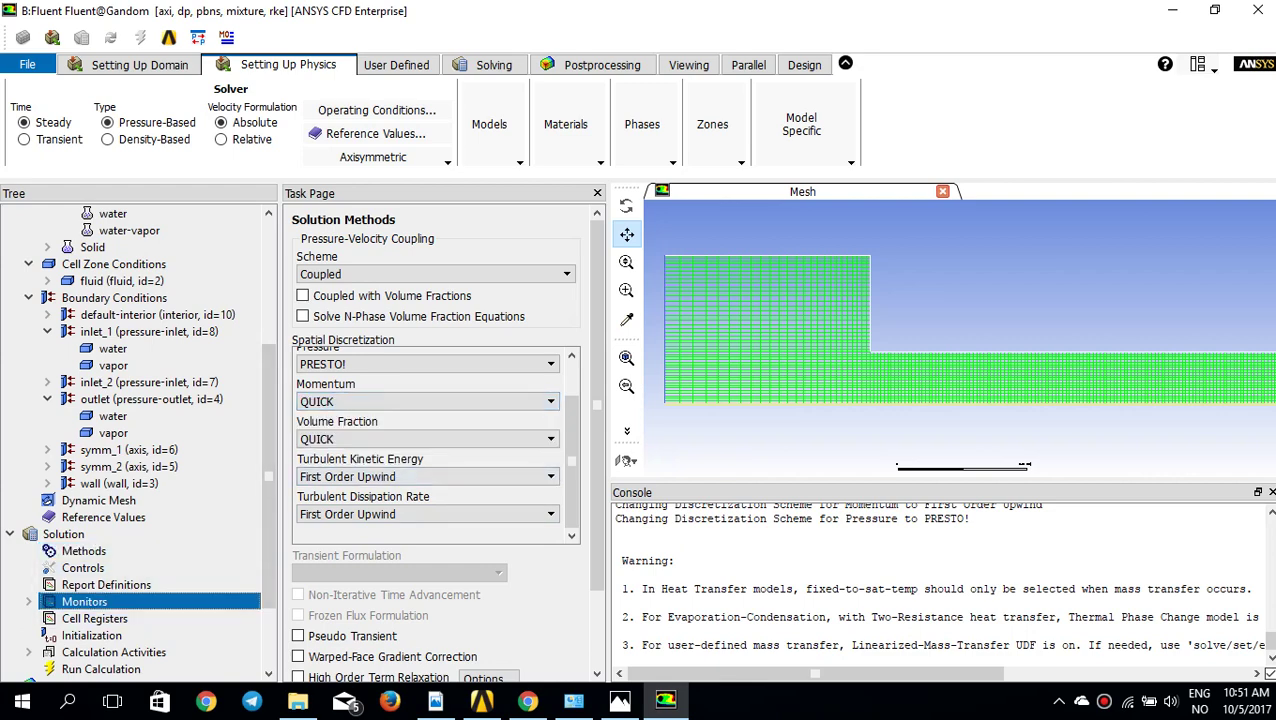
double_click(85, 602)
double_click(101, 618)
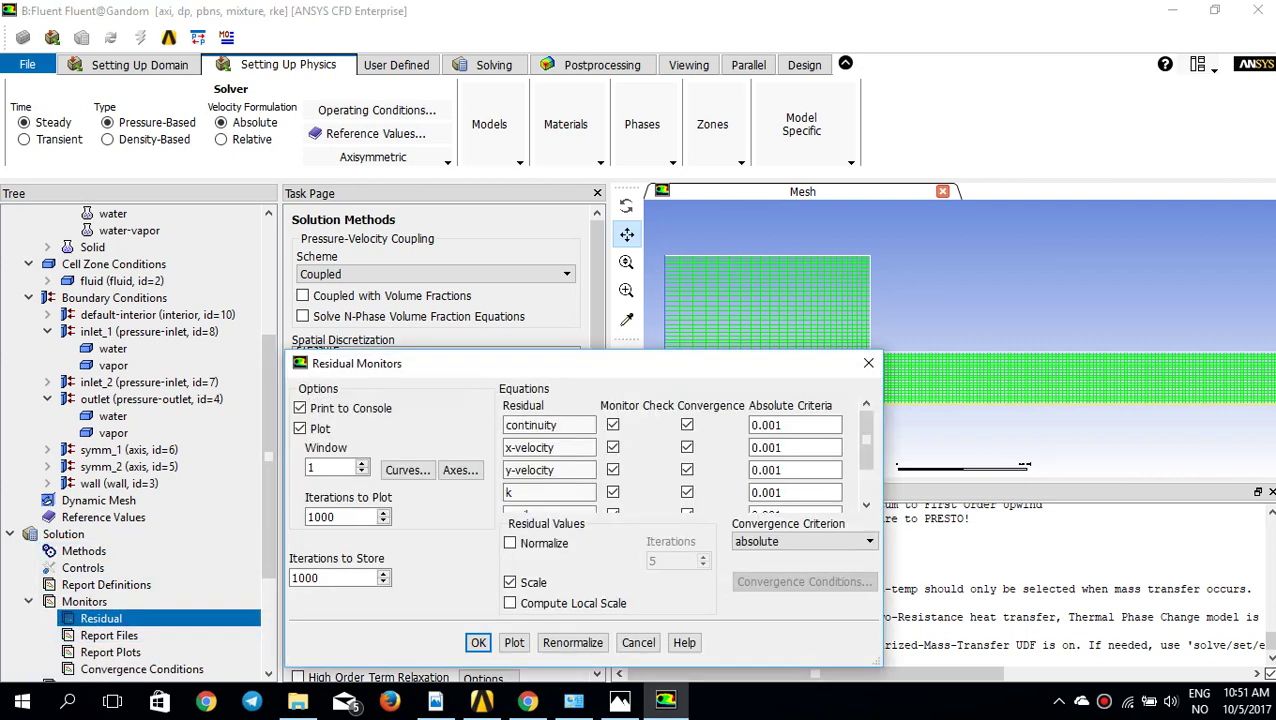
click(782, 425)
text(00)
double_click(782, 425)
key(ctrl+c)
Apply the 0.00001 absolute criterion to the x-velocity, y-velocity, k, epsilon and vf-vapor residuals and accept the monitor settings
double_click(778, 448)
key(ctrl+v)
click(784, 492)
double_click(780, 470)
key(ctrl+v)
double_click(780, 492)
key(ctrl+v)
scroll(780, 492, down, 1)
double_click(780, 483)
key(ctrl+v)
double_click(780, 461)
key(ctrl+v)
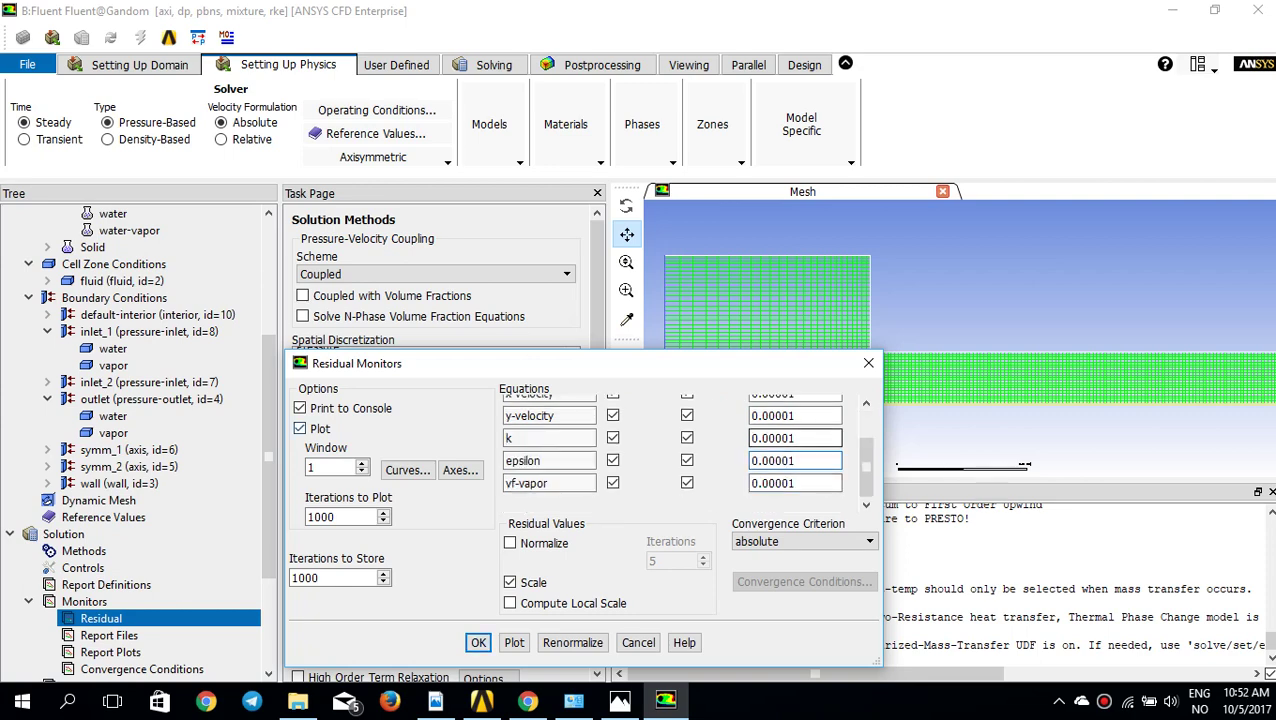
key(Return)
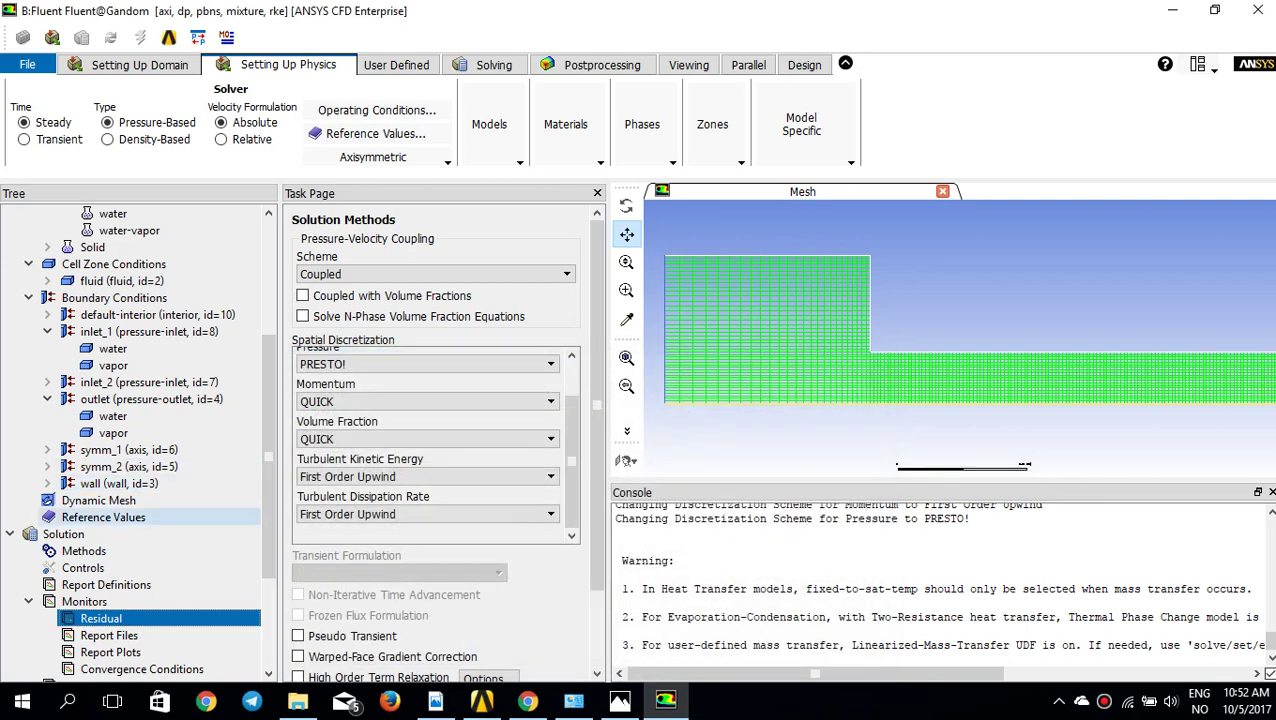
Choose Hybrid Initialization and enable Use Specified Initial Pressure on Inlets in its general settings
scroll(113, 567, down, 3)
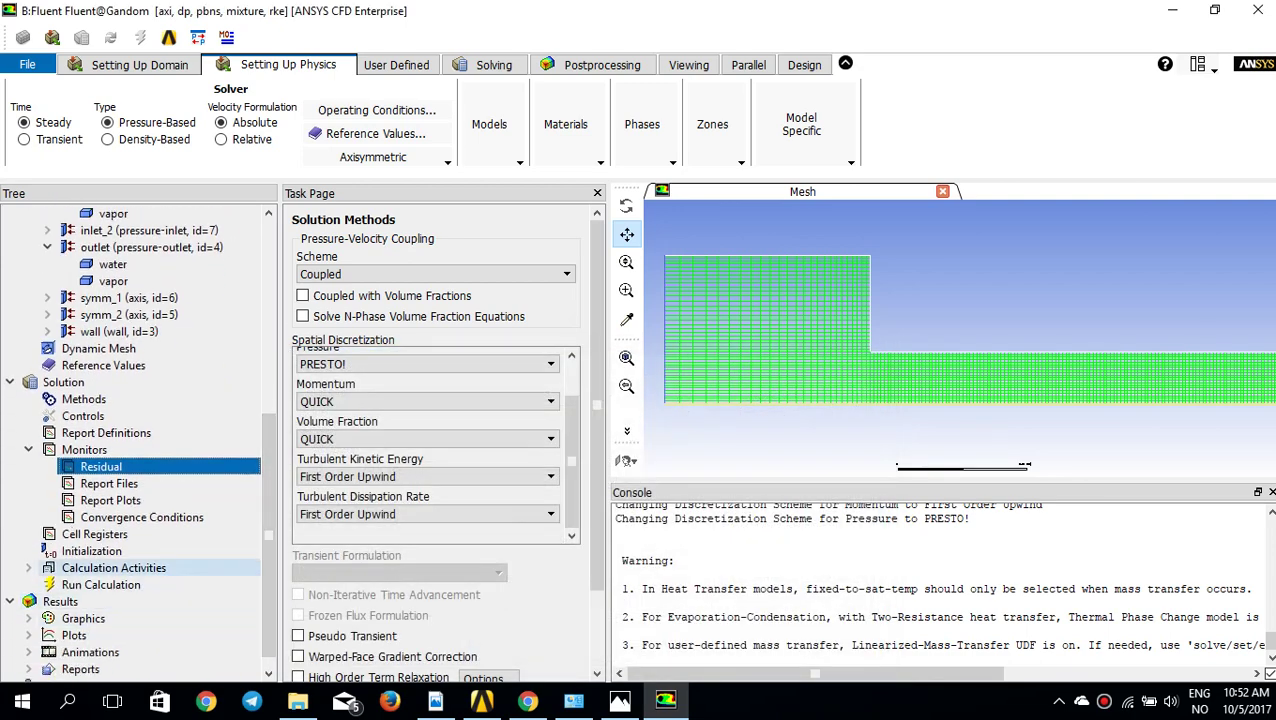
click(92, 551)
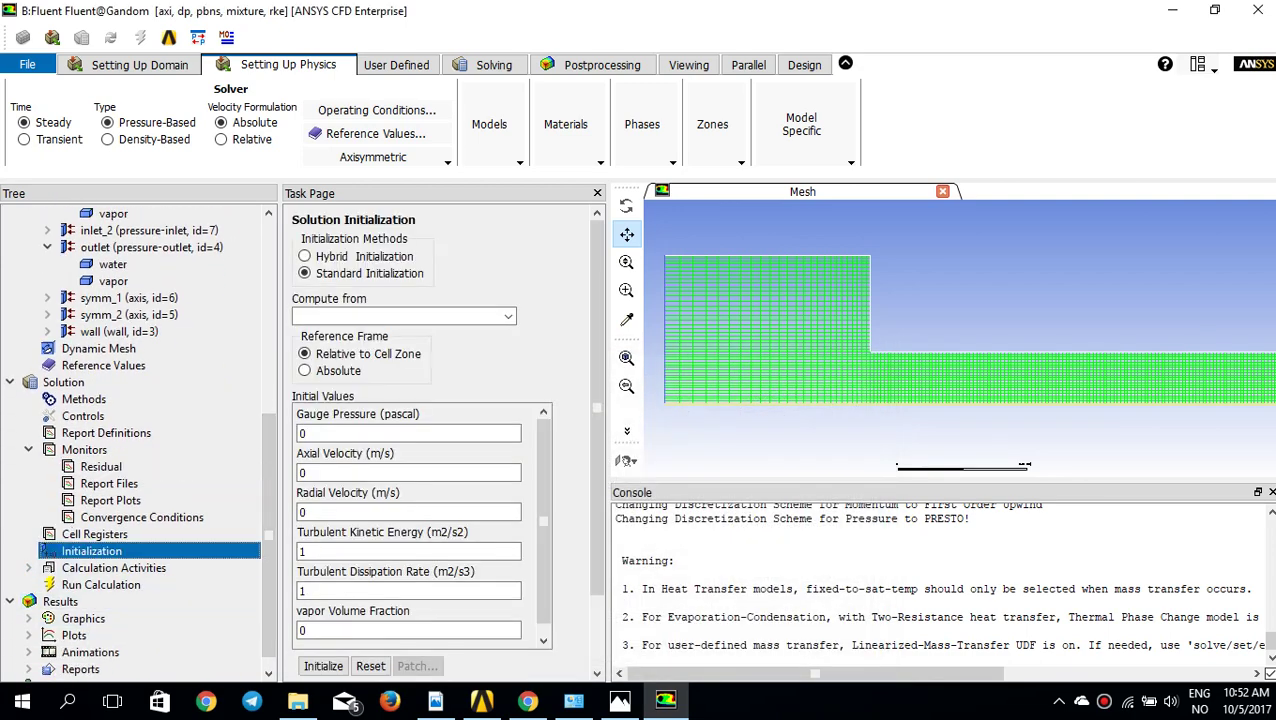
click(304, 256)
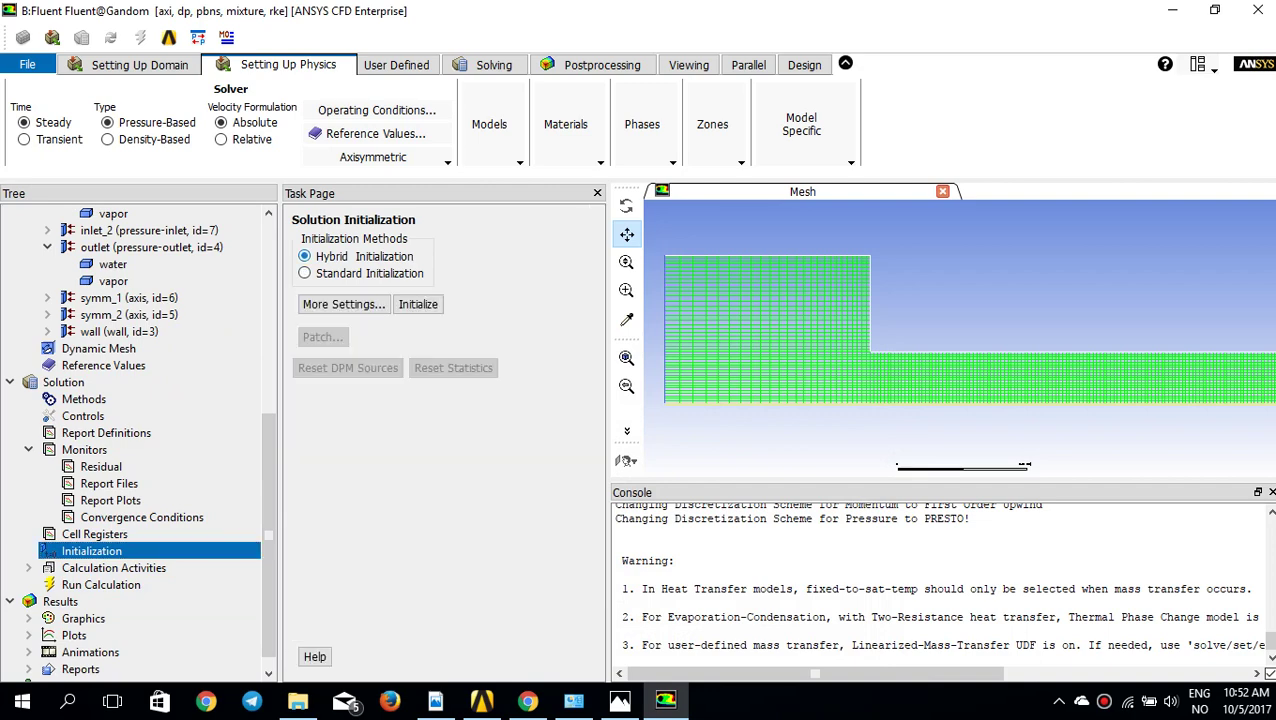
click(343, 304)
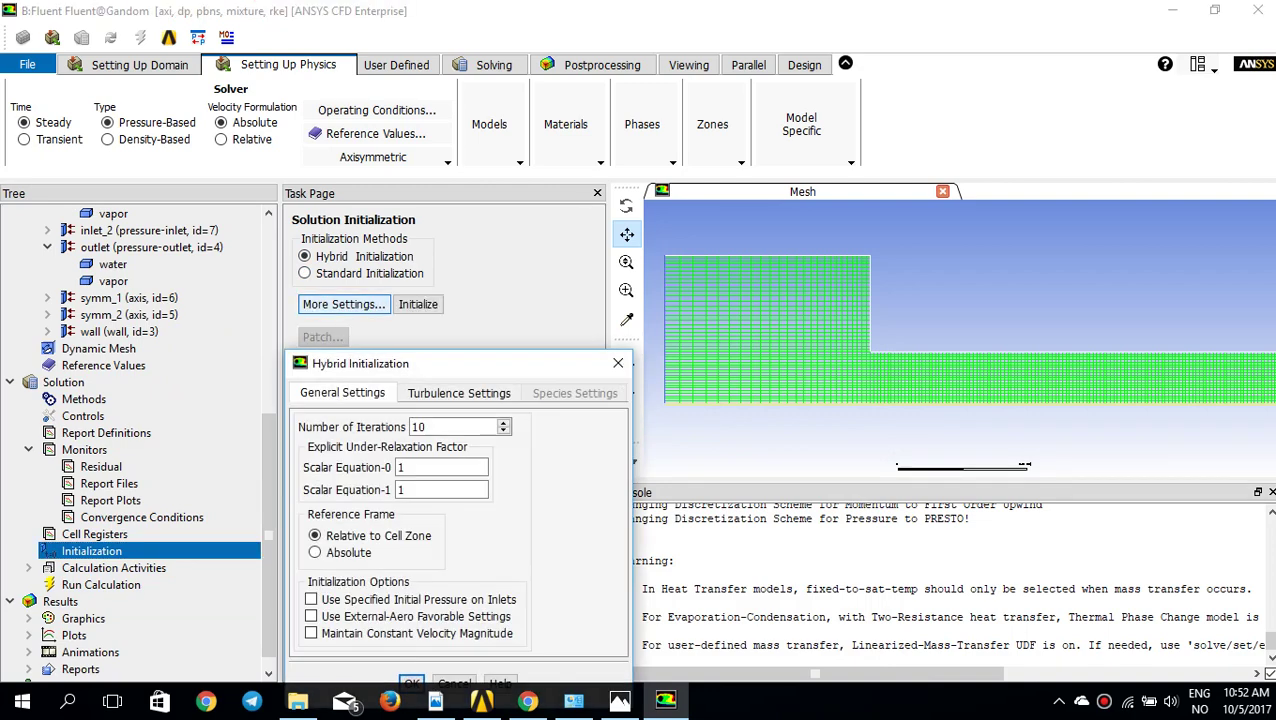
drag(415, 313, 463, 158)
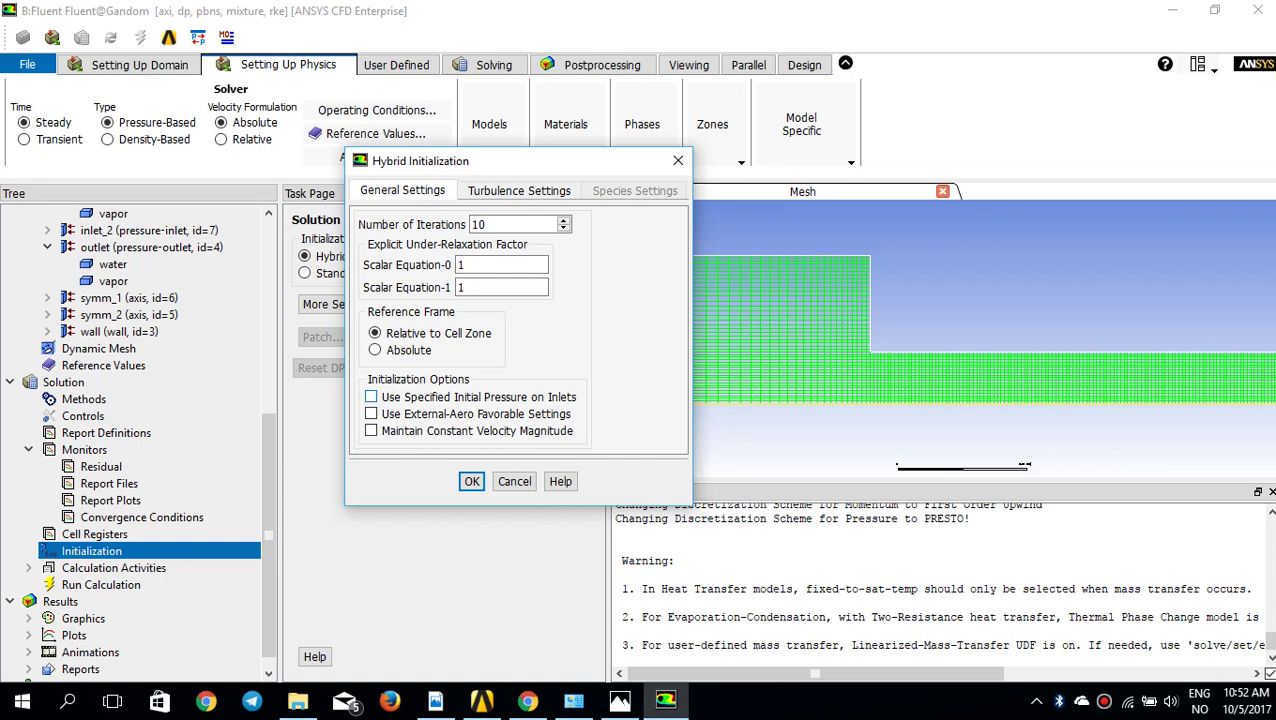
click(371, 397)
key(Return)
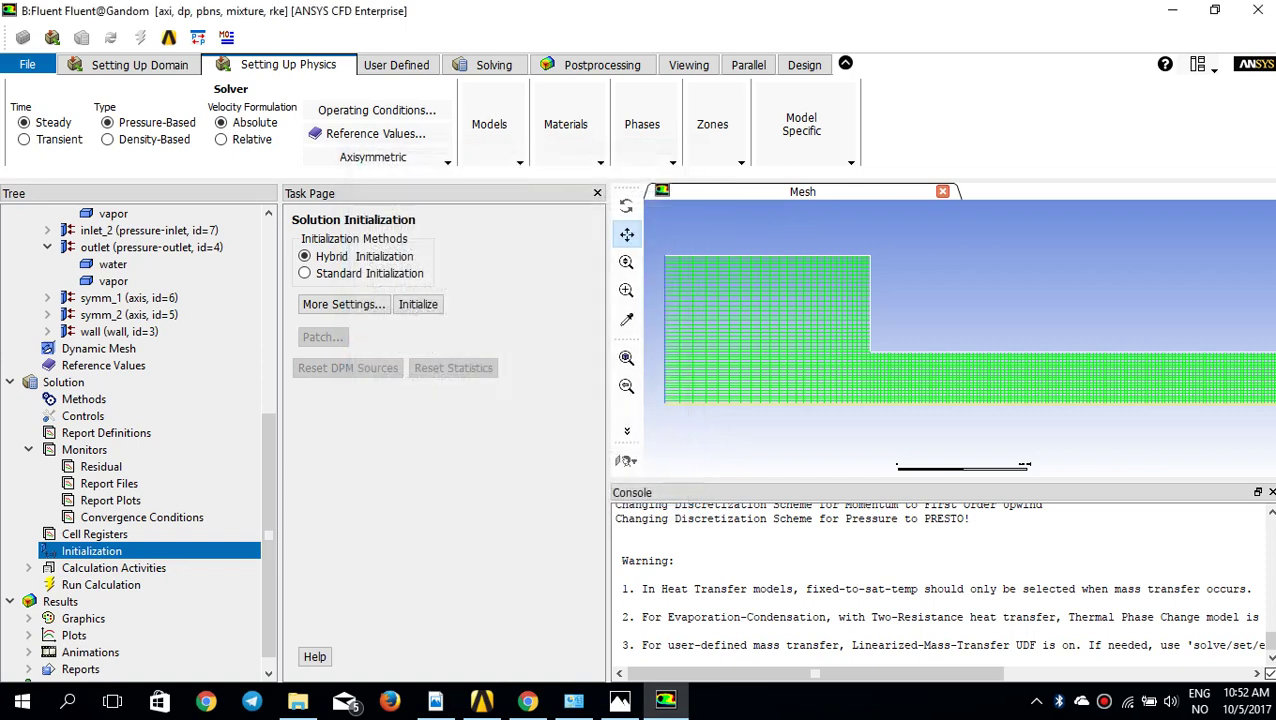
Enable Pseudo Transient and High Order Term Relaxation in the solution methods
click(50, 585)
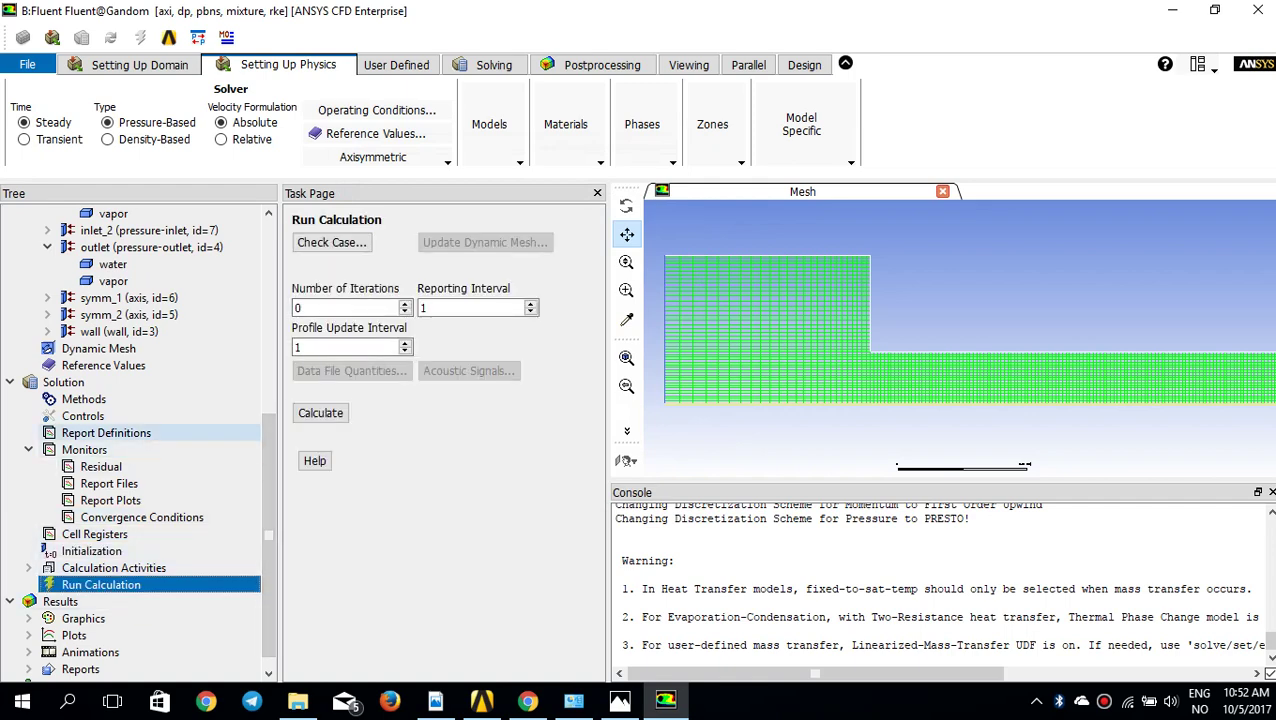
click(84, 399)
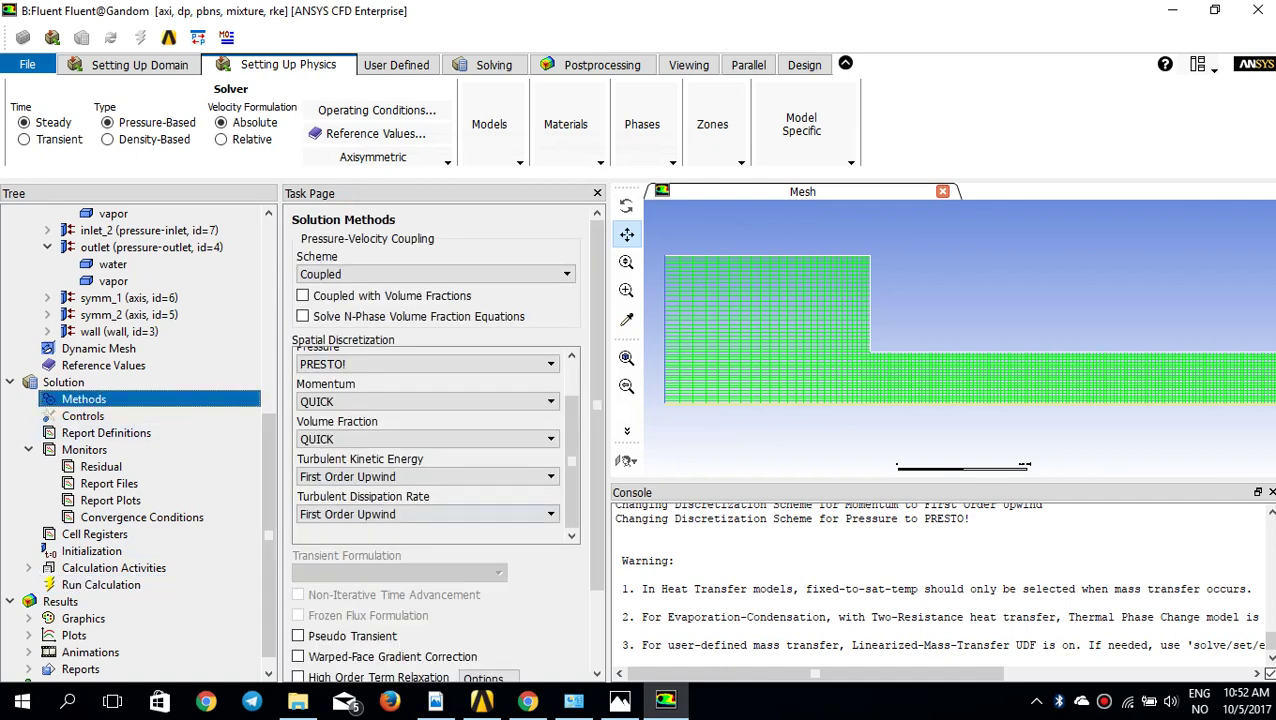
scroll(300, 590, down, 2)
click(297, 579)
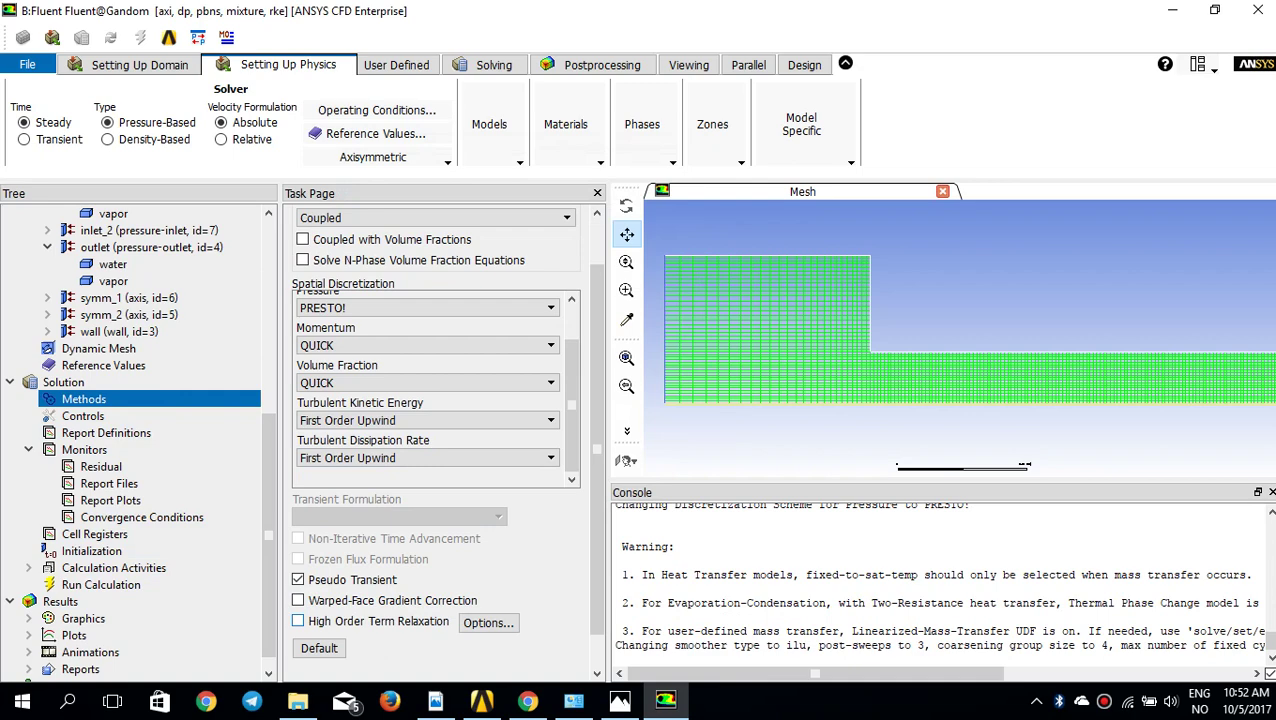
click(297, 621)
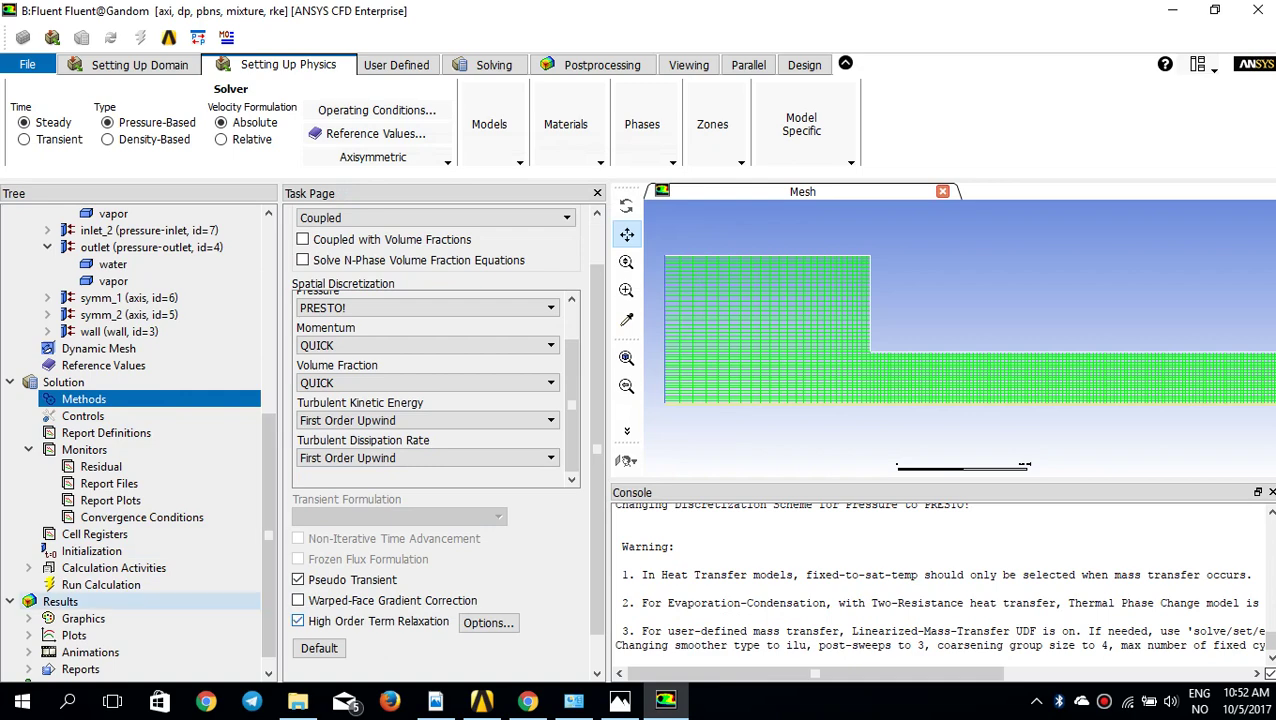
Set the volume fraction's pseudo transient explicit relaxation factor to 0.3 in the solution controls
click(101, 585)
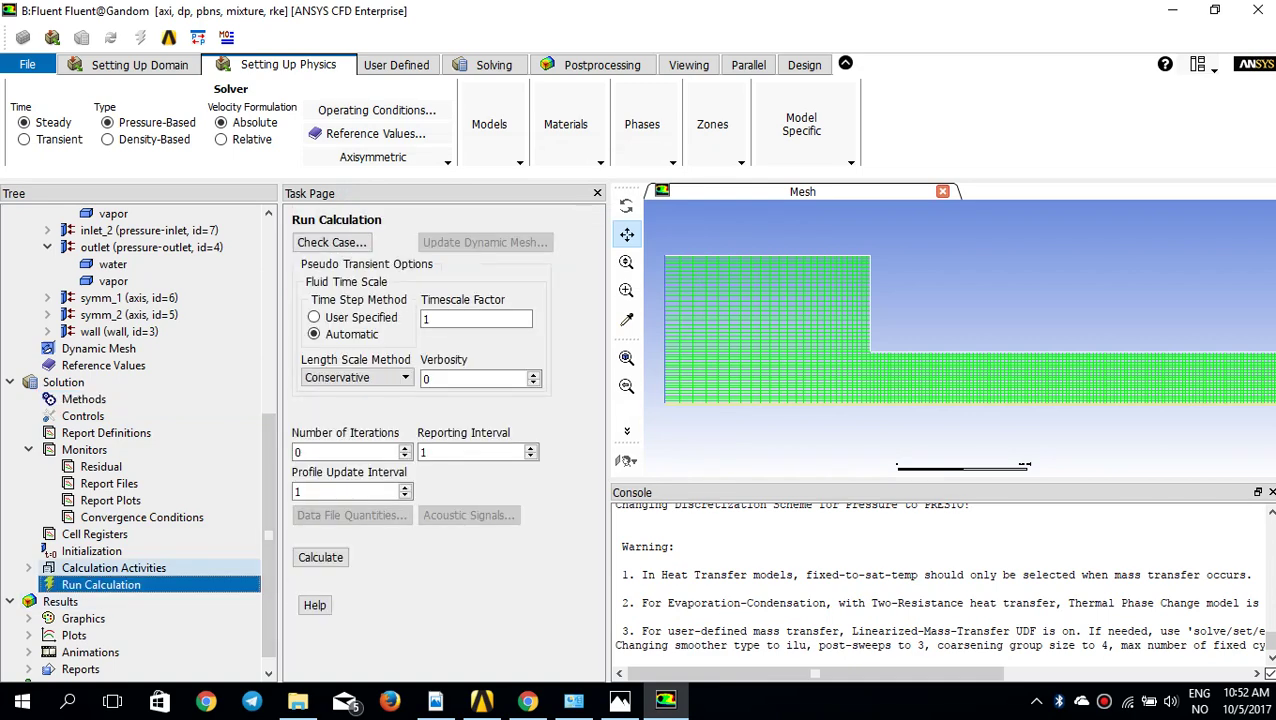
click(83, 416)
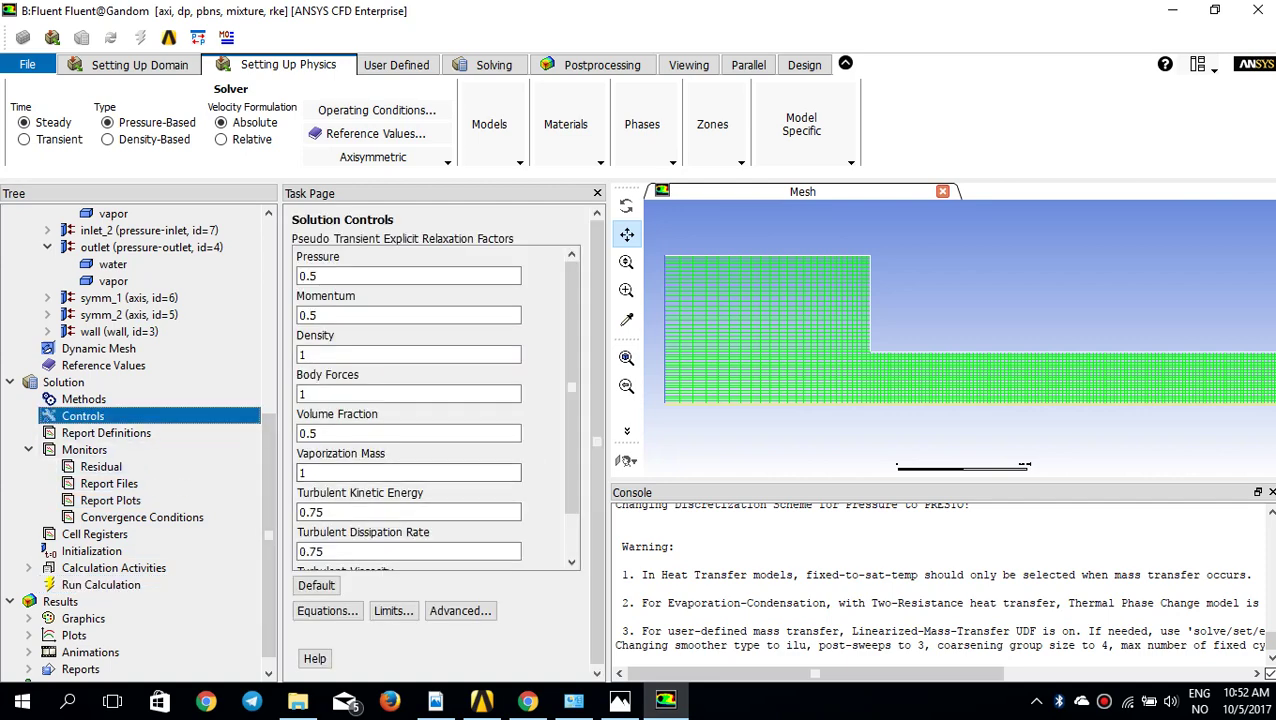
click(318, 433)
drag(318, 433, 309, 433)
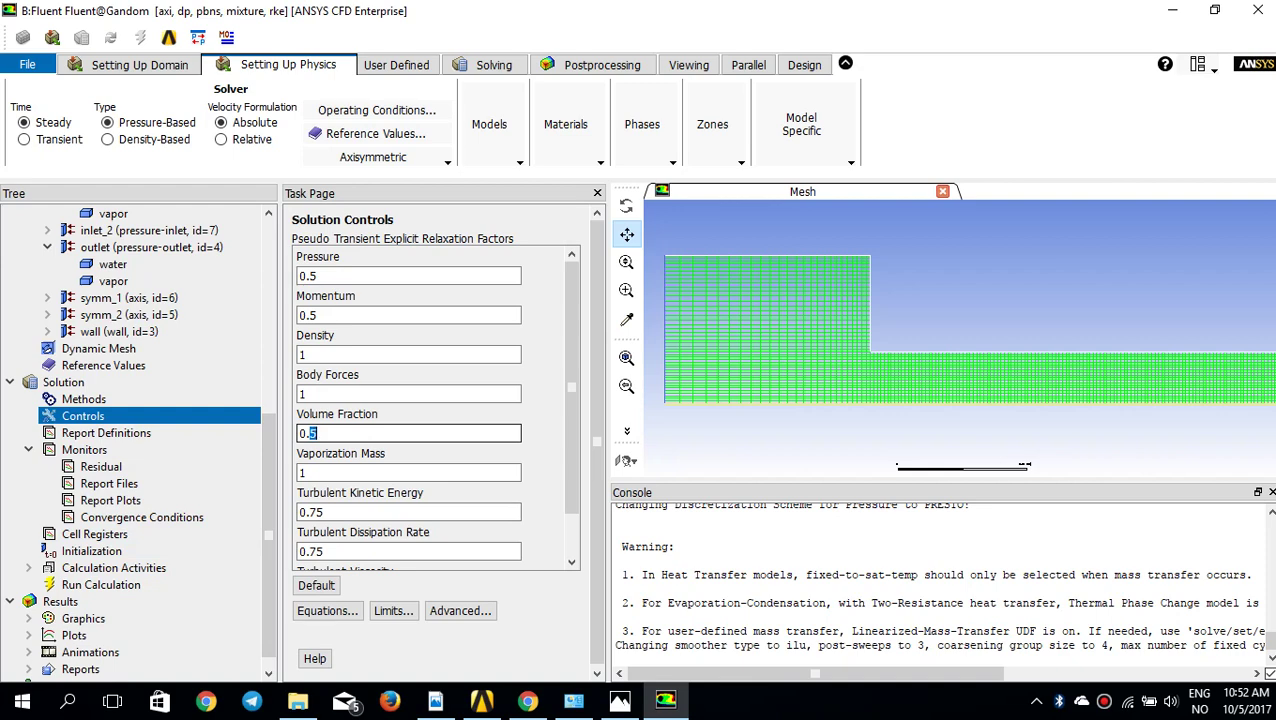
text(3)
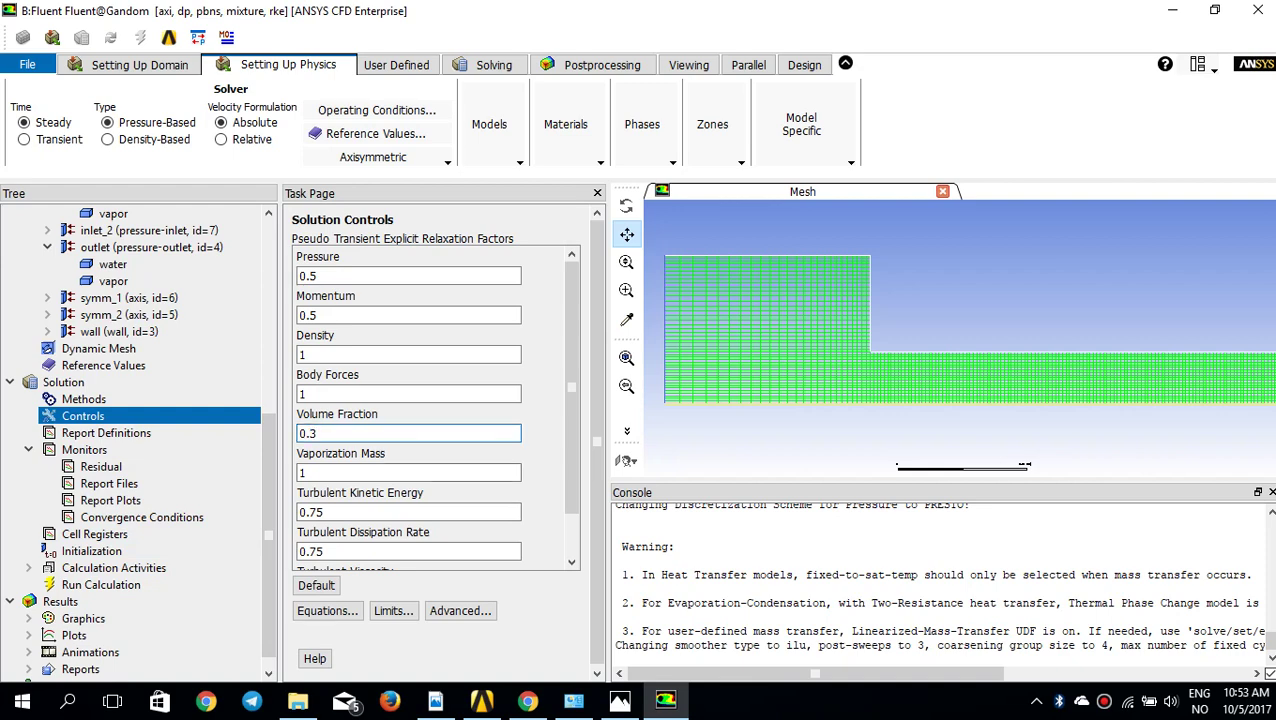
drag(571, 405, 571, 460)
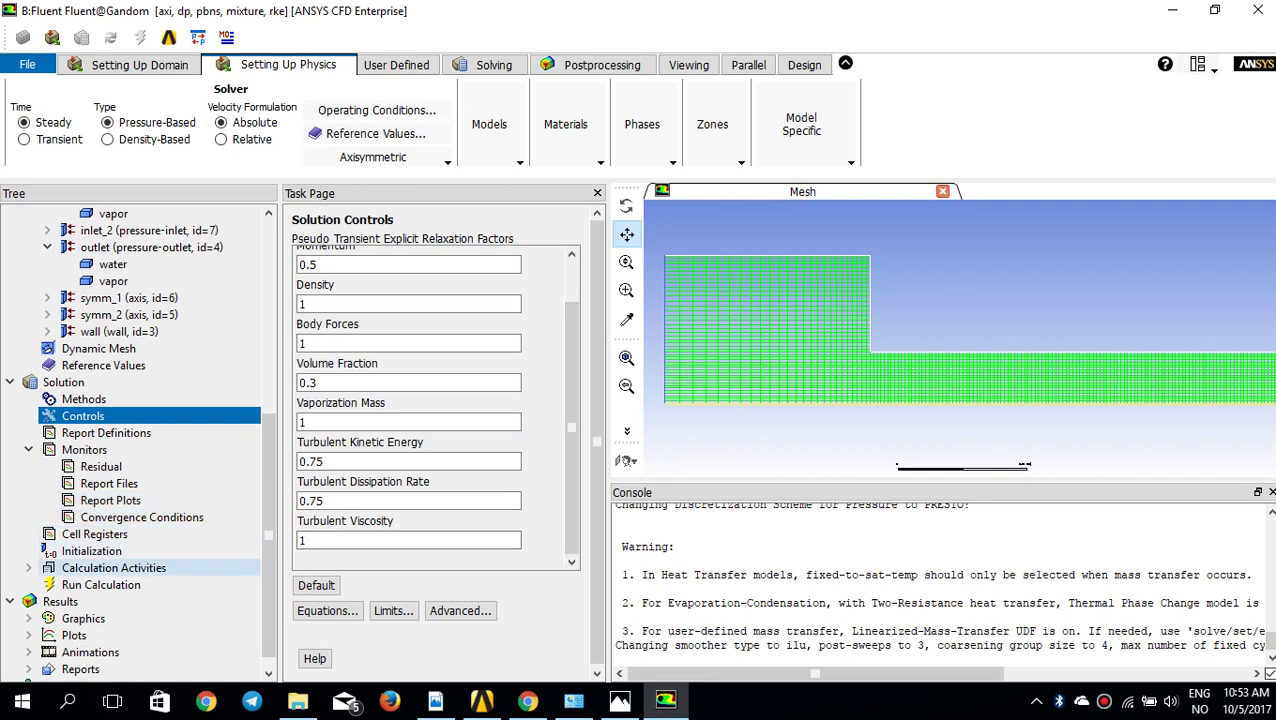
Set the number of iterations to 400 and try to start the calculation, declining automatic initialization of the case
click(101, 584)
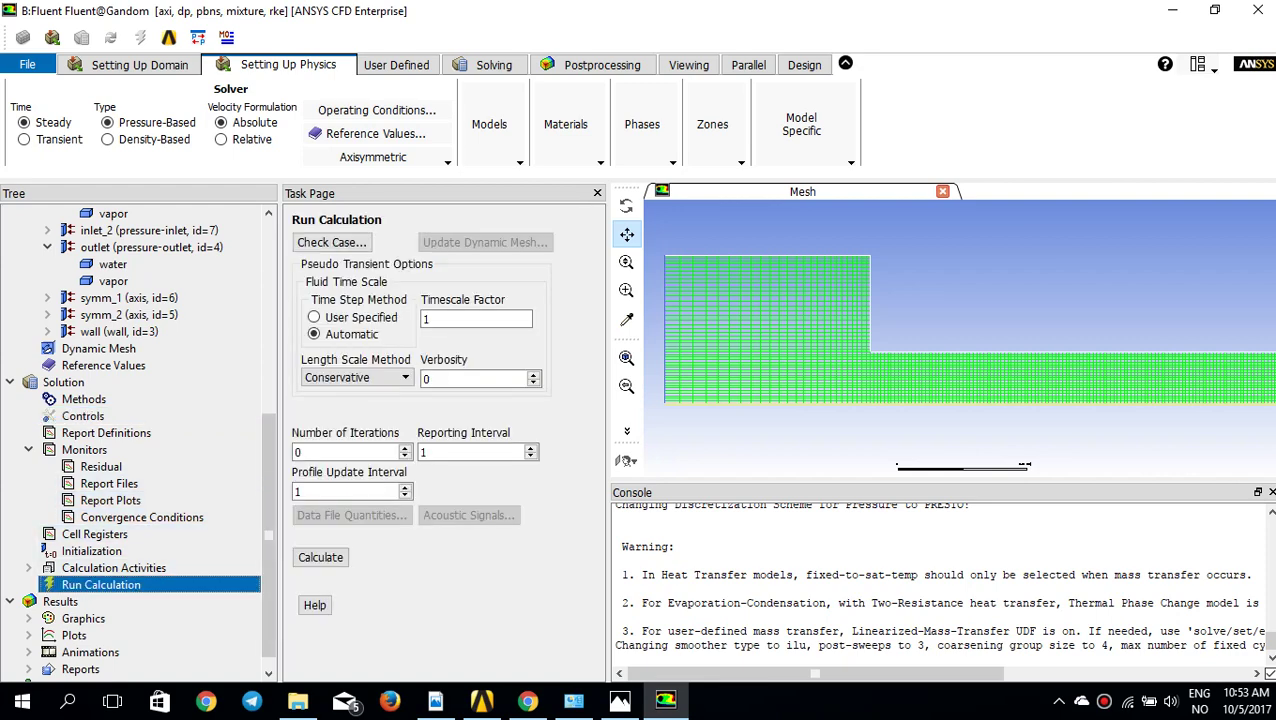
double_click(297, 452)
text(400)
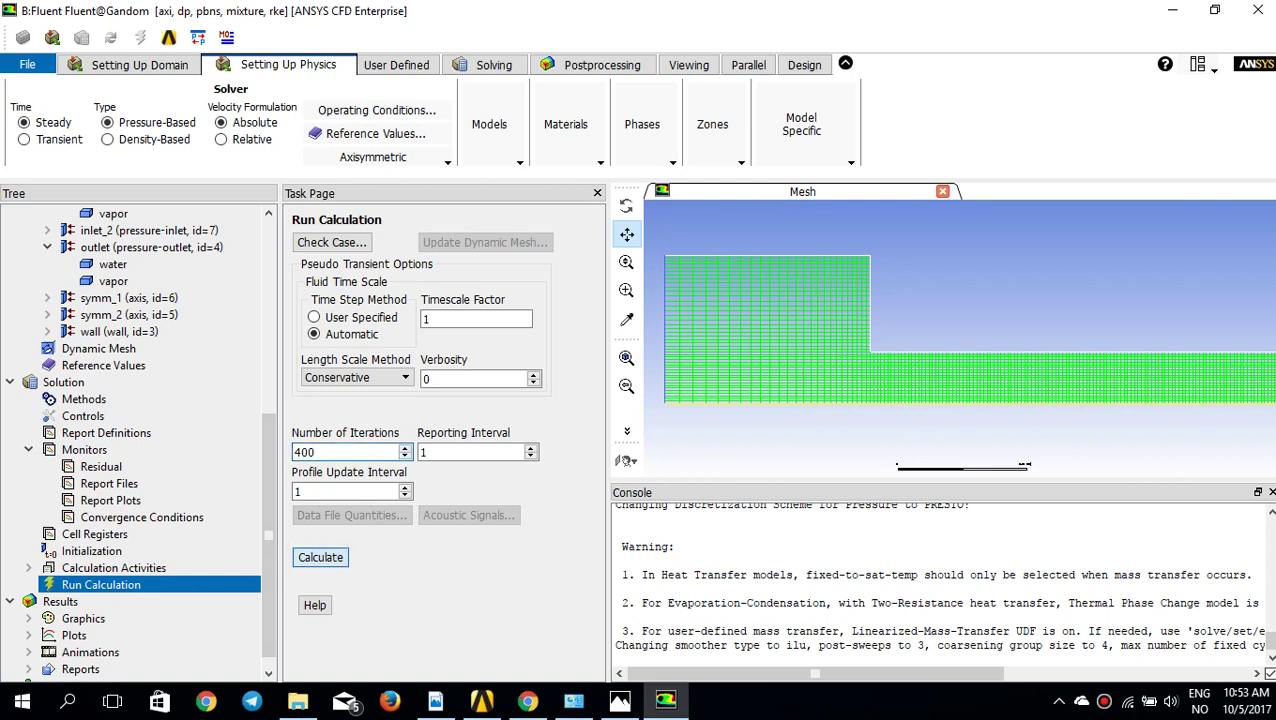
click(320, 557)
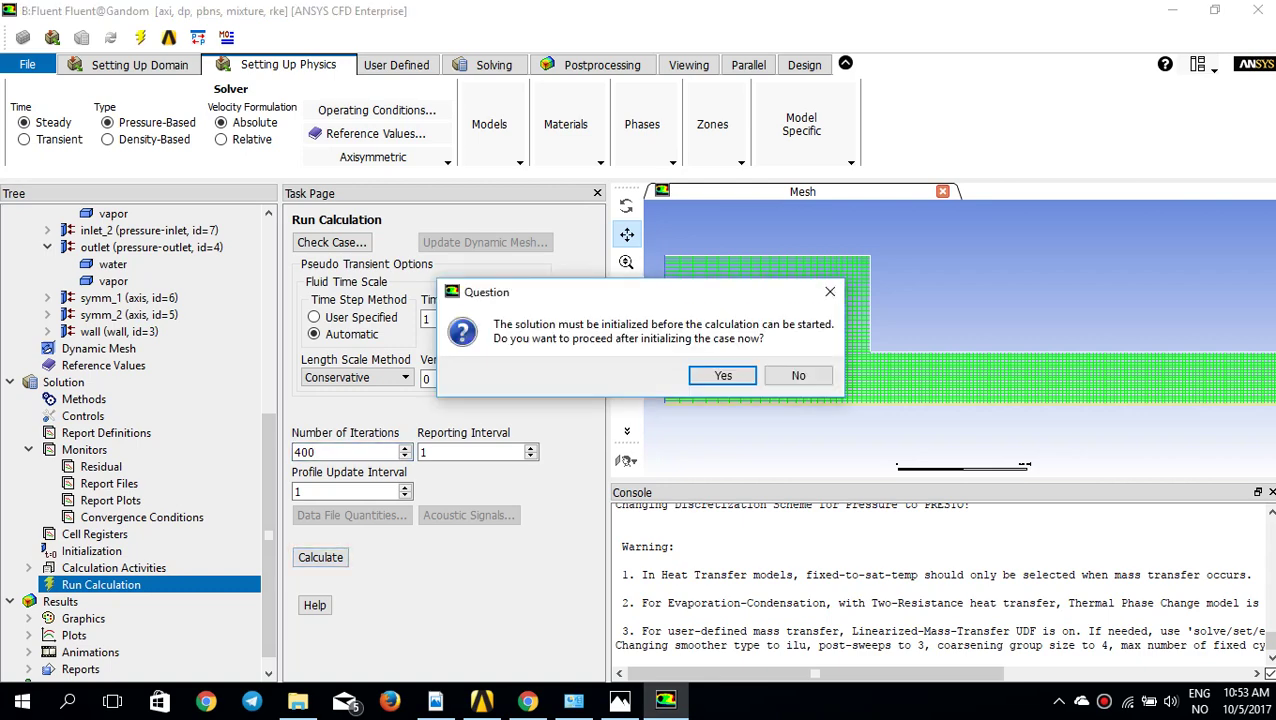
click(798, 376)
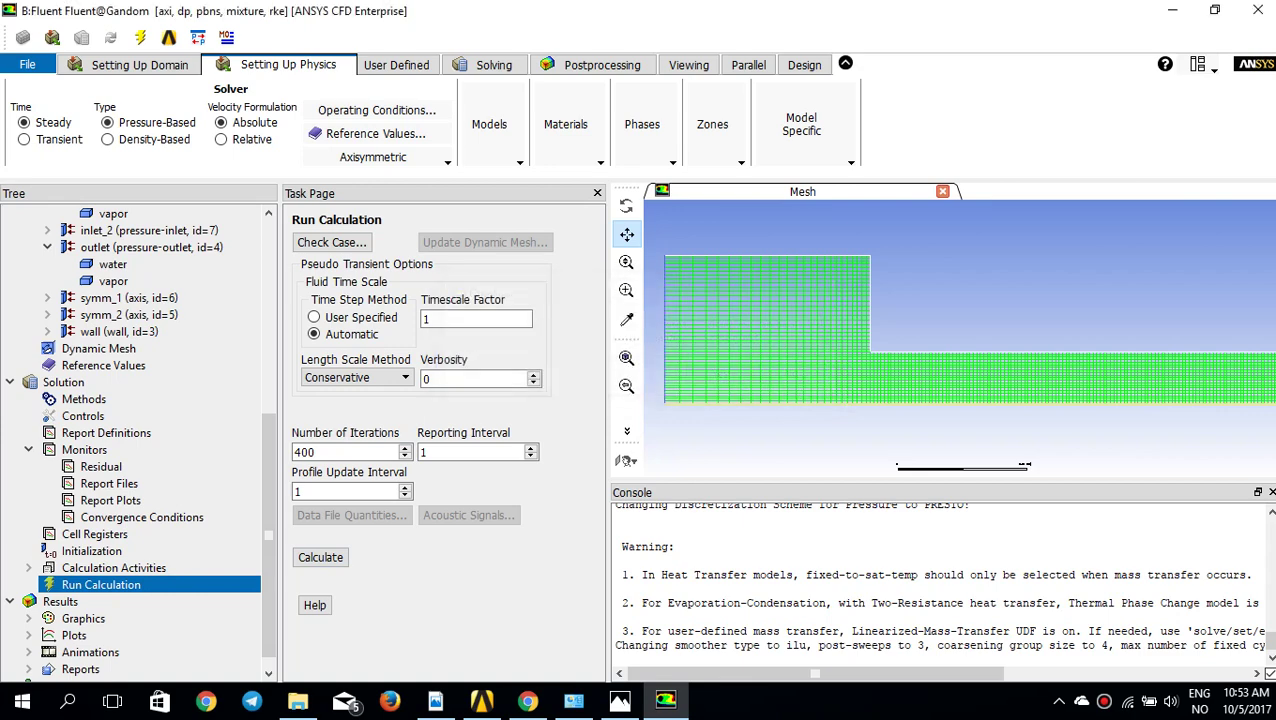
Accept the hybrid initialization settings with specified initial pressure on inlets and initialize the solution
click(92, 551)
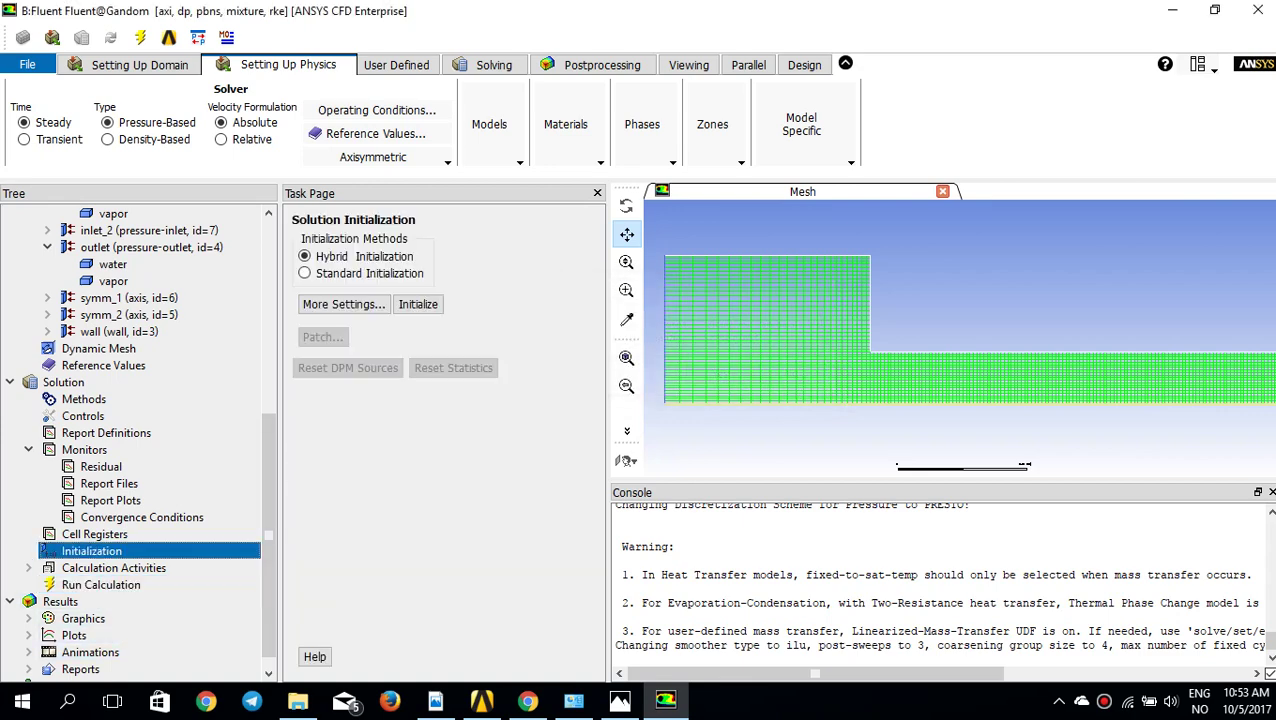
click(343, 304)
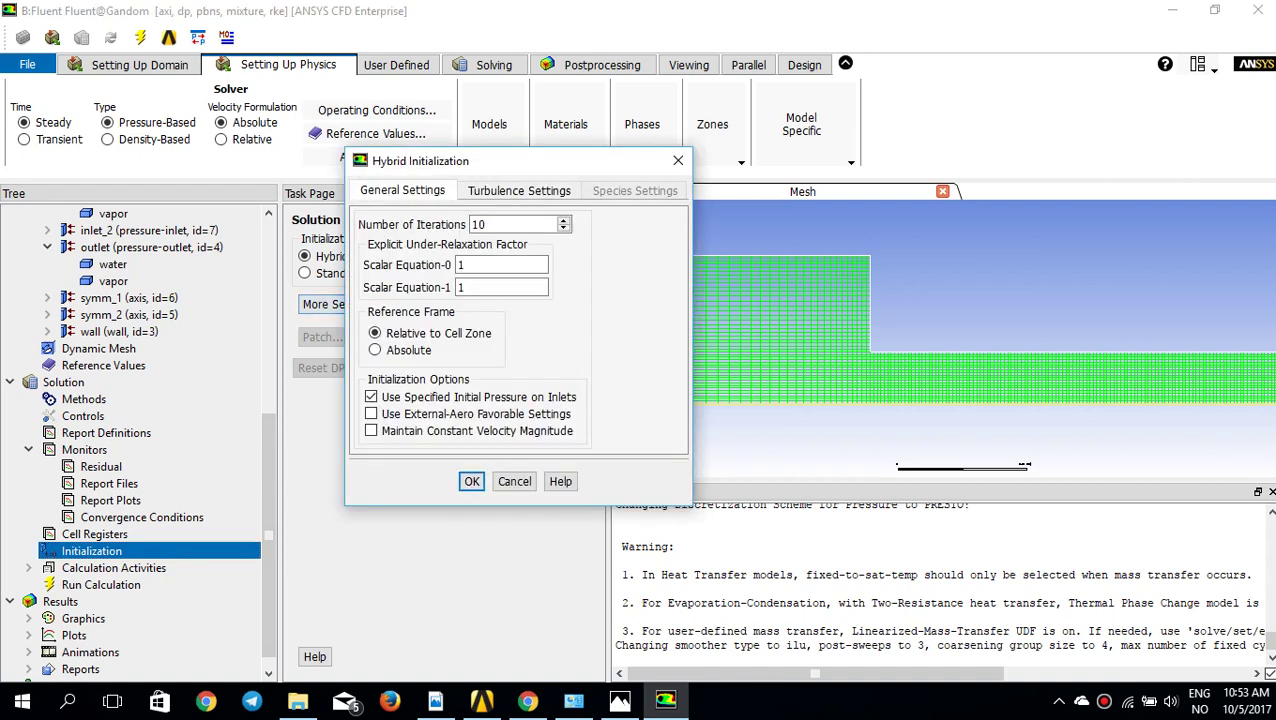
click(471, 481)
click(418, 304)
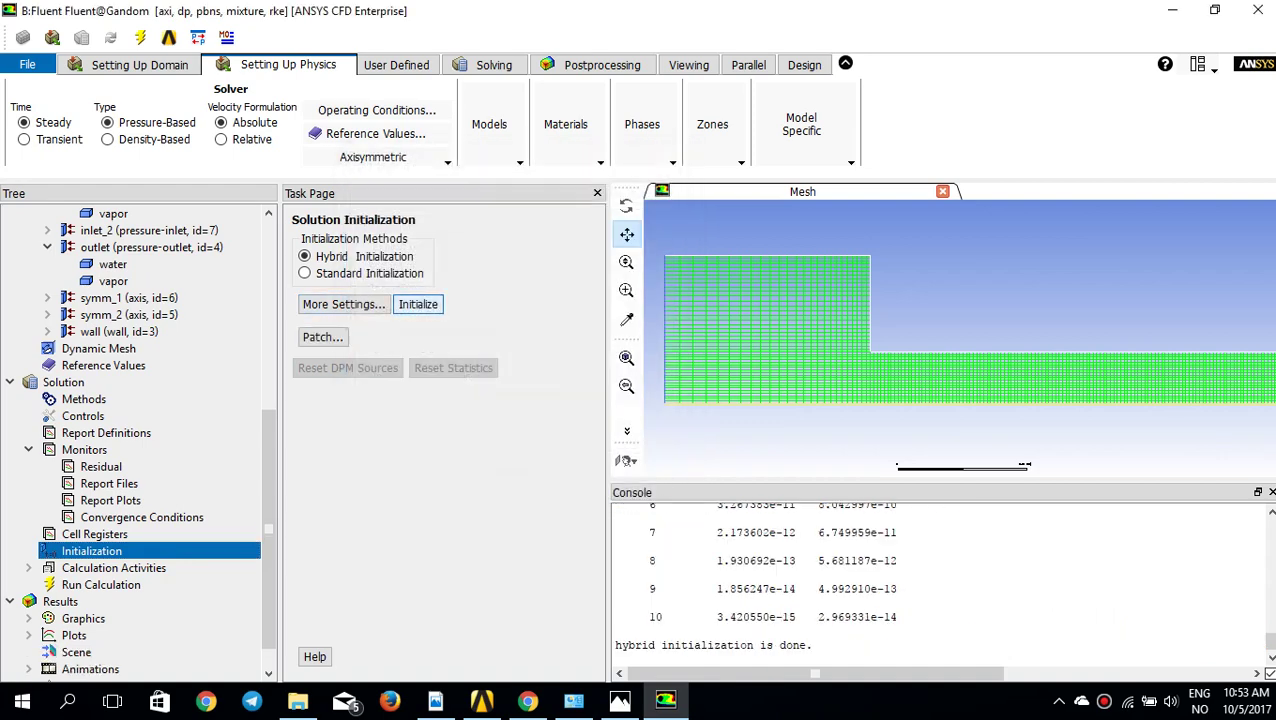
Run the calculation with the 400 requested iterations and dismiss the completion notice
click(101, 584)
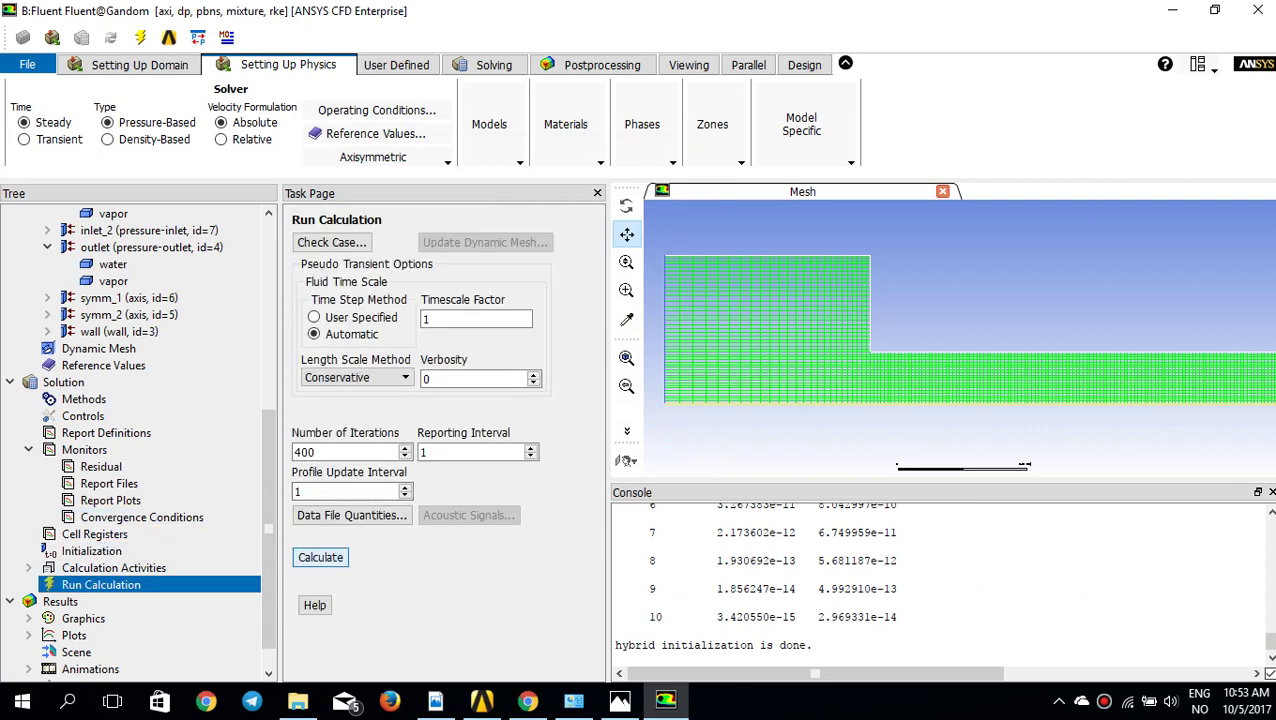
click(320, 557)
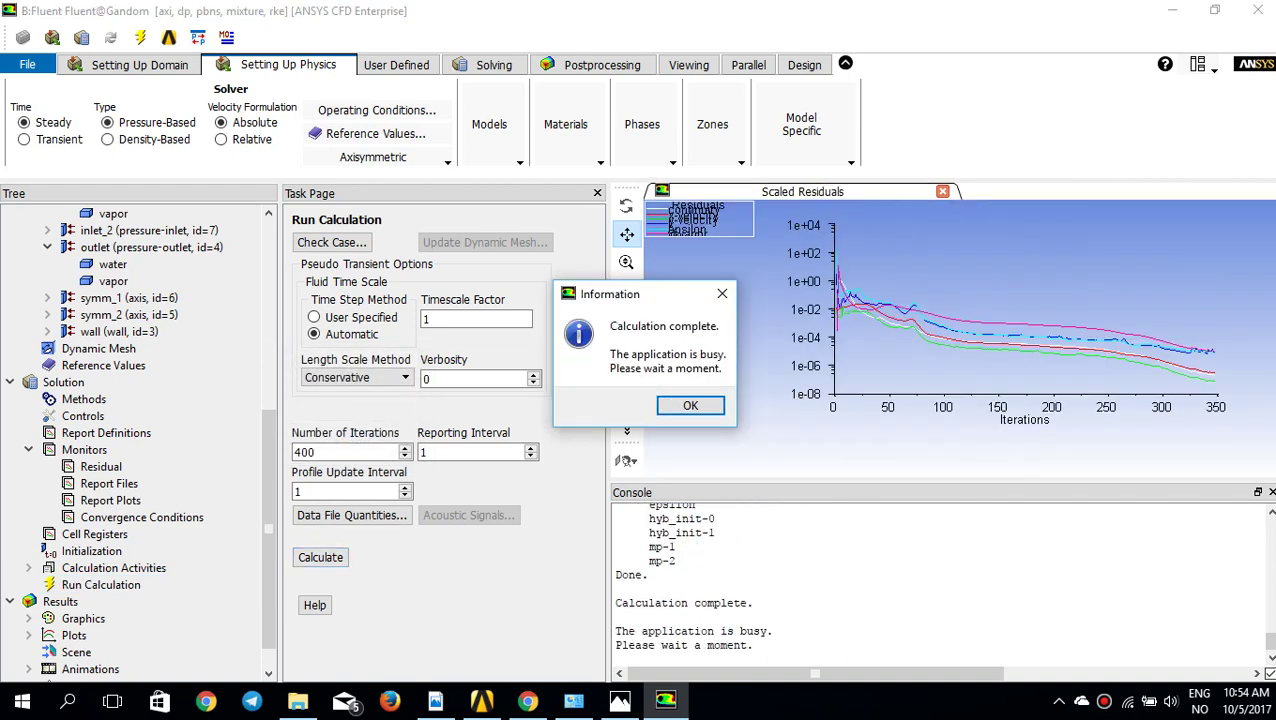
click(690, 405)
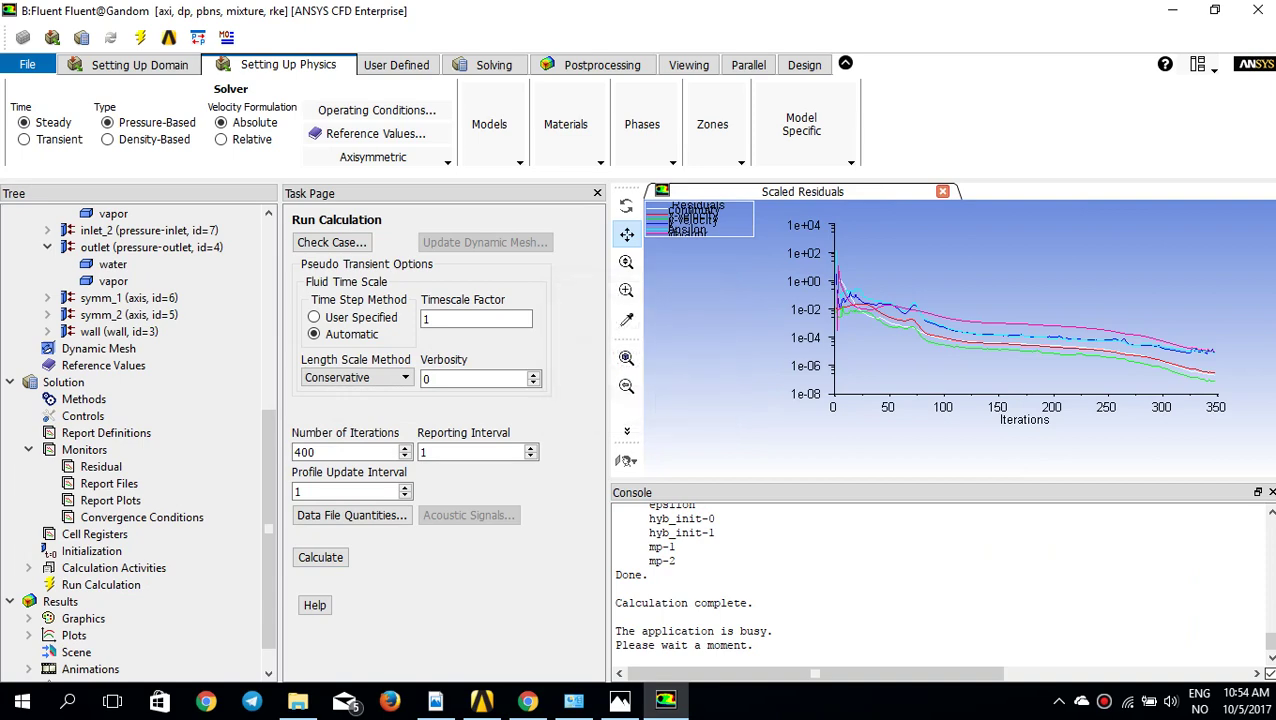
Create and display a filled contour plot of the mixture's static pressure, named contour-1
click(601, 65)
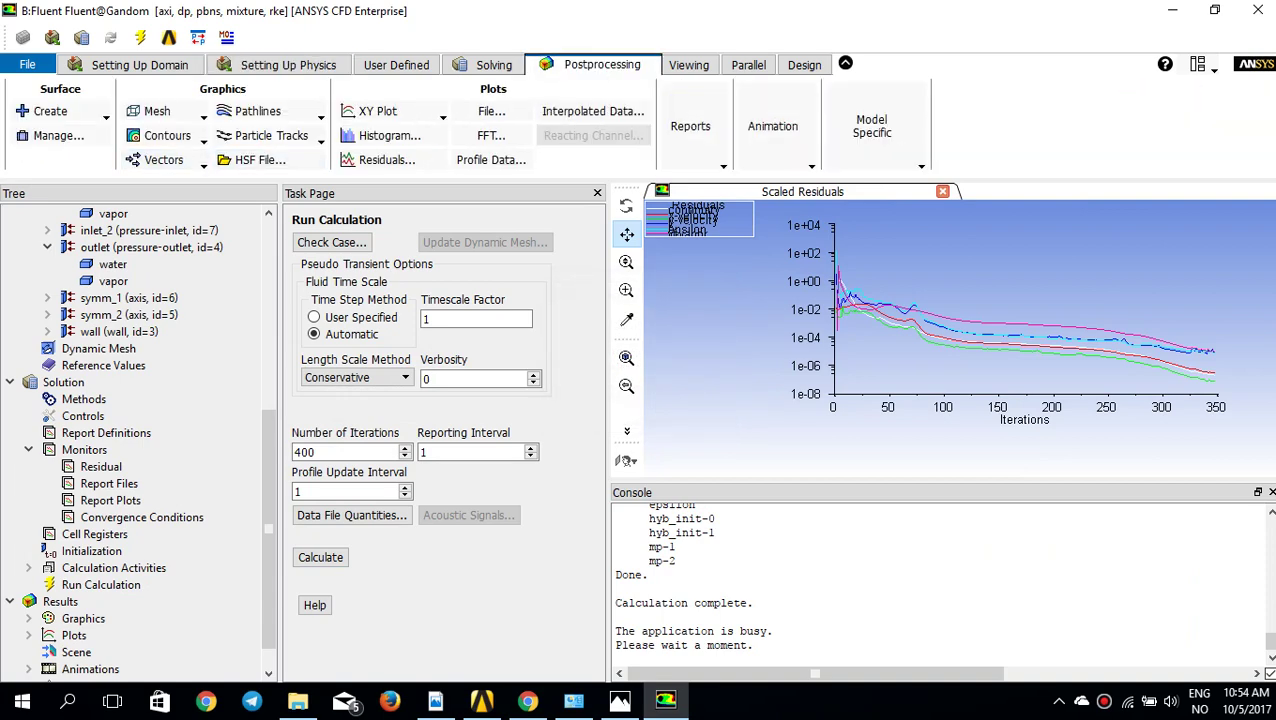
click(160, 135)
click(165, 177)
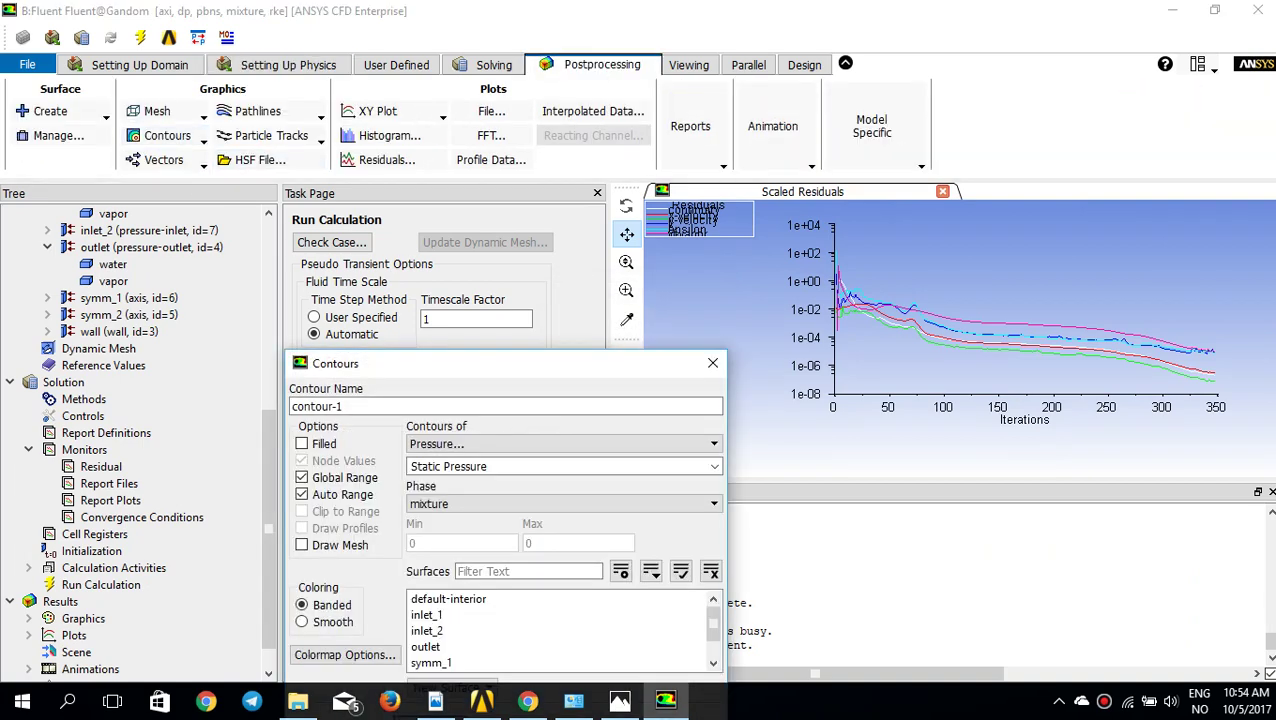
drag(504, 358, 519, 216)
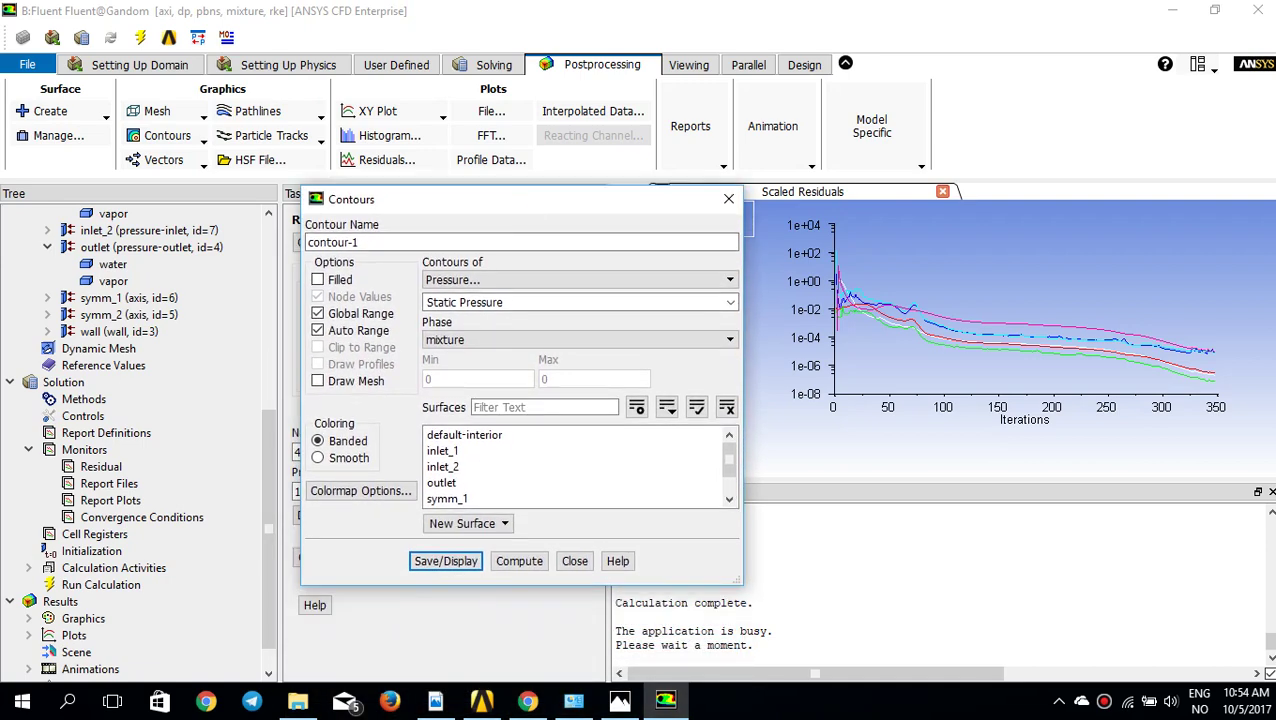
click(317, 279)
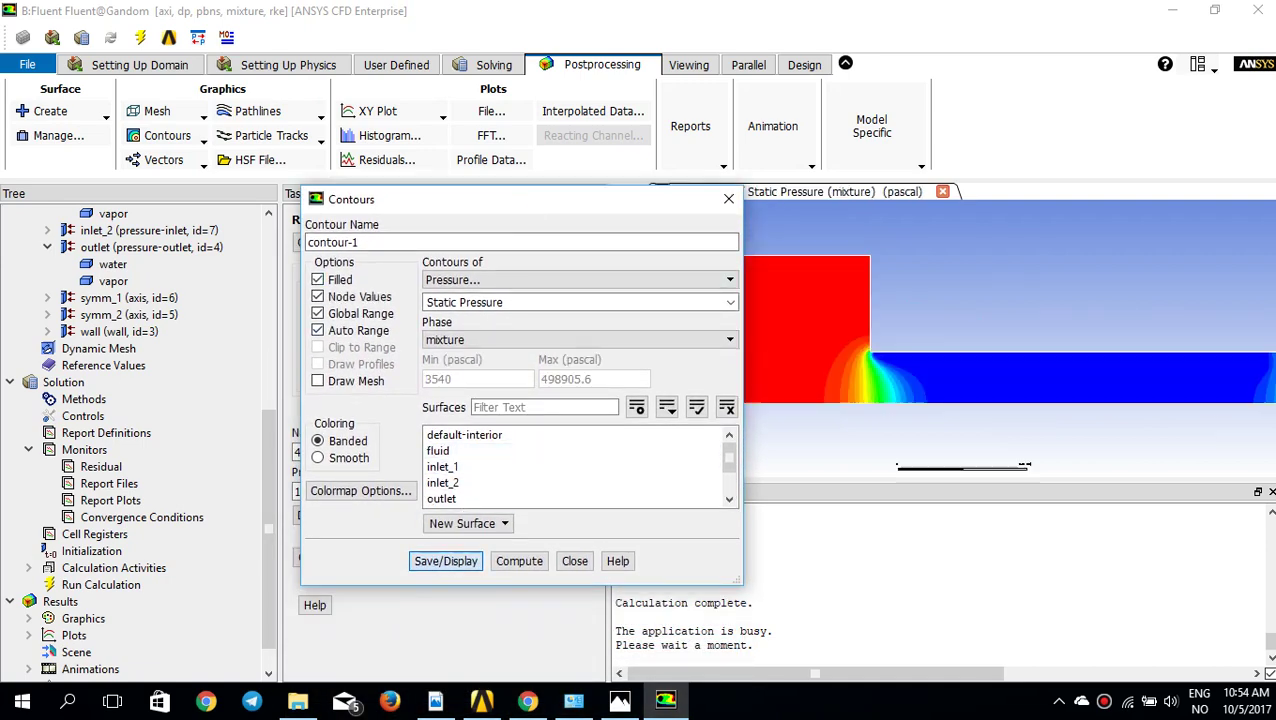
click(728, 199)
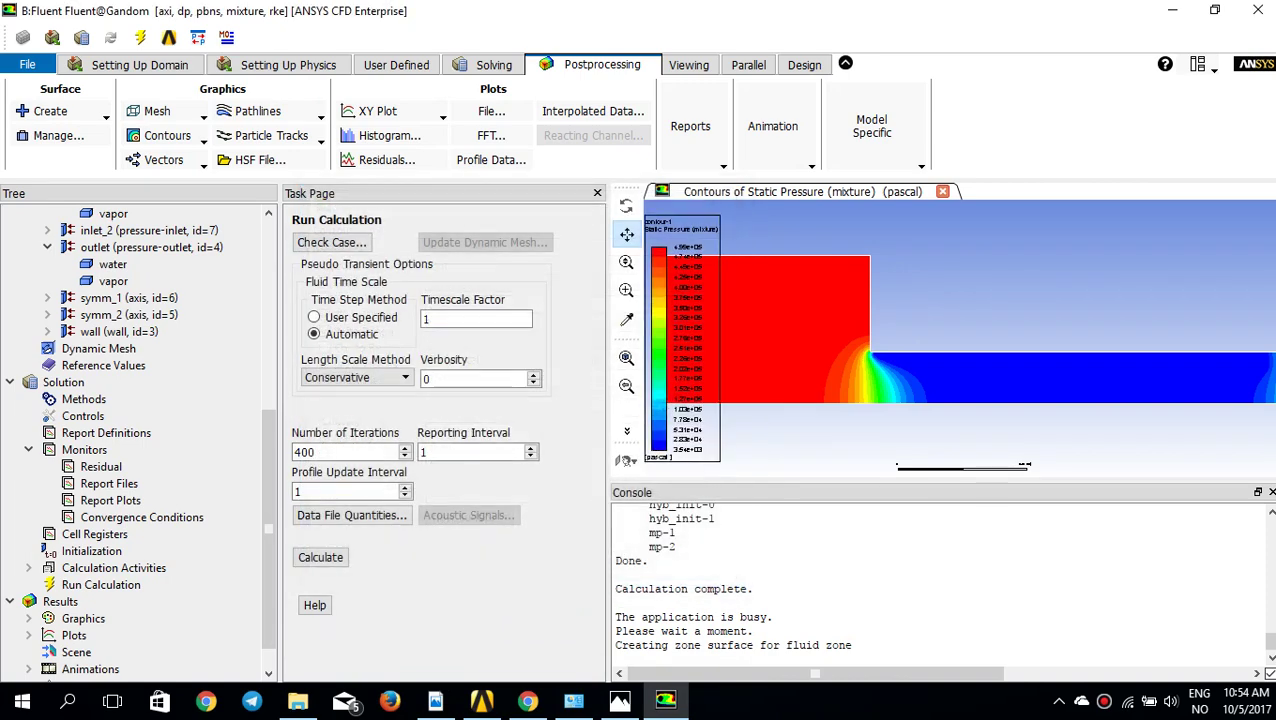
Examine the static pressure contours around the sharp corner where the wide inlet section meets the narrow channel
drag(880, 342, 1006, 366)
scroll(925, 340, up, 1)
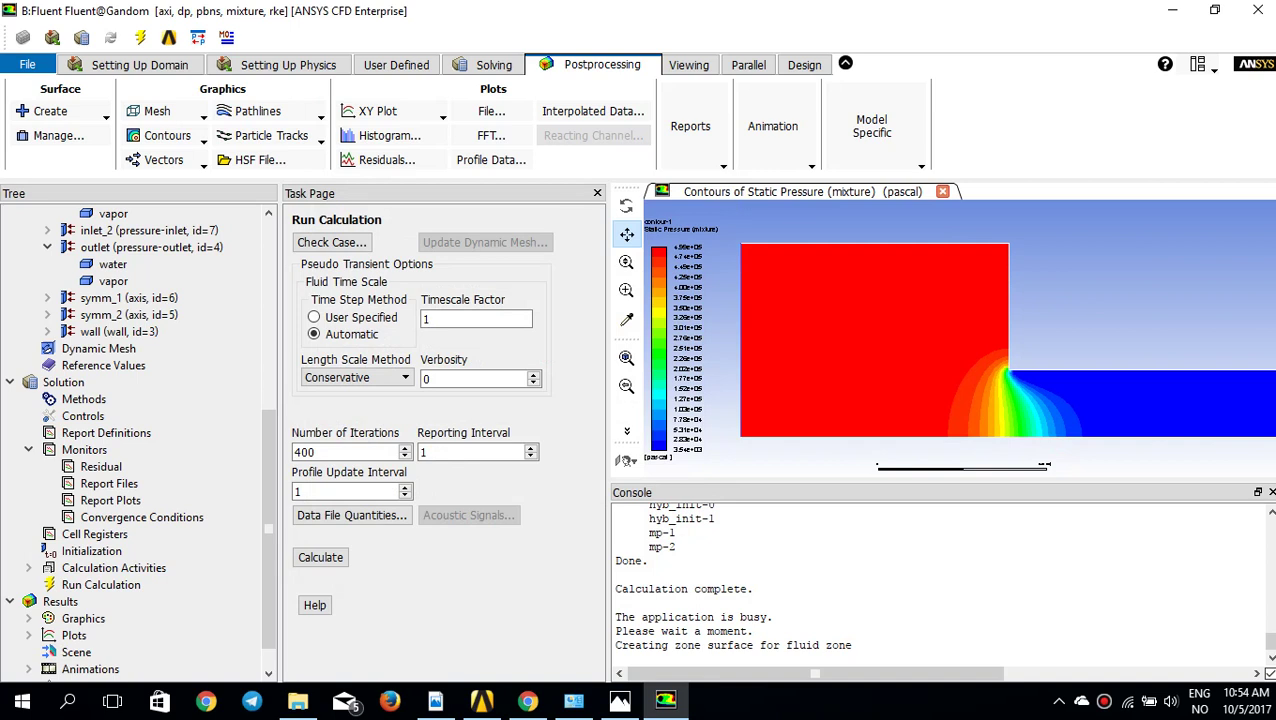
scroll(699, 276, up, 2)
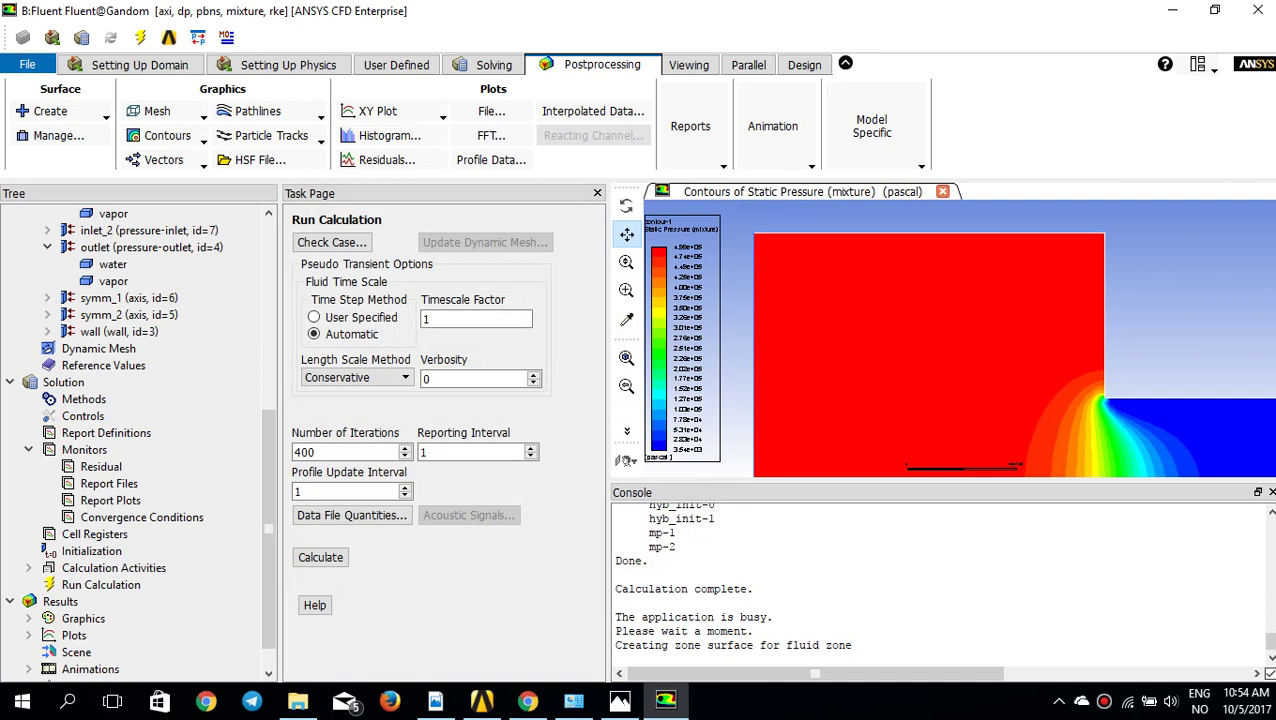
scroll(864, 334, down, 1)
drag(864, 334, 825, 333)
middle_drag(1028, 377, 1088, 472)
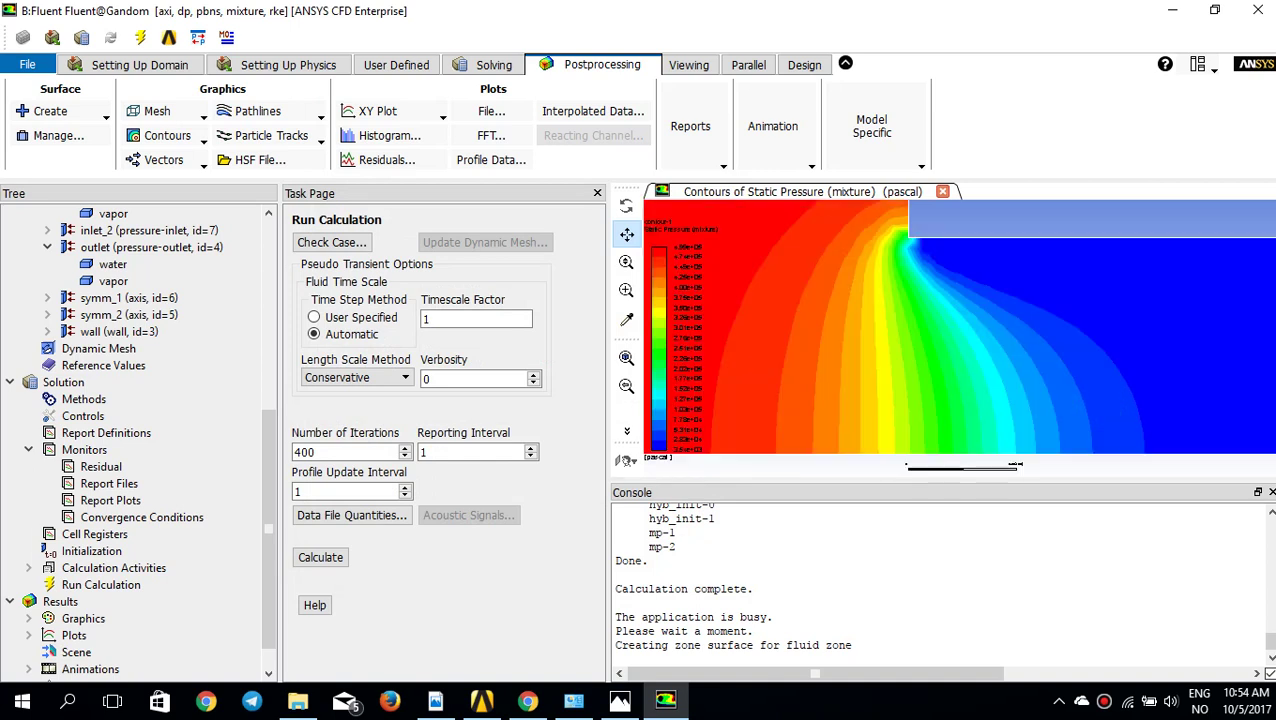
scroll(950, 398, down, 4)
drag(950, 398, 1026, 421)
scroll(1072, 384, down, 1)
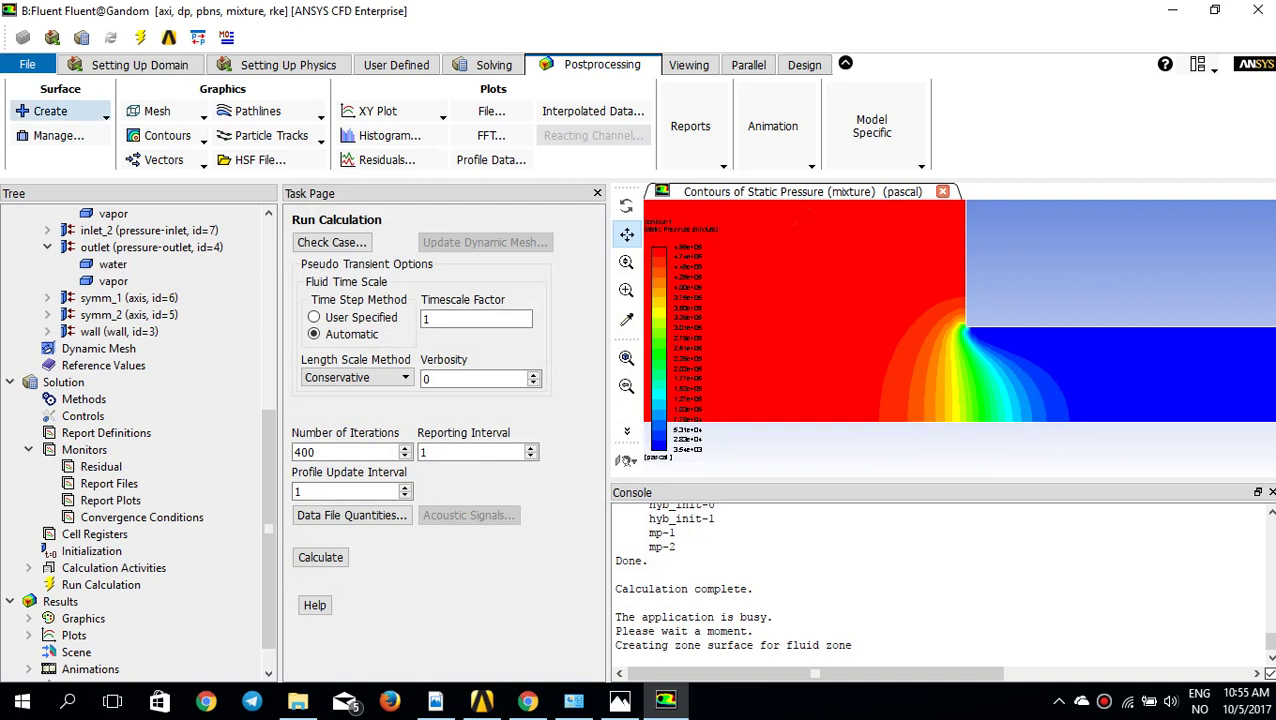
Create and display a filled contour plot of the vapor phase's volume fraction, named contour-2
click(162, 135)
click(170, 177)
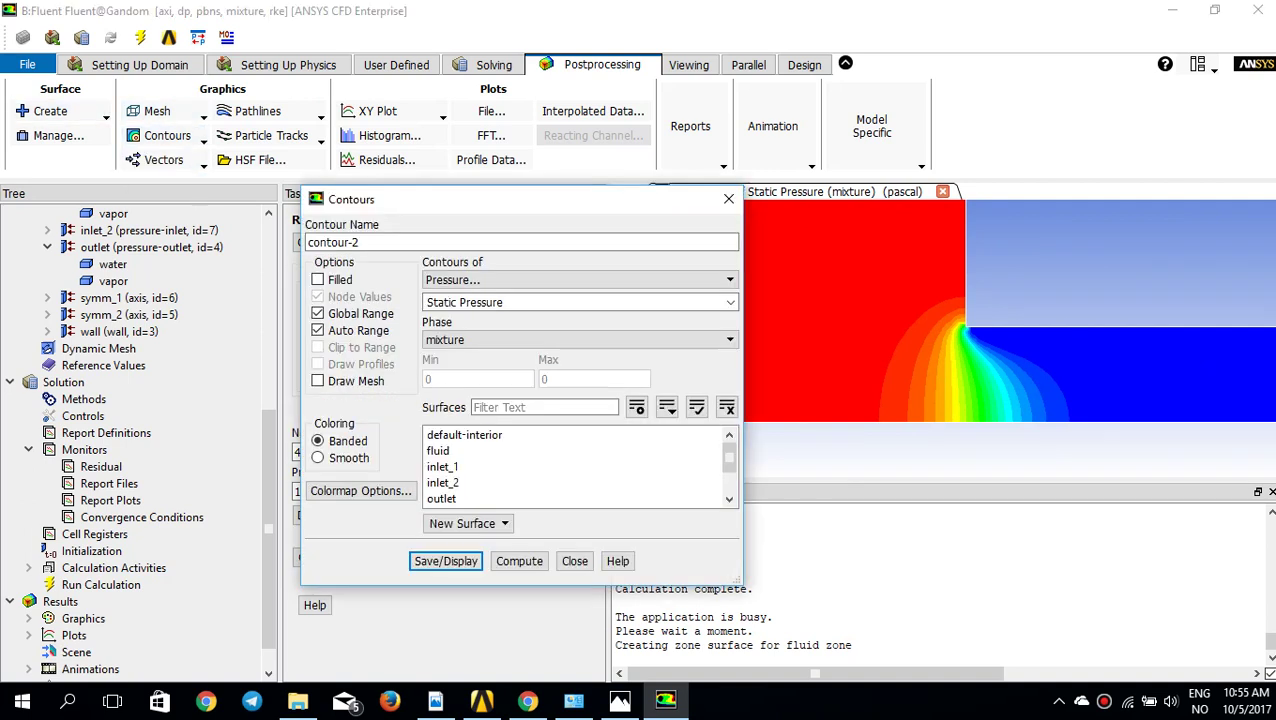
click(580, 279)
scroll(575, 354, down, 1)
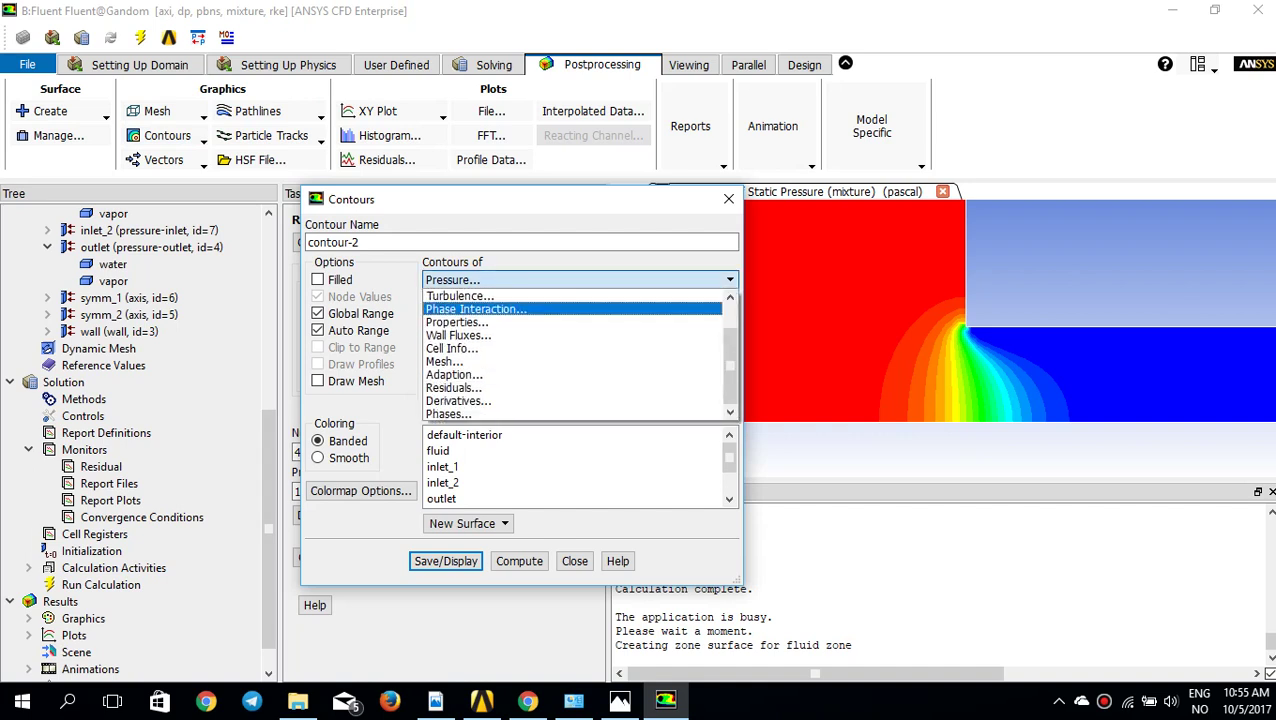
click(500, 414)
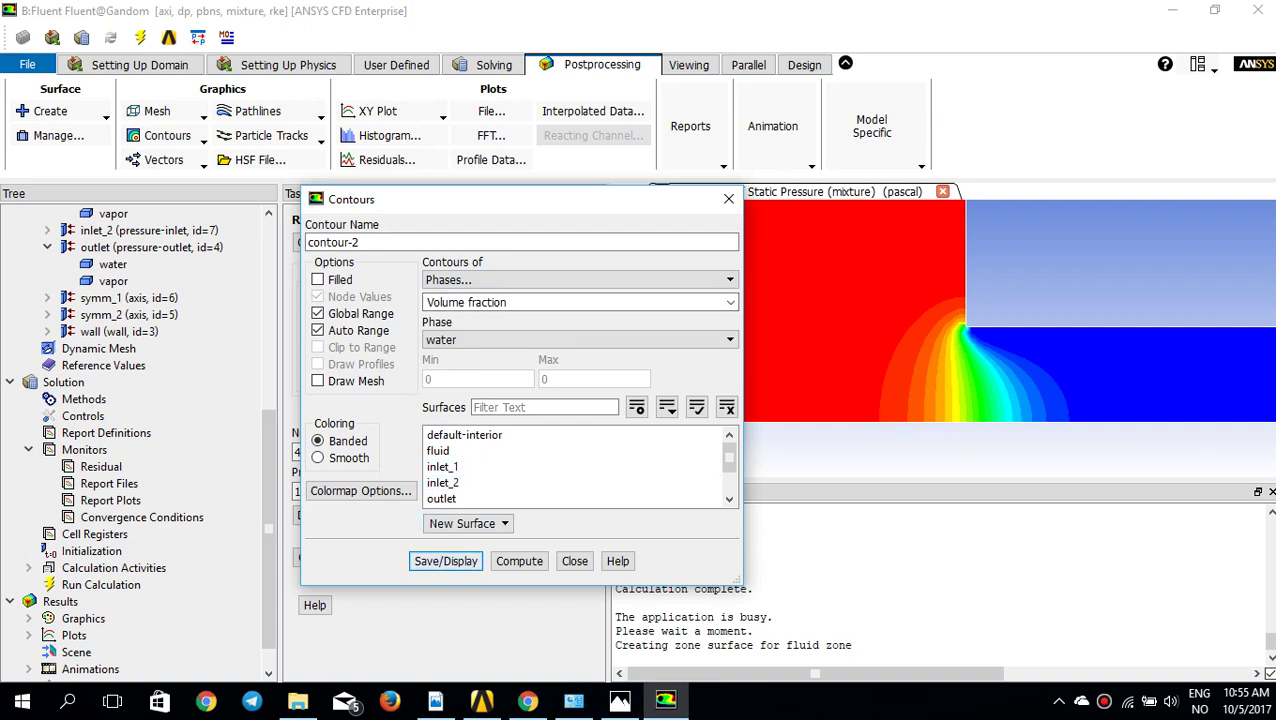
click(318, 280)
click(580, 340)
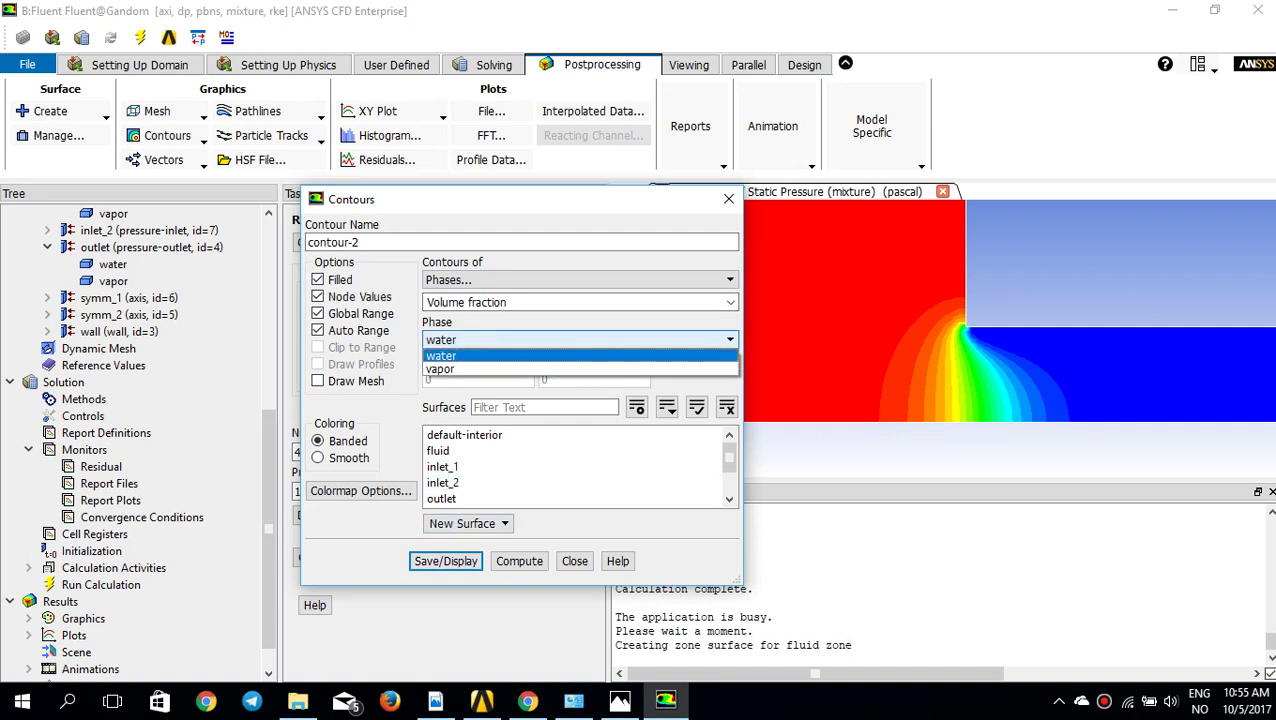
click(440, 368)
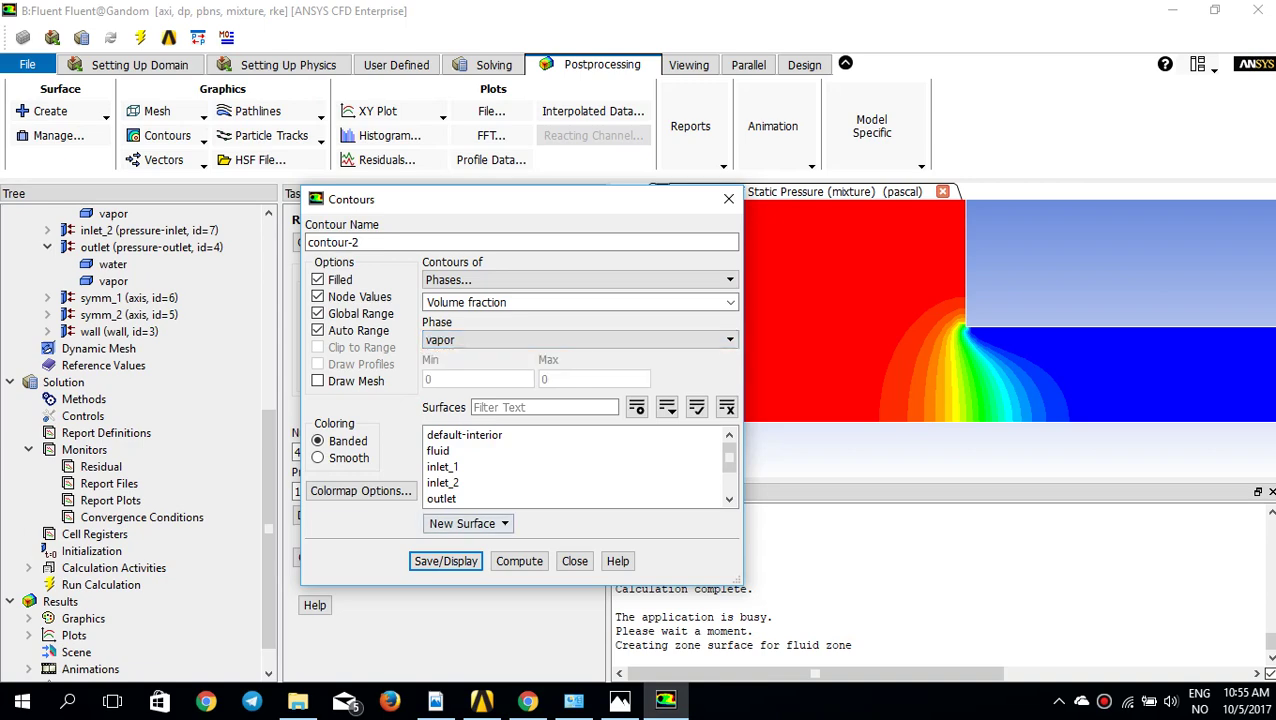
click(445, 560)
click(728, 199)
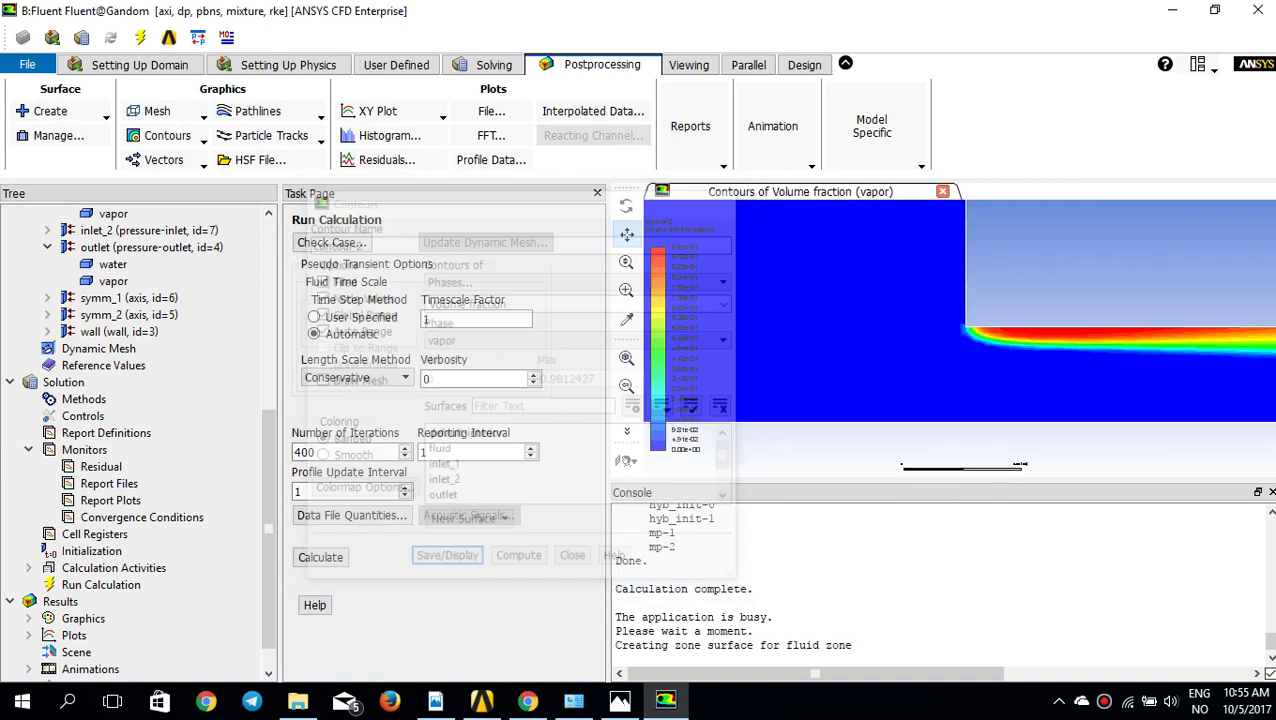